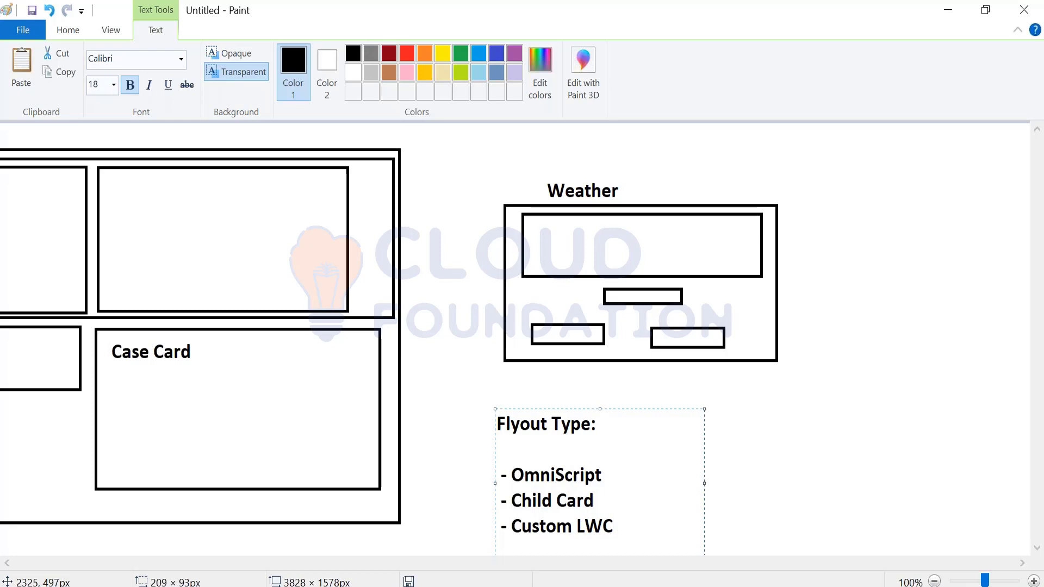
Switch to OmniStudio in the browser and open teamStarterWeather (version 1) in place of the teamCasesParent FlexCard
{"action": "key", "text": "alt+Tab"}
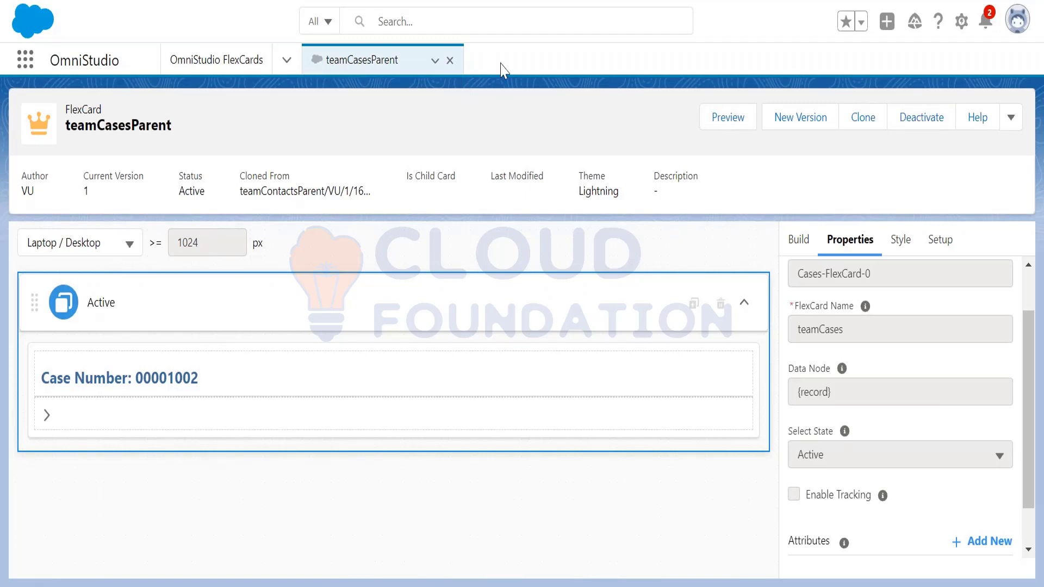
{"action": "left_click", "coordinate": [449, 61]}
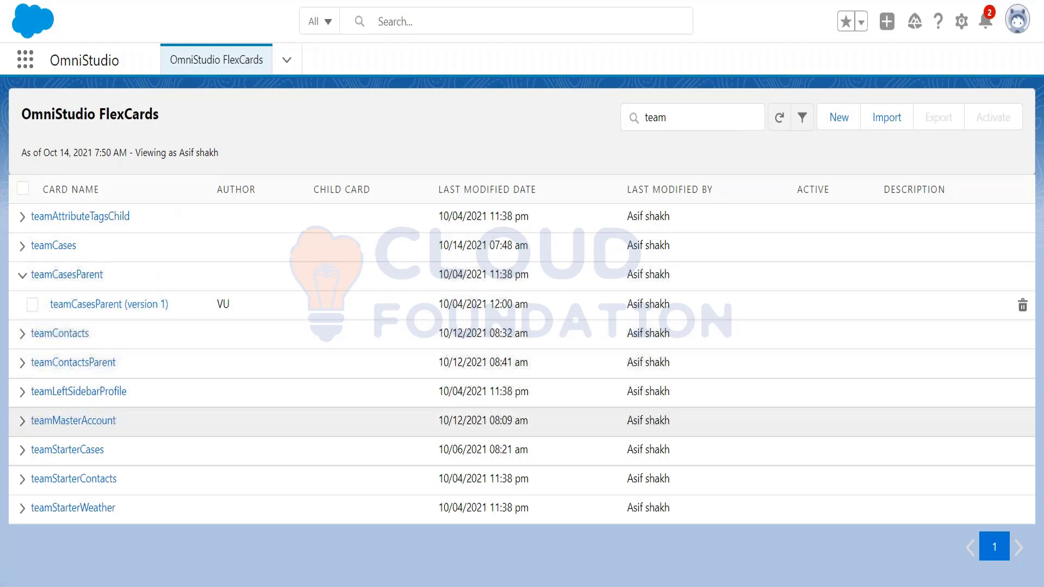
{"action": "left_click", "coordinate": [21, 508]}
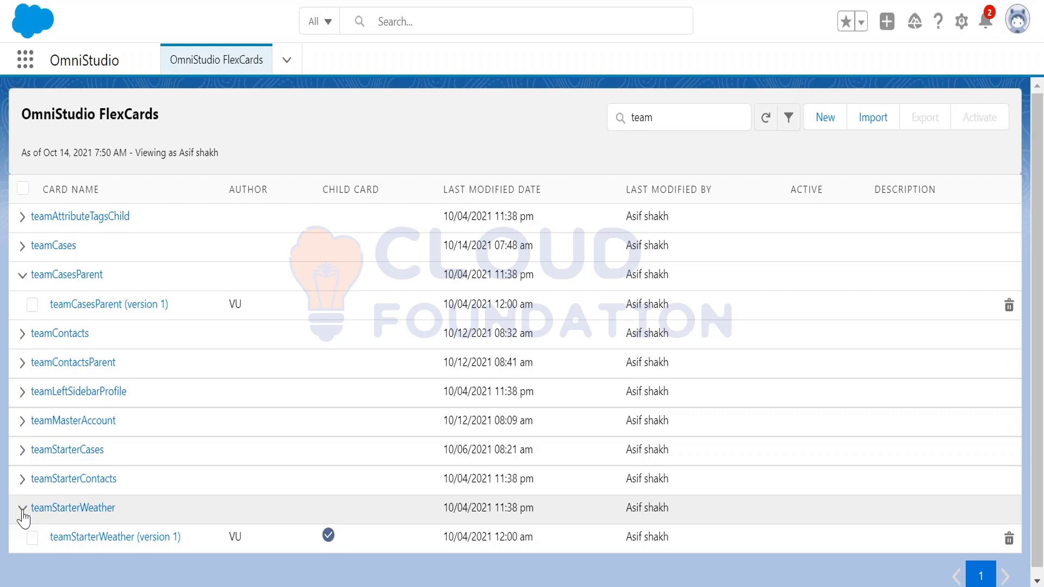
{"action": "left_click", "coordinate": [108, 540]}
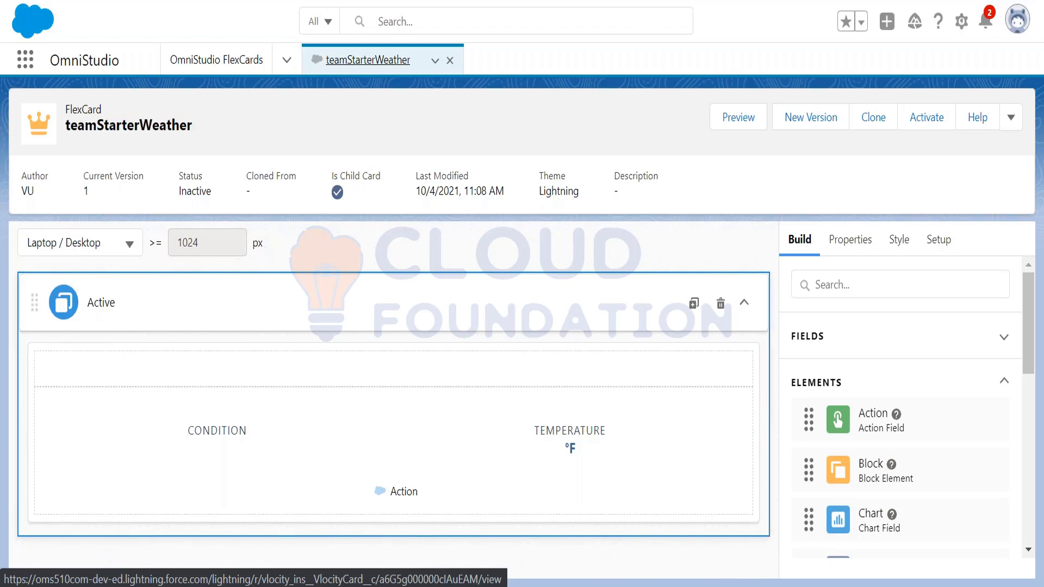
Examine the properties of the card's condition, temperature, action, Header CityState and Weather Image elements
{"action": "left_click", "coordinate": [233, 437]}
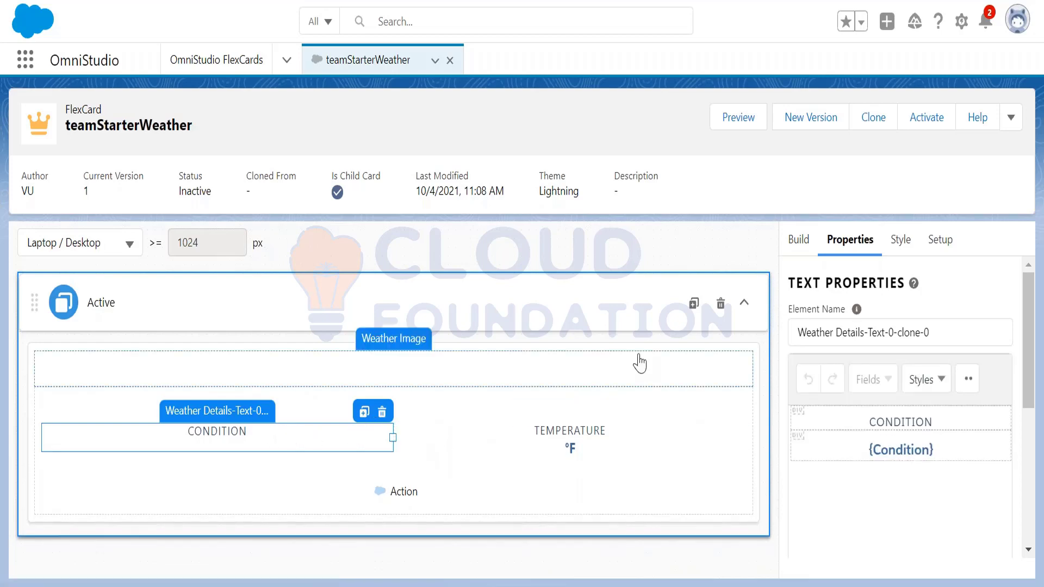
{"action": "left_click", "coordinate": [525, 443]}
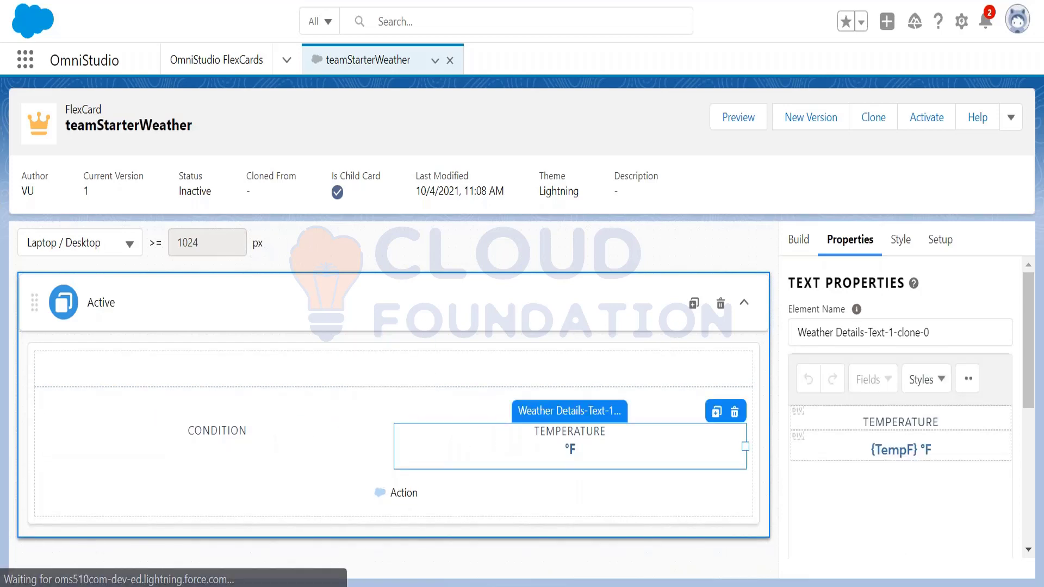
{"action": "left_click", "coordinate": [429, 498]}
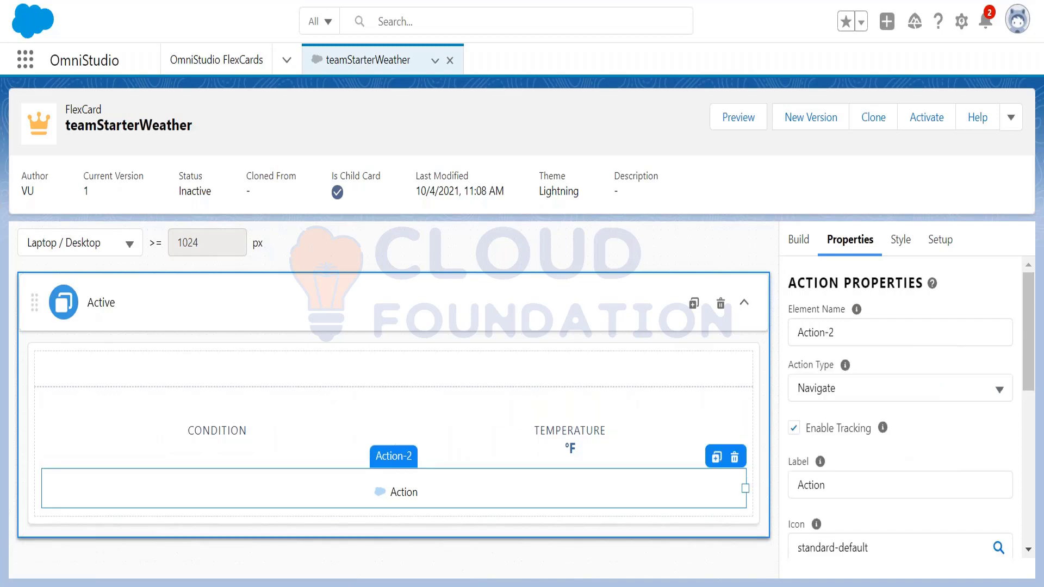
{"action": "left_click", "coordinate": [359, 408]}
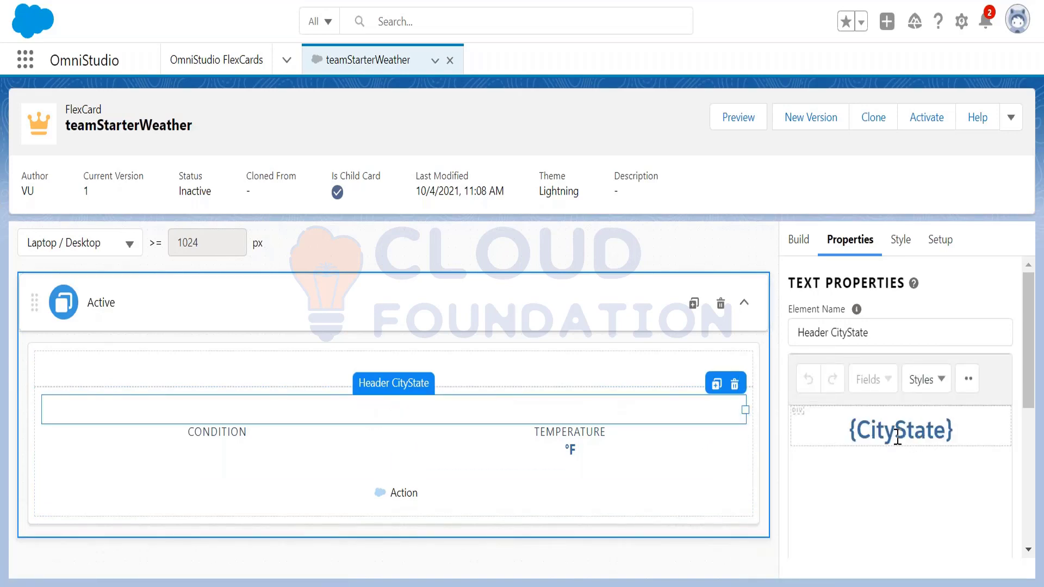
{"action": "left_click", "coordinate": [327, 432]}
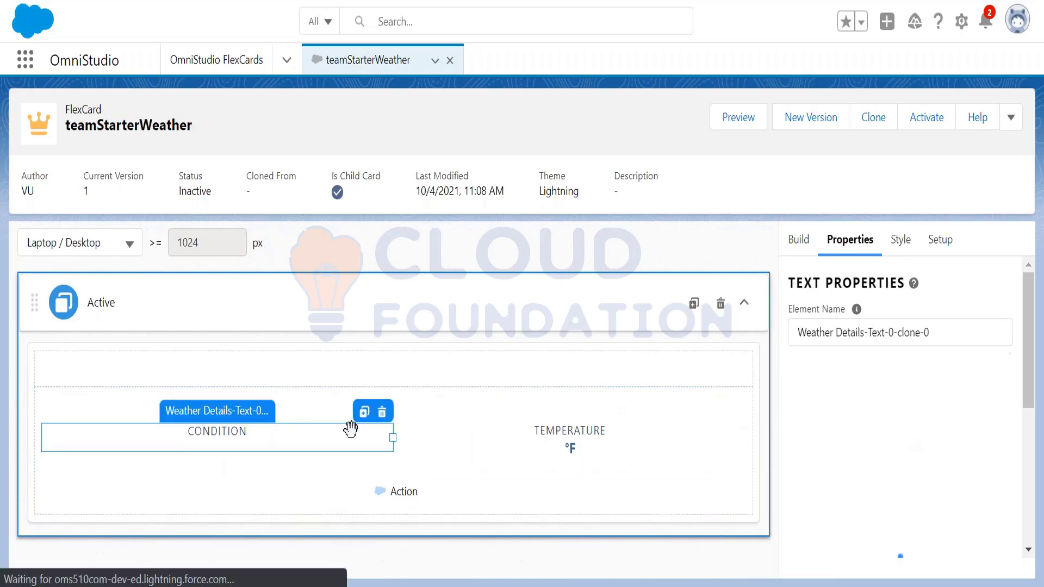
{"action": "left_click", "coordinate": [524, 448]}
{"action": "left_click", "coordinate": [522, 410]}
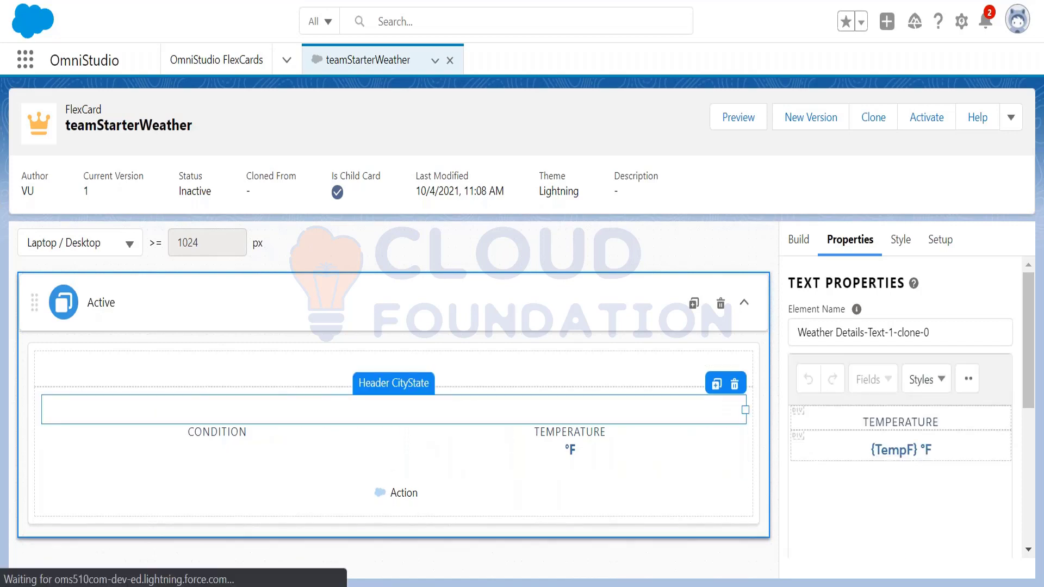
{"action": "left_click", "coordinate": [319, 447]}
{"action": "left_click", "coordinate": [475, 456]}
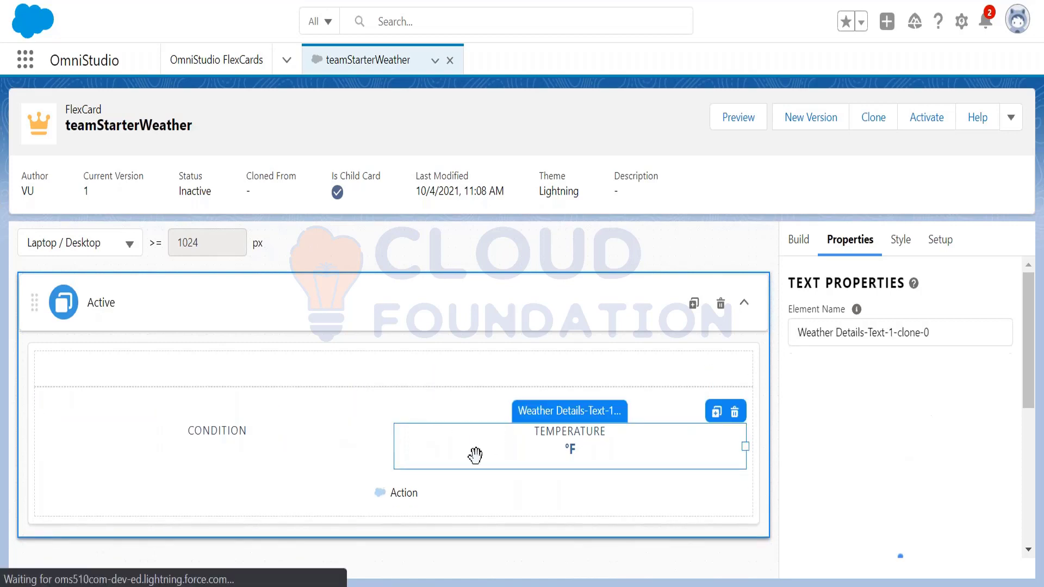
{"action": "left_click", "coordinate": [319, 373]}
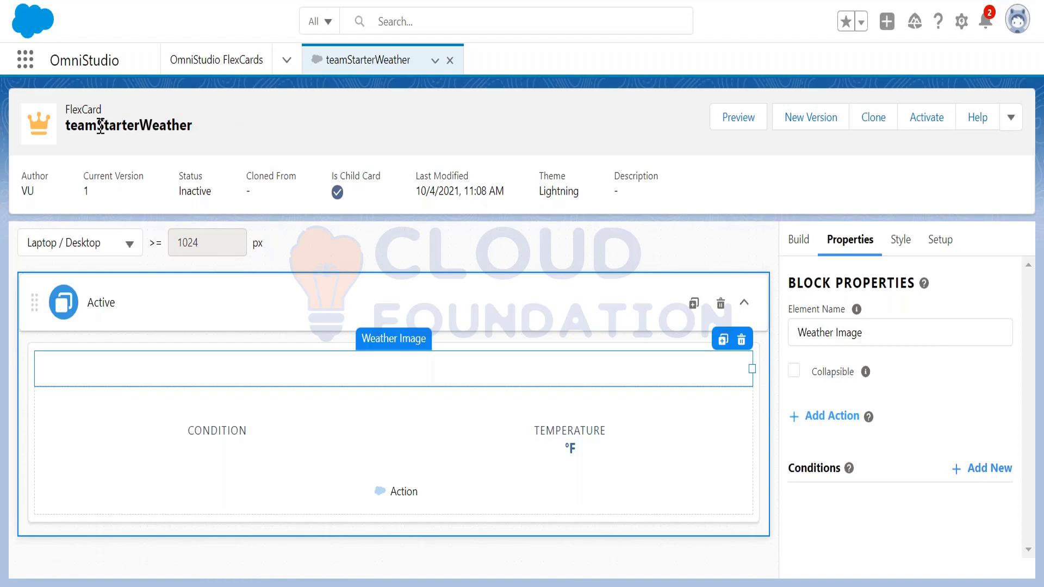
Clone the teamStarterWeather card as a child card with the name and title teamWeather
{"action": "left_click_drag", "start_coordinate": [101, 126], "coordinate": [137, 125]}
{"action": "left_click", "coordinate": [873, 119]}
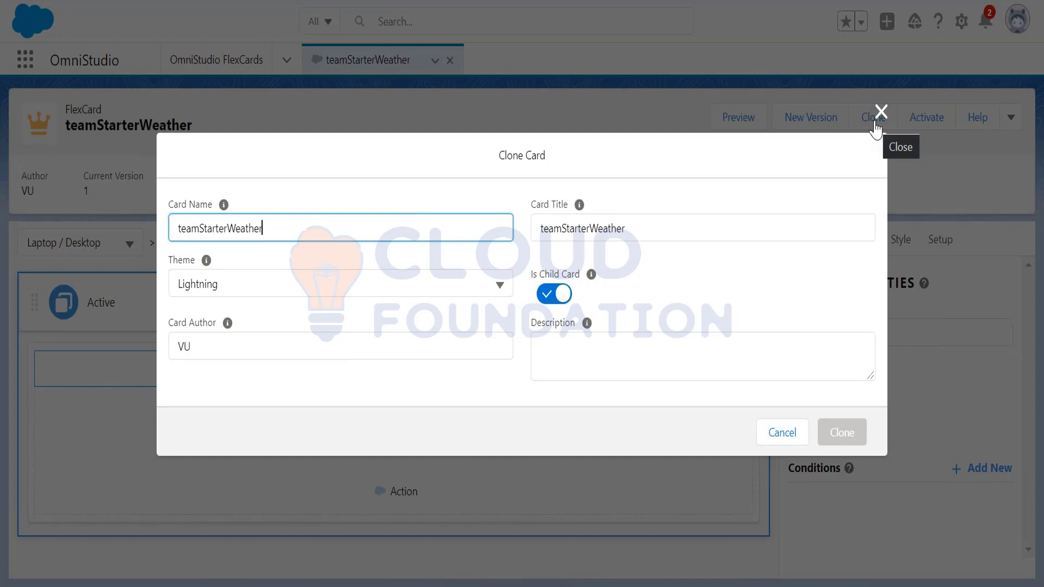
{"action": "left_click", "coordinate": [229, 228]}
{"action": "key", "text": "BackSpace"}
{"action": "key", "text": "BackSpace"}
{"action": "key", "text": "BackSpace"}
{"action": "key", "text": "BackSpace"}
{"action": "key", "text": "BackSpace"}
{"action": "key", "text": "BackSpace"}
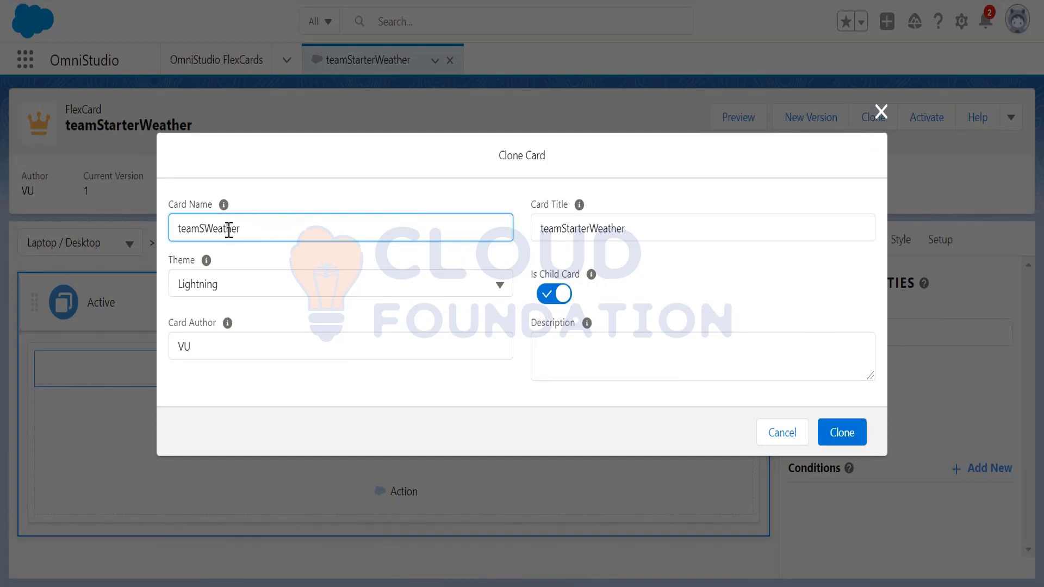
{"action": "key", "text": "BackSpace"}
{"action": "left_click", "coordinate": [328, 212]}
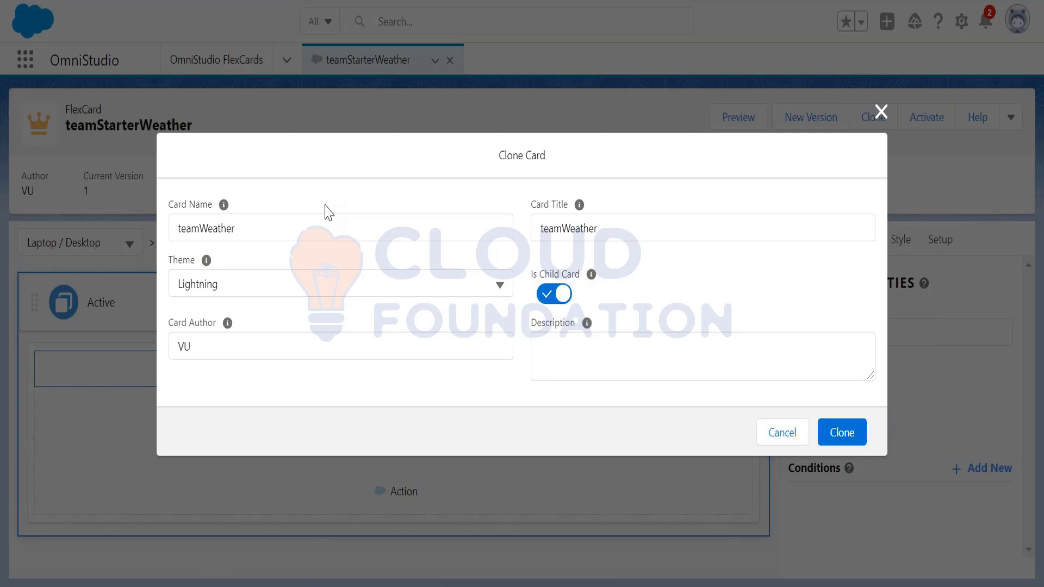
{"action": "left_click", "coordinate": [842, 434]}
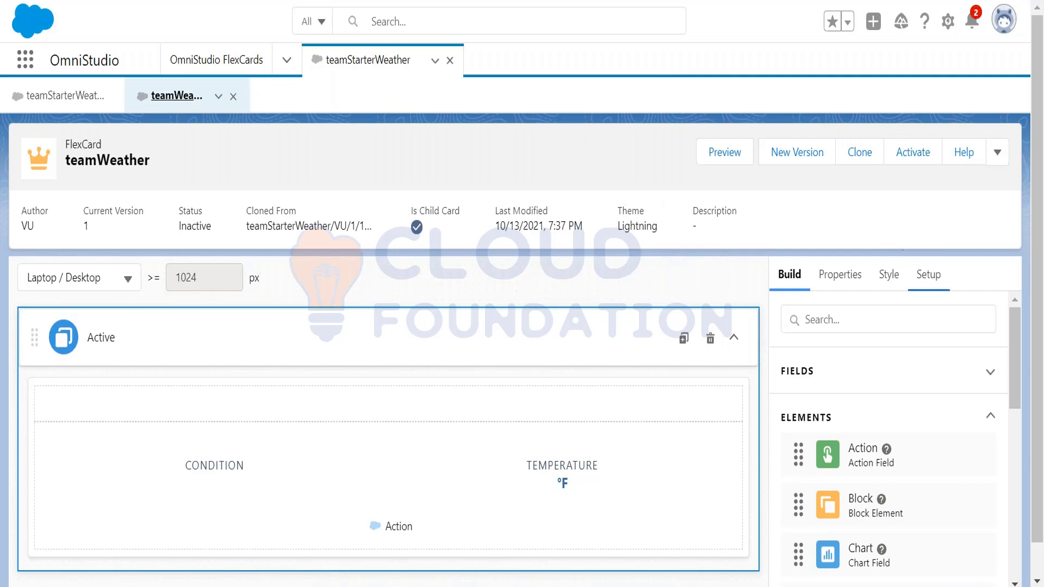
Set the teamWeather card's data source type to Integration Procedures in its setup
{"action": "left_click", "coordinate": [930, 278]}
{"action": "left_click_drag", "start_coordinate": [1017, 332], "coordinate": [1008, 539]}
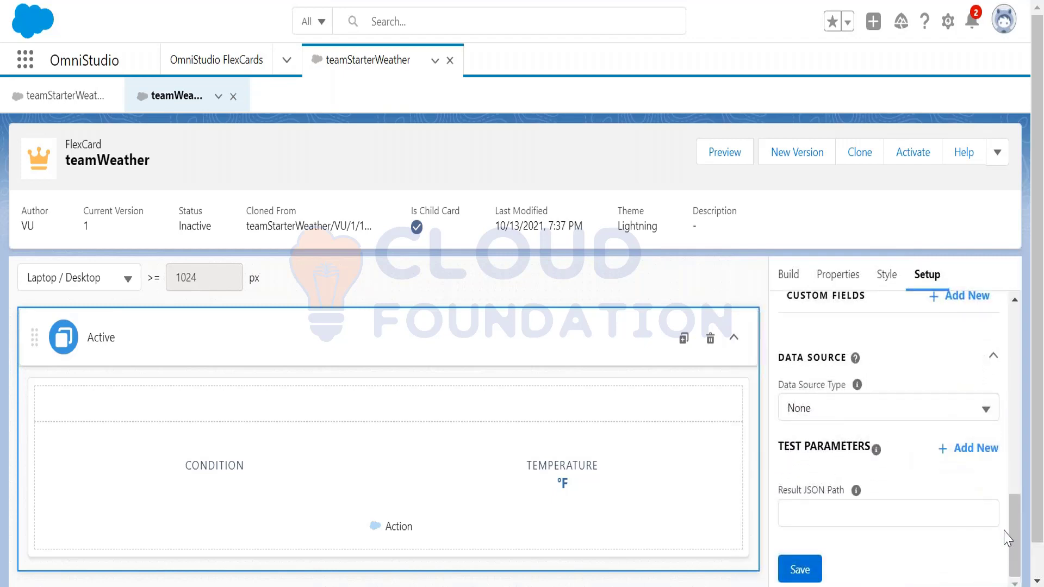
{"action": "left_click", "coordinate": [849, 418]}
{"action": "scroll", "coordinate": [870, 463], "scroll_direction": "down", "scroll_amount": 3}
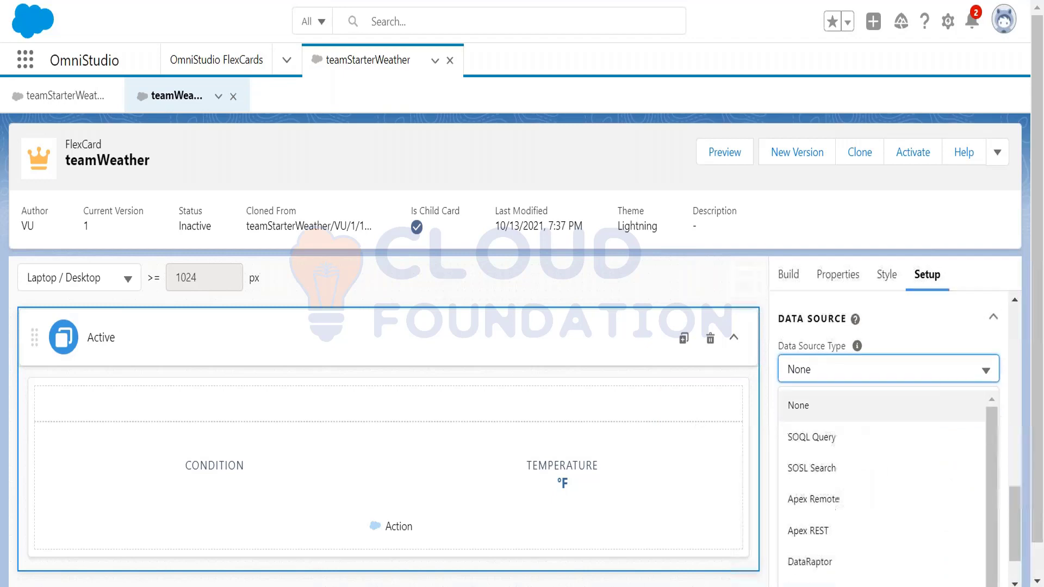
{"action": "left_click", "coordinate": [858, 530]}
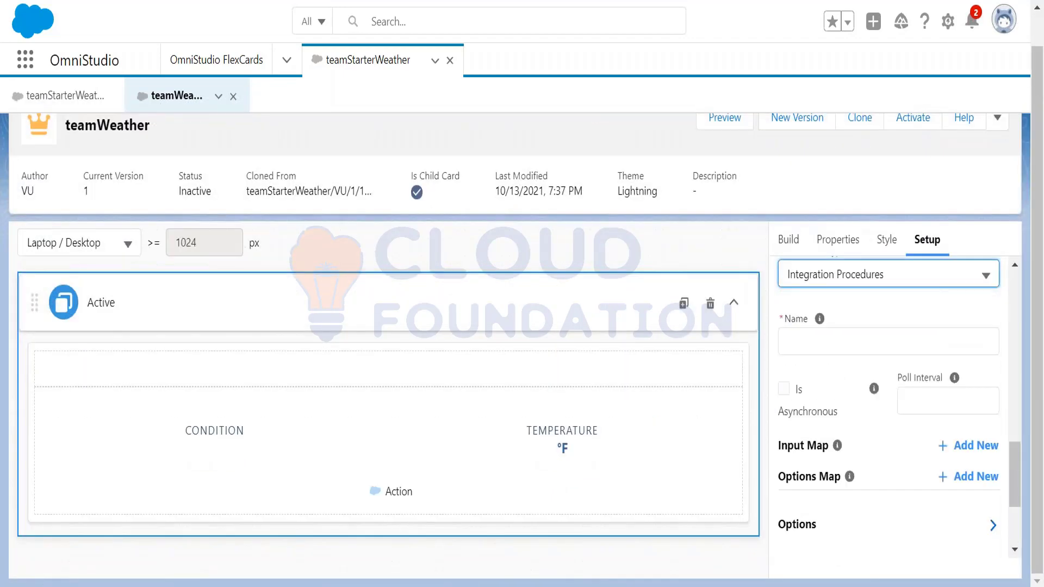
Choose team_getWeatherForecast as the integration procedure for the card's data source
{"action": "left_click", "coordinate": [827, 352]}
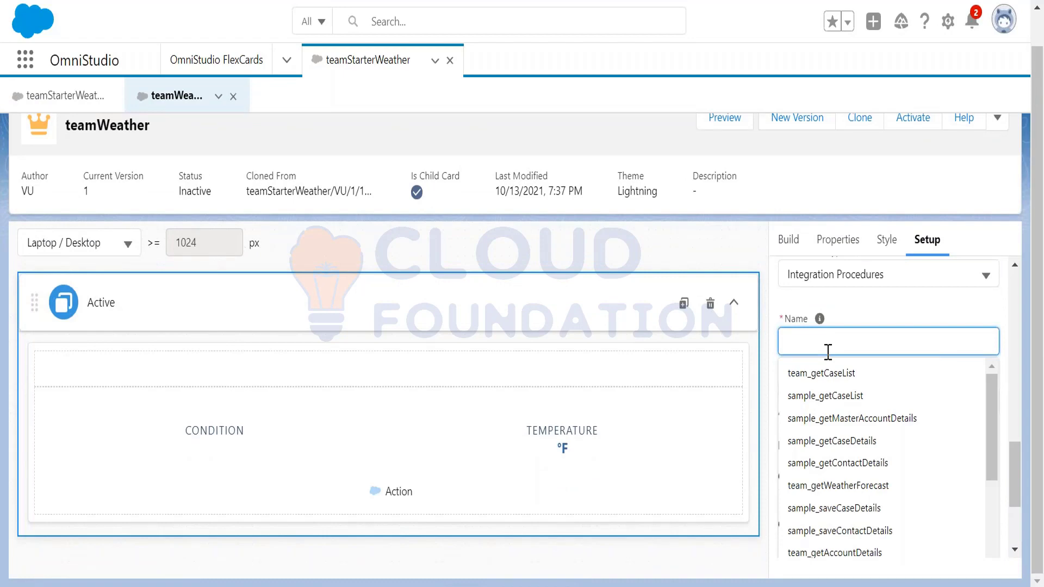
{"action": "type", "text": "tea"}
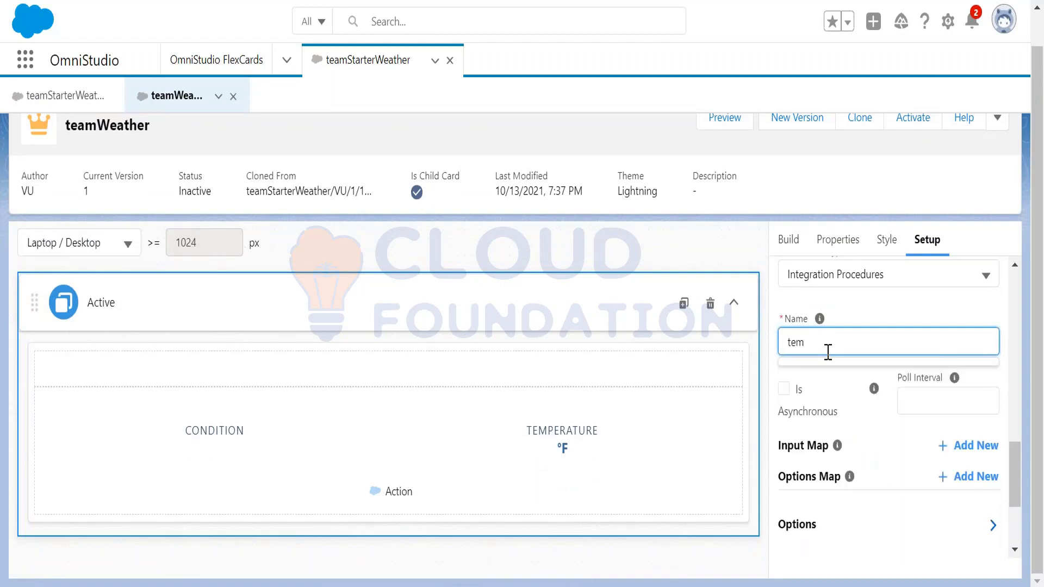
{"action": "type", "text": "m_"}
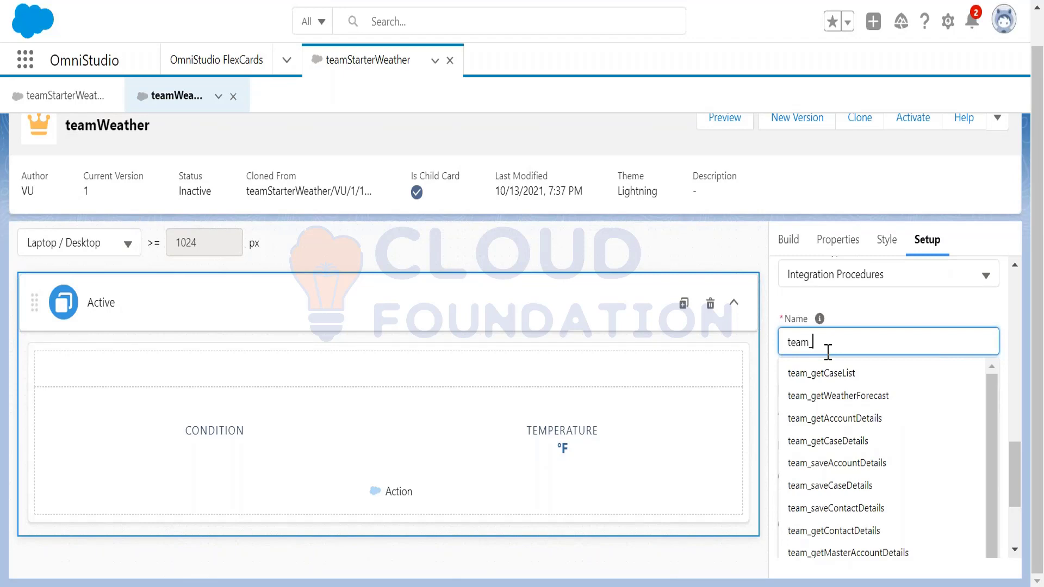
{"action": "type", "text": "get"}
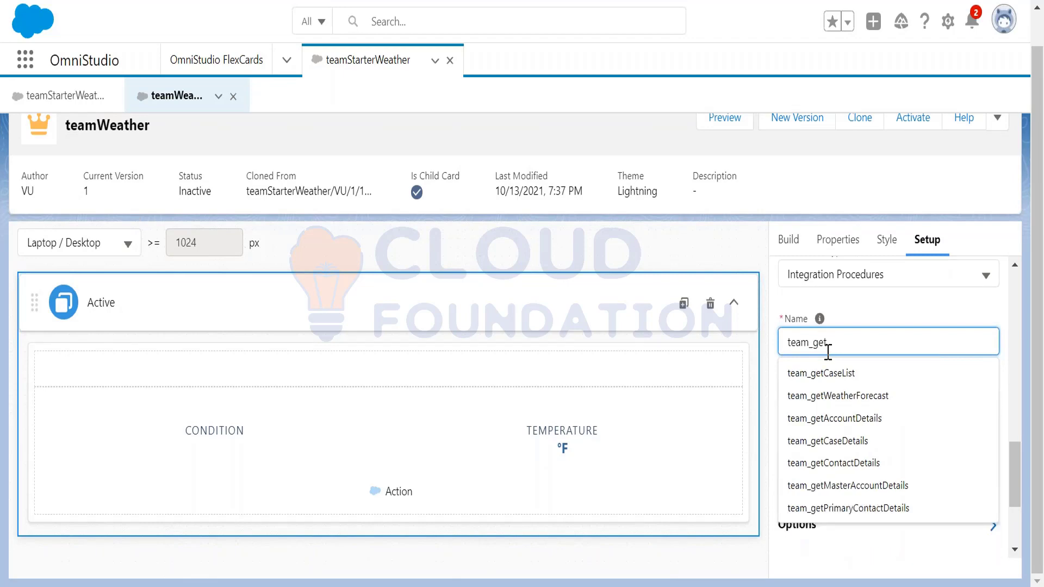
{"action": "left_click", "coordinate": [844, 397]}
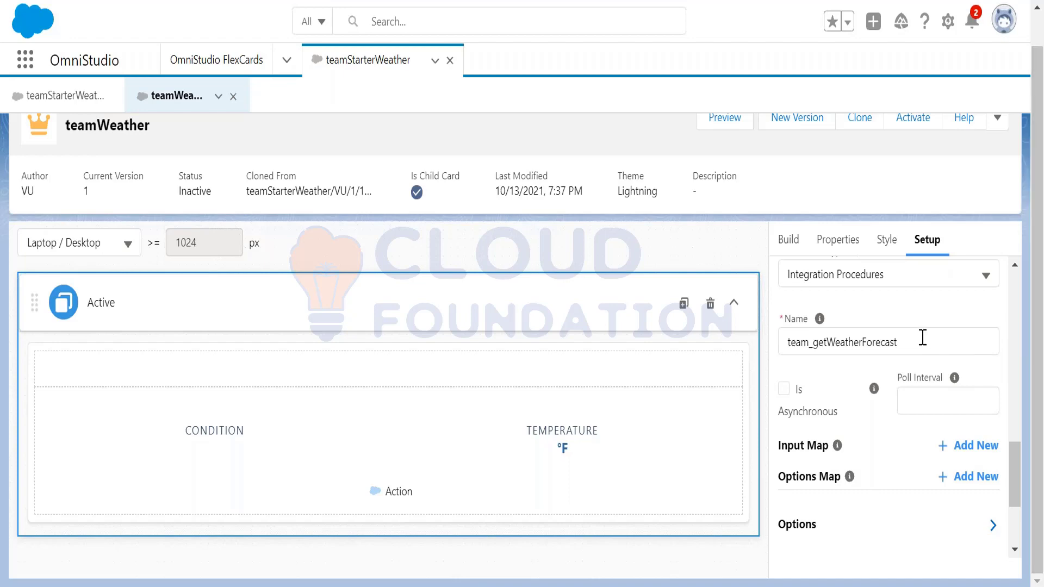
{"action": "left_click", "coordinate": [899, 340]}
{"action": "left_click_drag", "start_coordinate": [899, 341], "coordinate": [780, 339]}
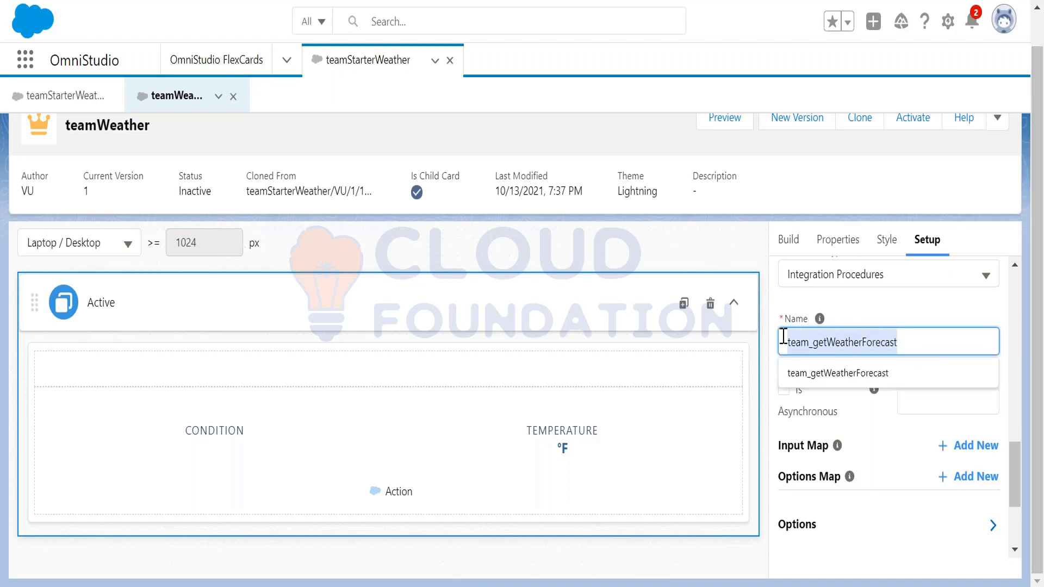
{"action": "left_click", "coordinate": [864, 316]}
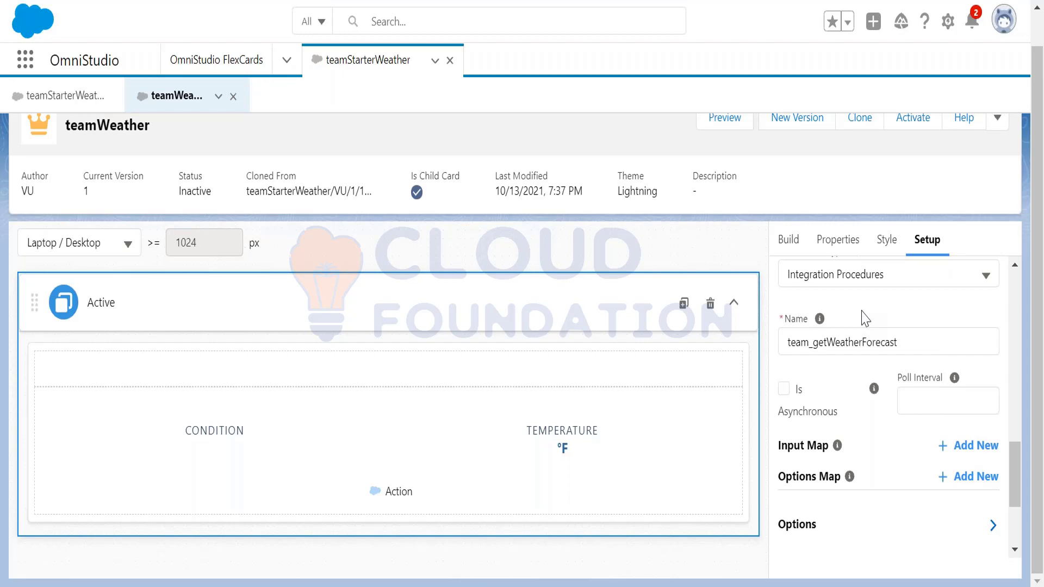
Add an input map entry to the data source with key AccountId and value {recordId}
{"action": "left_click", "coordinate": [983, 449]}
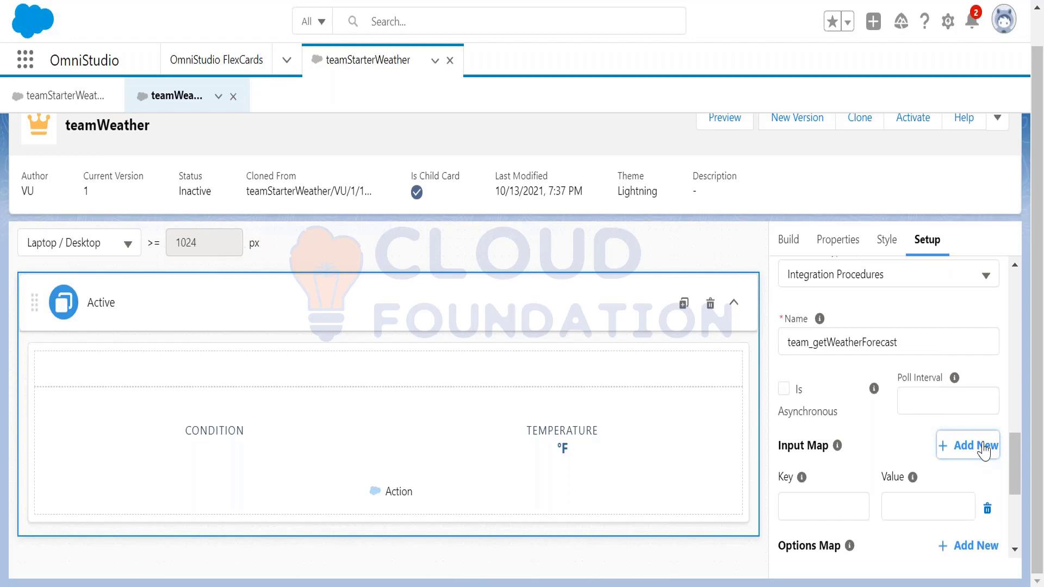
{"action": "left_click", "coordinate": [838, 501]}
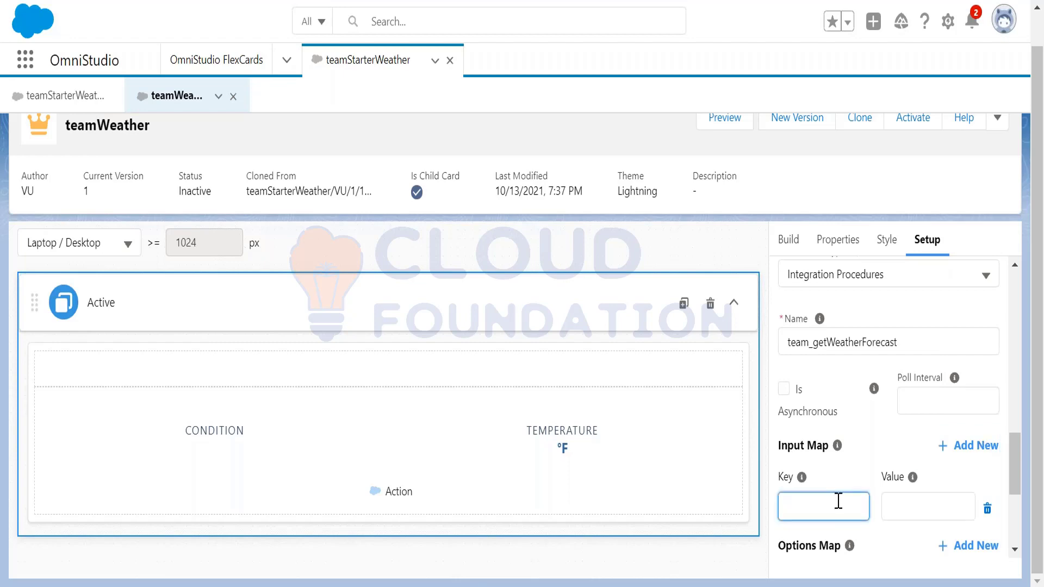
{"action": "type", "text": "AccountId"}
{"action": "key", "text": "Tab"}
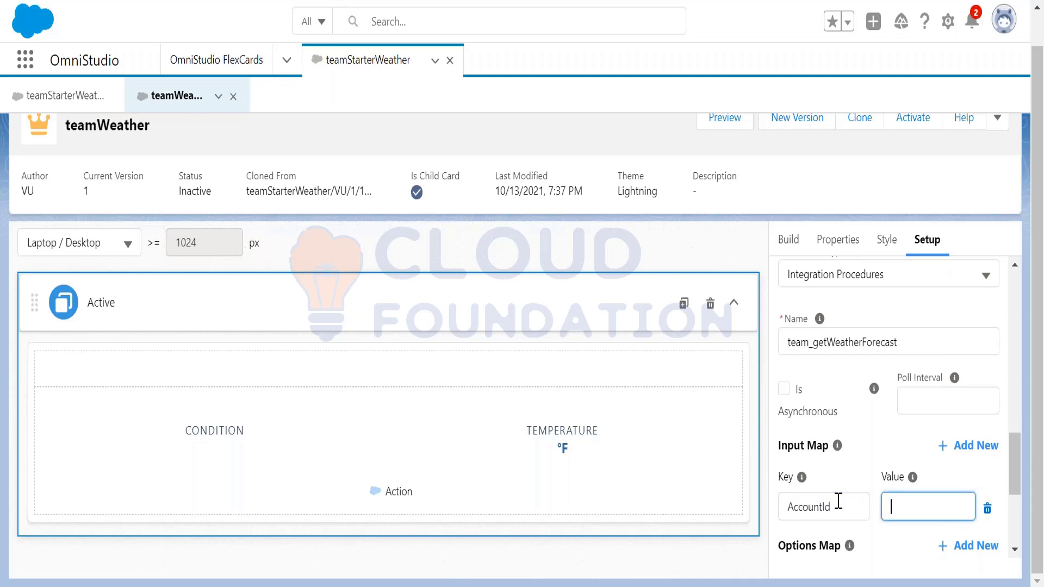
{"action": "type", "text": "{recordId"}
{"action": "left_click", "coordinate": [907, 447]}
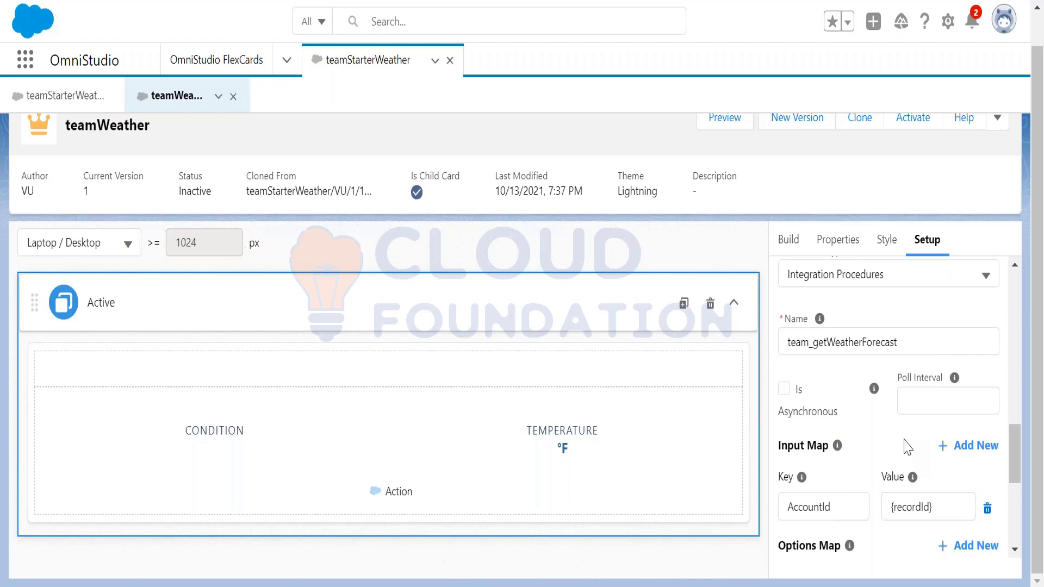
Add a second input map entry with key Days and value 5
{"action": "left_click", "coordinate": [968, 445]}
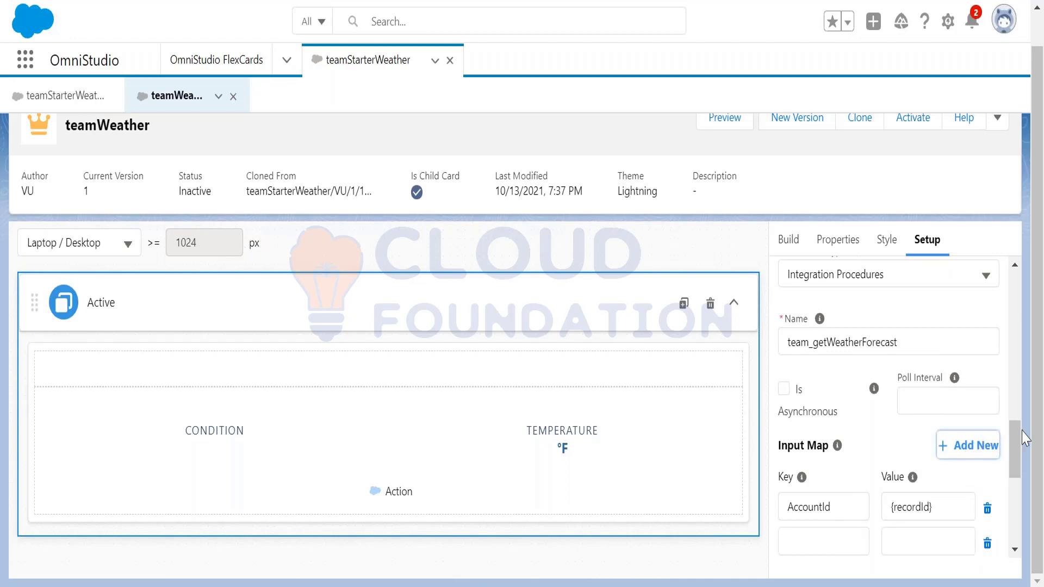
{"action": "left_click_drag", "start_coordinate": [1018, 435], "coordinate": [1019, 465]}
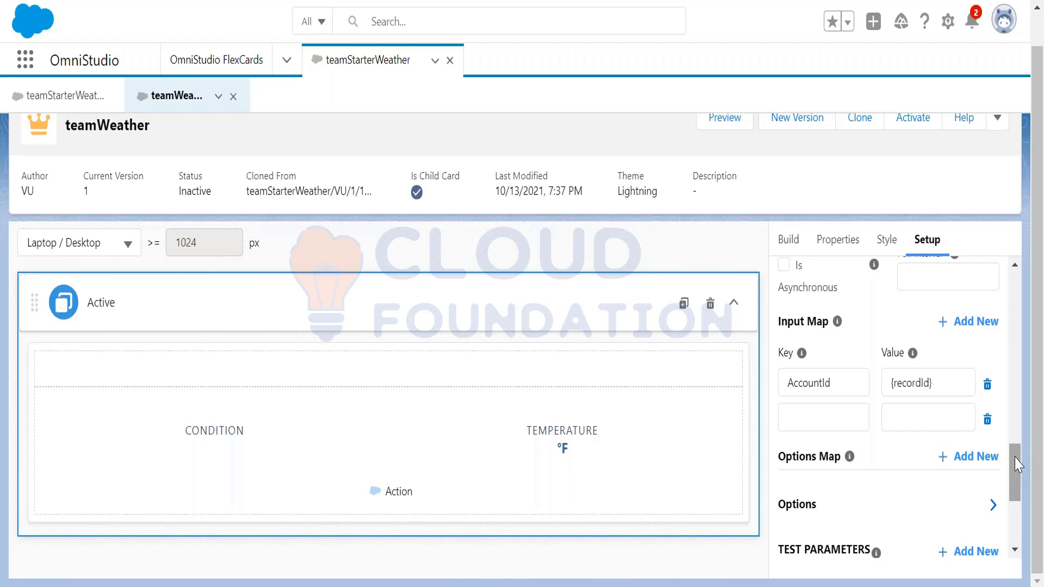
{"action": "left_click", "coordinate": [863, 423]}
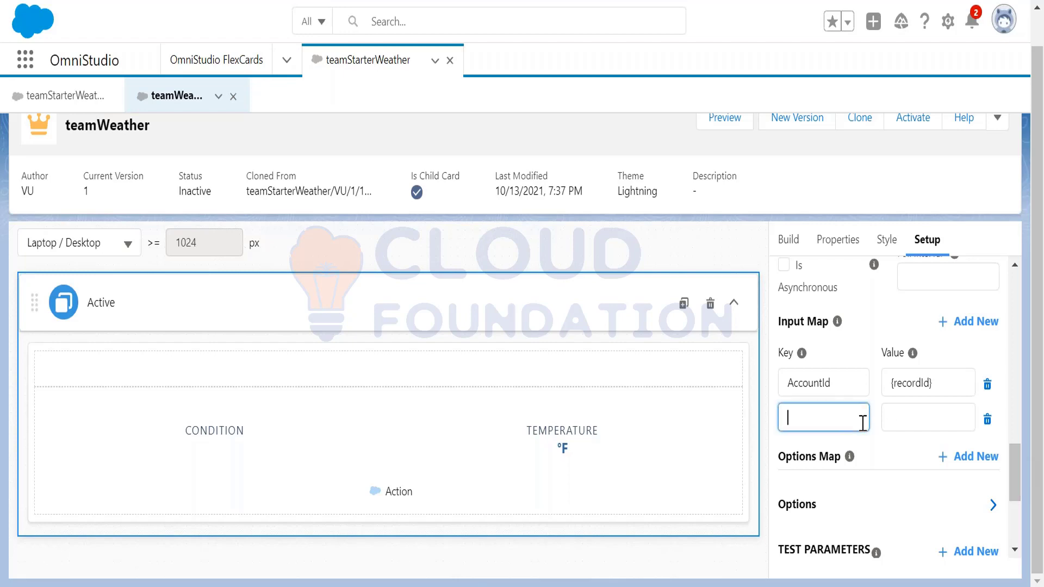
{"action": "type", "text": "Days"}
{"action": "key", "text": "Tab"}
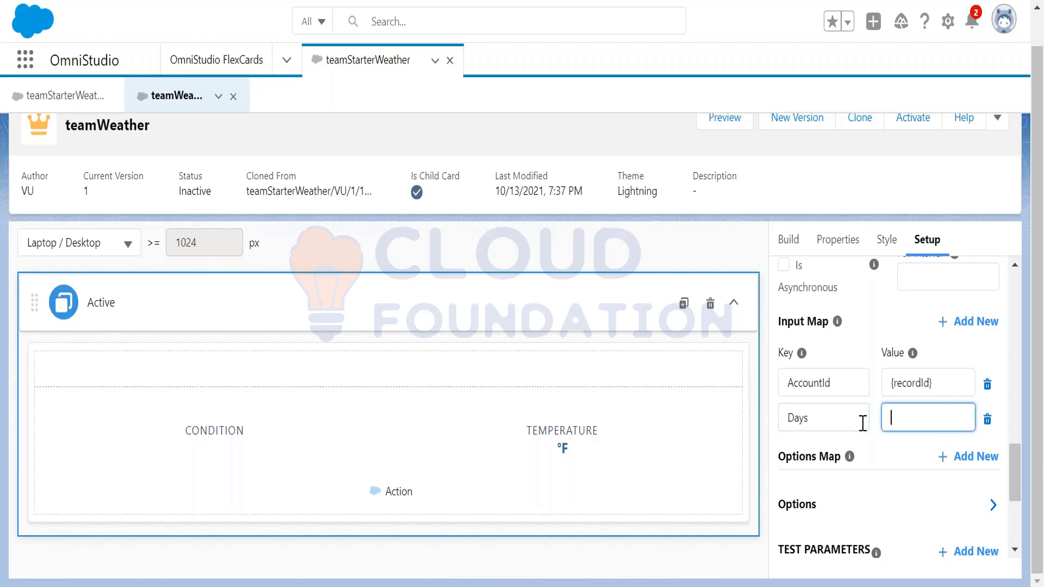
{"action": "type", "text": "5"}
{"action": "left_click", "coordinate": [876, 318]}
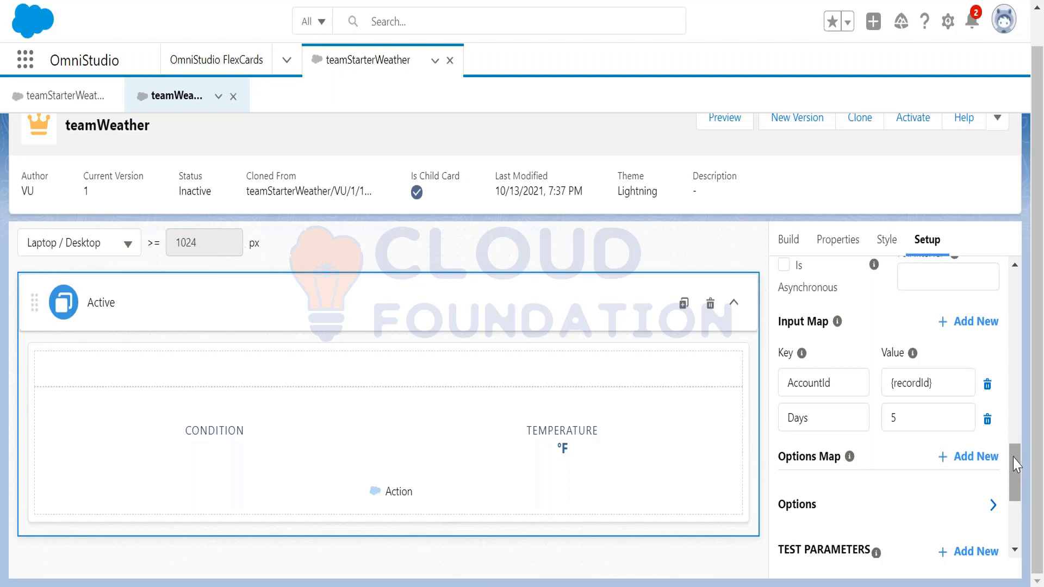
Save the data source, fetch its test results, and show the response as JSON
{"action": "left_click_drag", "start_coordinate": [1013, 459], "coordinate": [1013, 501]}
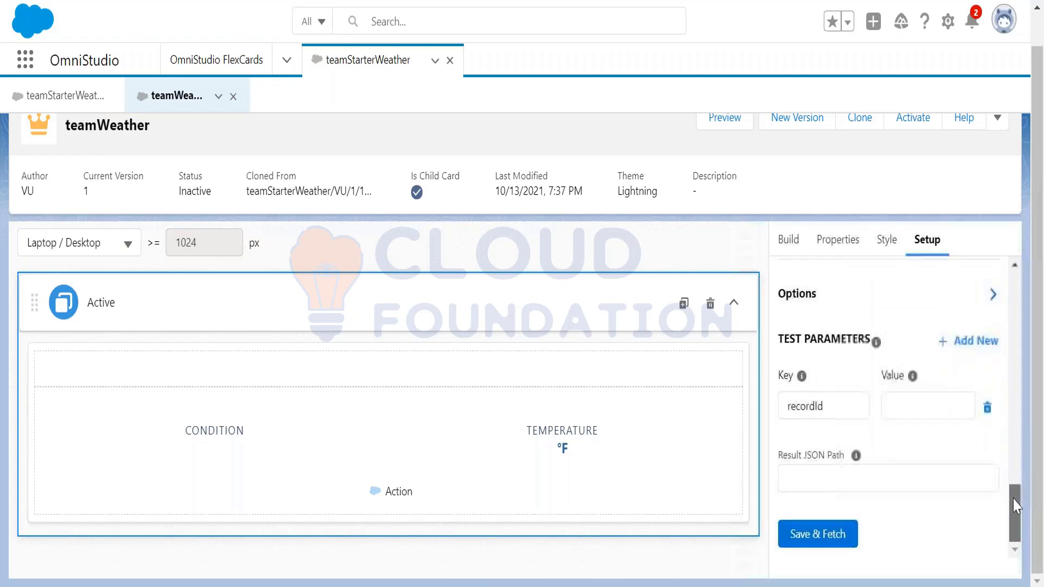
{"action": "left_click", "coordinate": [827, 533]}
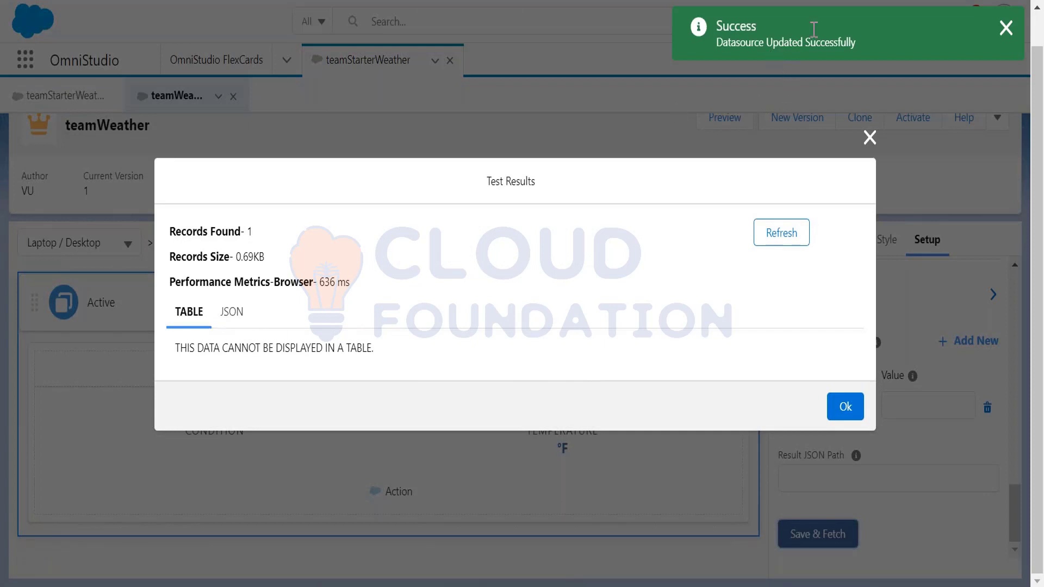
{"action": "left_click", "coordinate": [232, 313]}
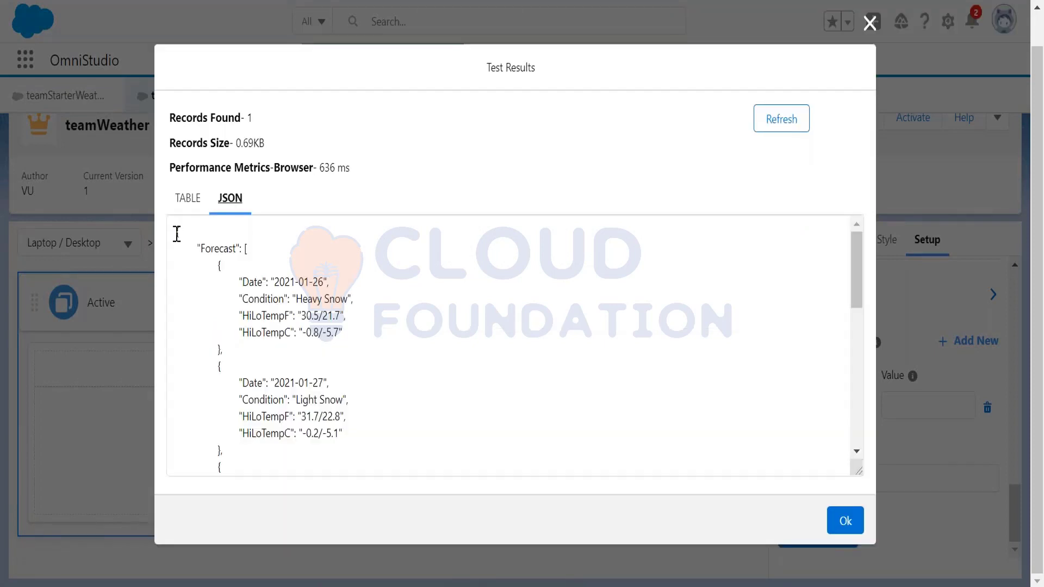
Copy the entire JSON response and paste it into the Notepad notes on new lines below the Flex Cards outline, with the window maximized
{"action": "left_click_drag", "start_coordinate": [177, 235], "coordinate": [236, 461]}
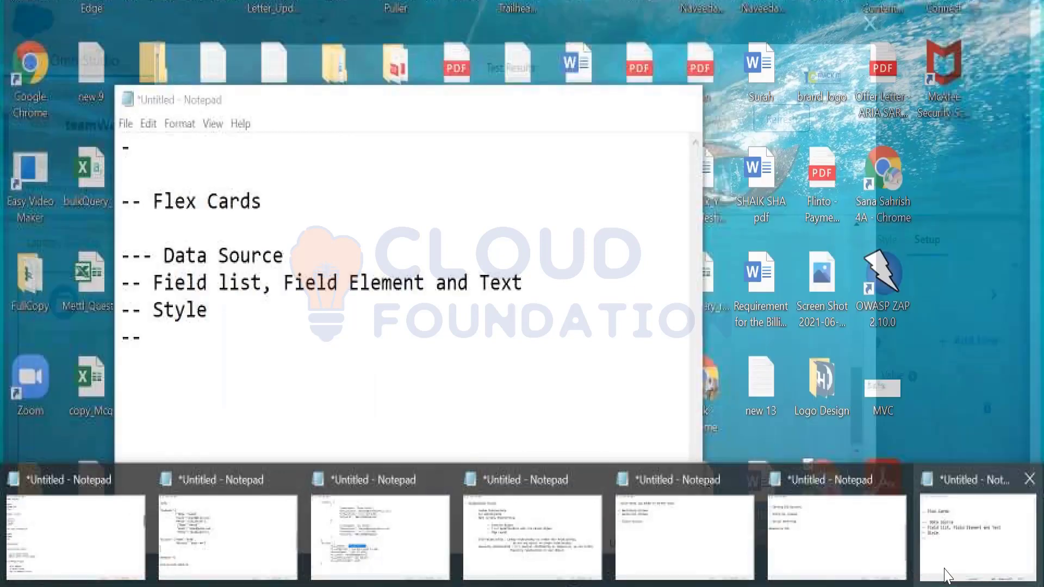
{"action": "left_click", "coordinate": [944, 575]}
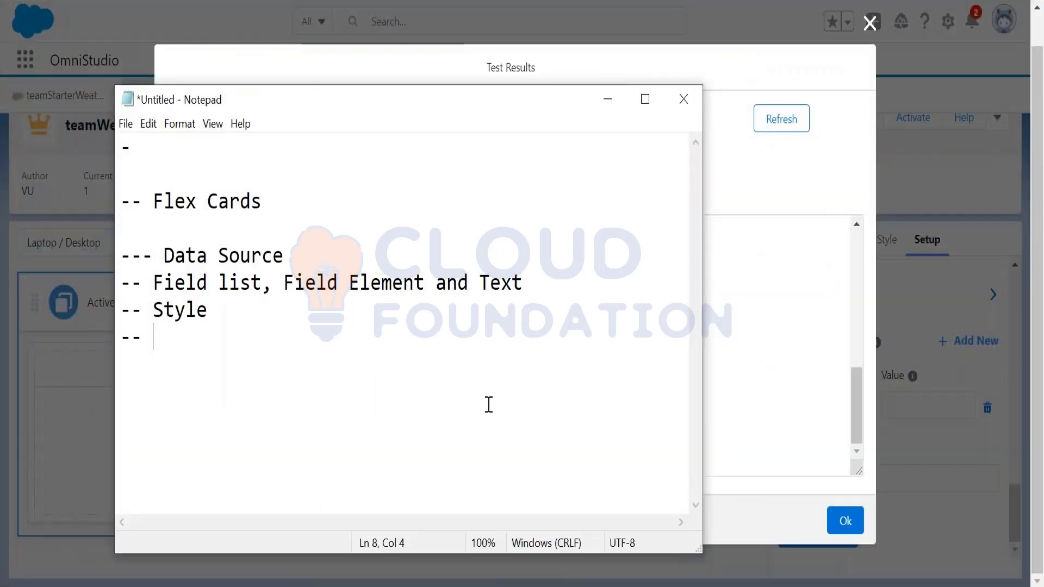
{"action": "key", "text": "Return"}
{"action": "key", "text": "Return"}
{"action": "key", "text": "Return"}
{"action": "key", "text": "Return"}
{"action": "key", "text": "Return"}
{"action": "key", "text": "Return"}
{"action": "key", "text": "Return"}
{"action": "key", "text": "Return"}
{"action": "key", "text": "Return"}
{"action": "key", "text": "Return"}
{"action": "key", "text": "Return"}
{"action": "key", "text": "Return"}
{"action": "key", "text": "Return"}
{"action": "key", "text": "Return"}
{"action": "key", "text": "Return"}
{"action": "key", "text": "Return"}
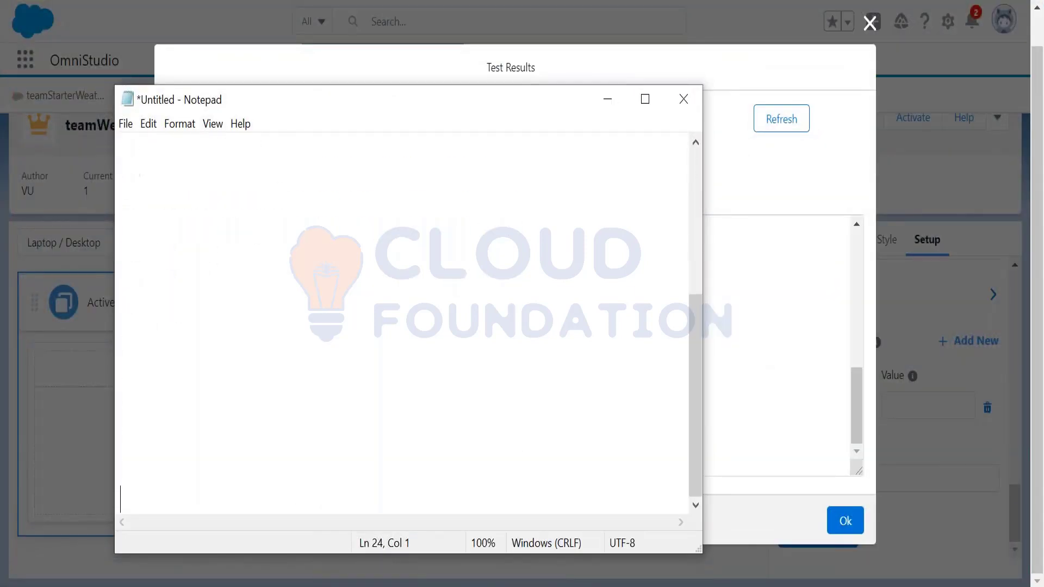
{"action": "left_click", "coordinate": [140, 157]}
{"action": "key", "text": "ctrl+v"}
{"action": "left_click", "coordinate": [644, 101]}
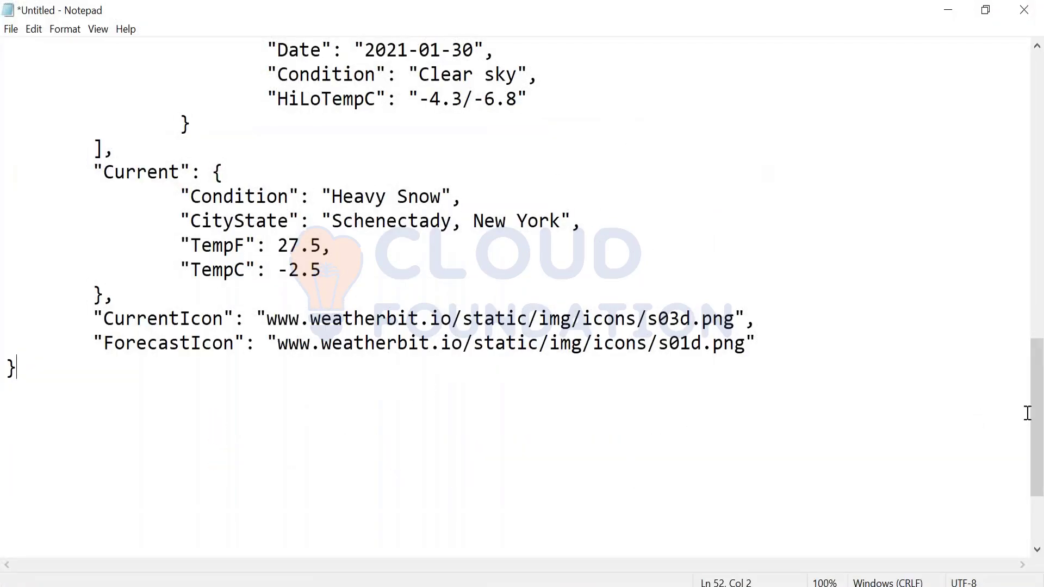
Examine the pasted JSON at reduced text size, comparing the Forecast entries with the Current and CurrentIcon nodes
{"action": "left_click_drag", "start_coordinate": [1028, 413], "coordinate": [1032, 206]}
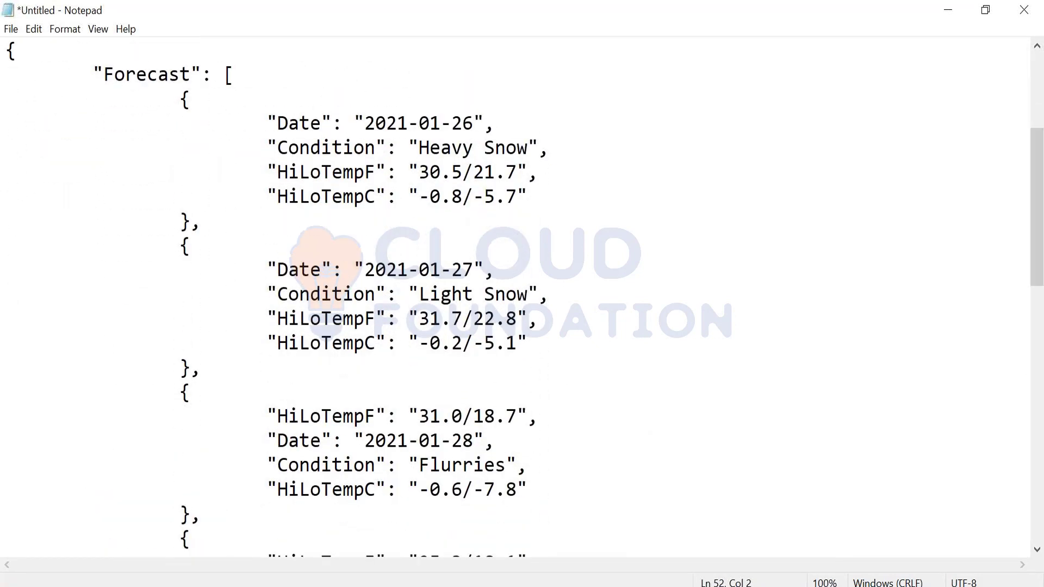
{"action": "key", "text": "ctrl+minus"}
{"action": "key", "text": "ctrl+minus"}
{"action": "key", "text": "ctrl+minus"}
{"action": "key", "text": "ctrl+minus"}
{"action": "key", "text": "ctrl+minus"}
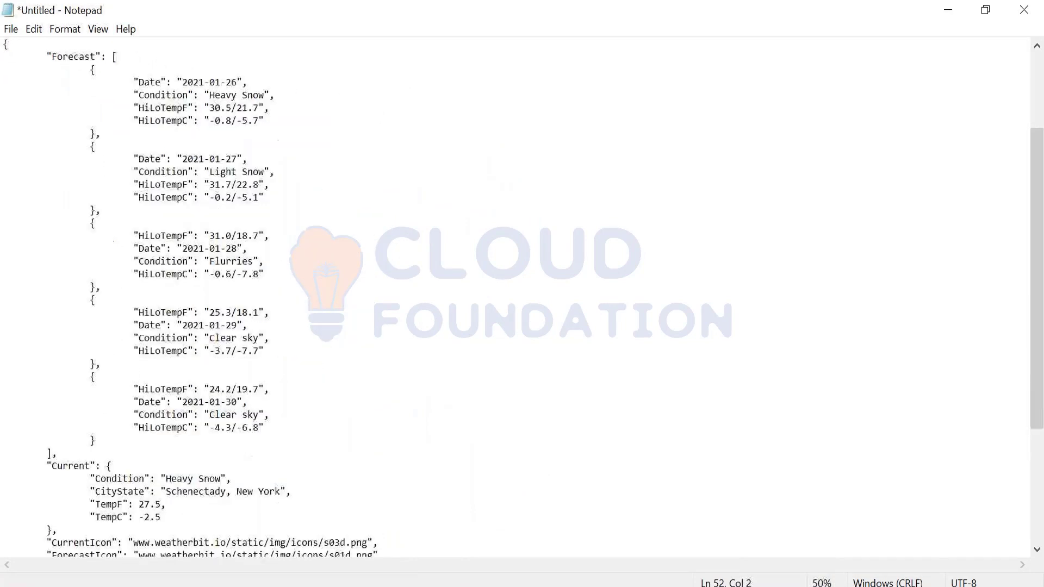
{"action": "key", "text": "ctrl+minus"}
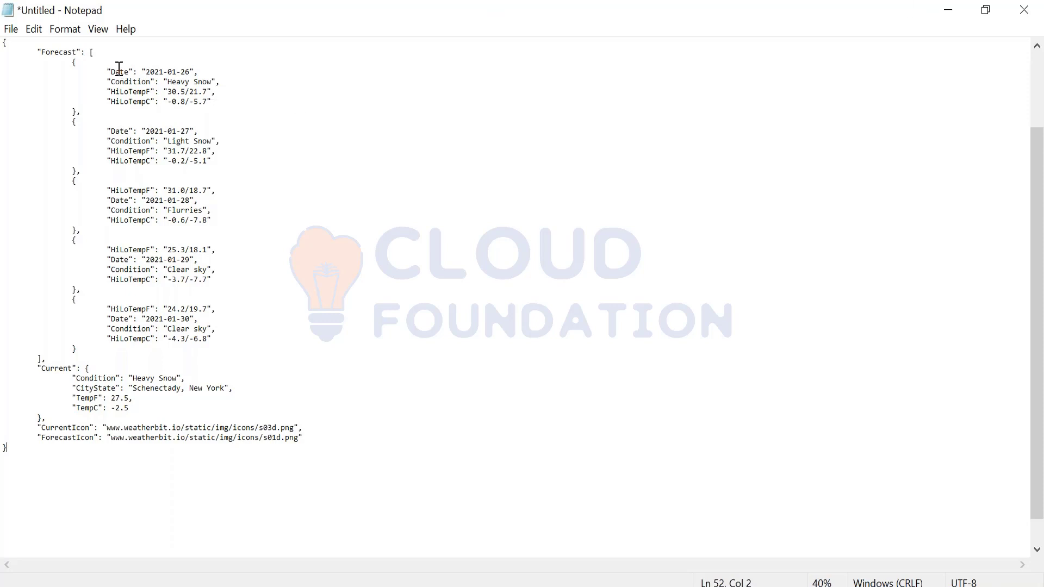
{"action": "double_click", "coordinate": [69, 54]}
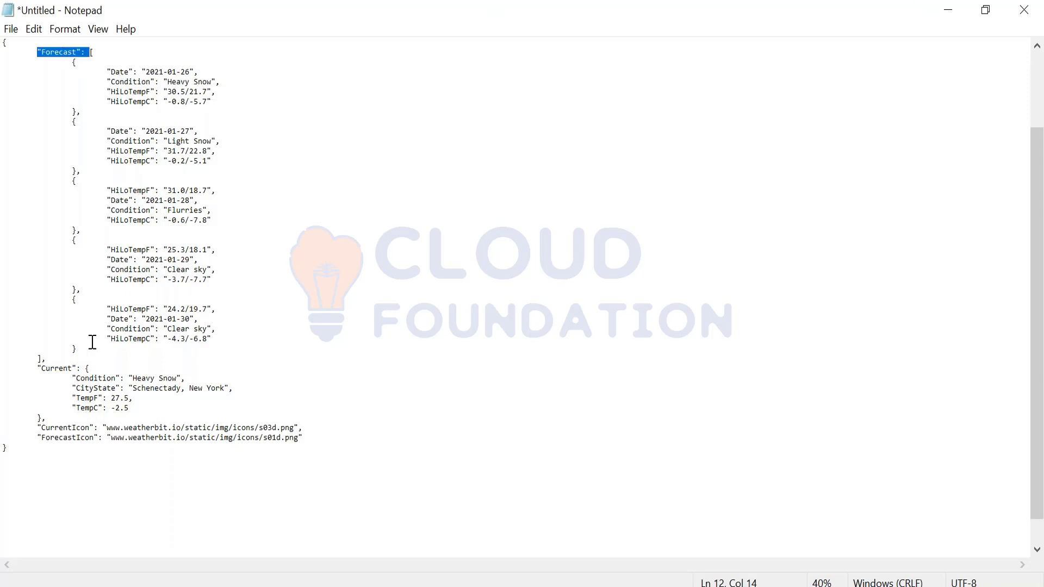
{"action": "double_click", "coordinate": [60, 369]}
{"action": "left_click_drag", "start_coordinate": [41, 427], "coordinate": [88, 427]}
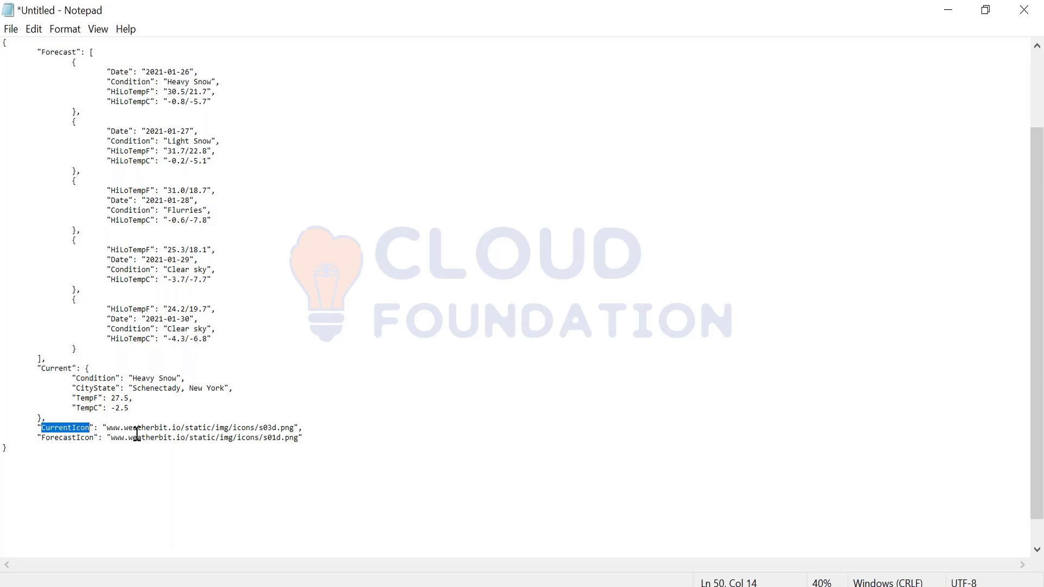
{"action": "double_click", "coordinate": [63, 62]}
{"action": "double_click", "coordinate": [58, 368]}
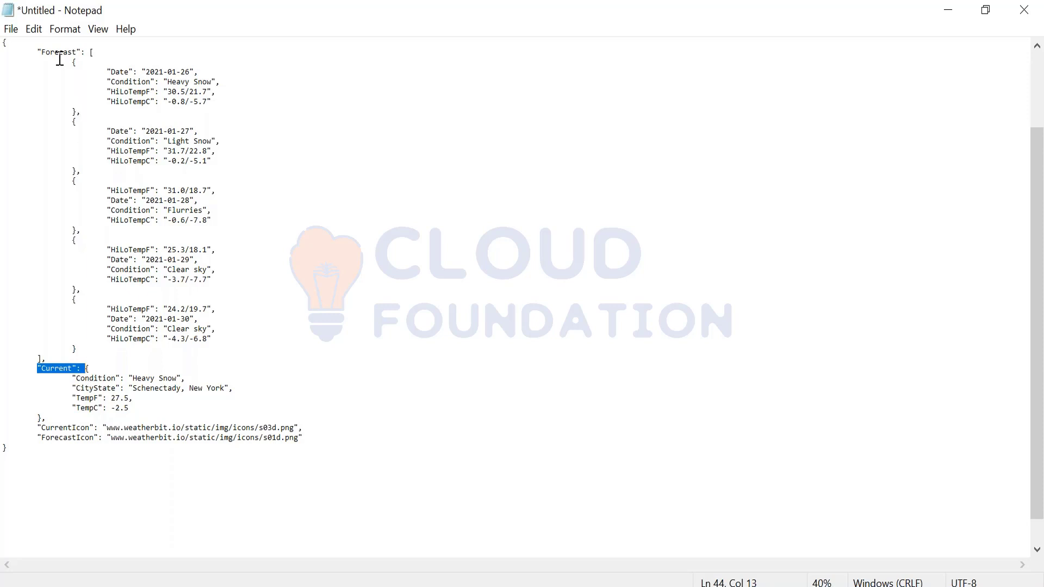
{"action": "left_click_drag", "start_coordinate": [37, 52], "coordinate": [78, 52]}
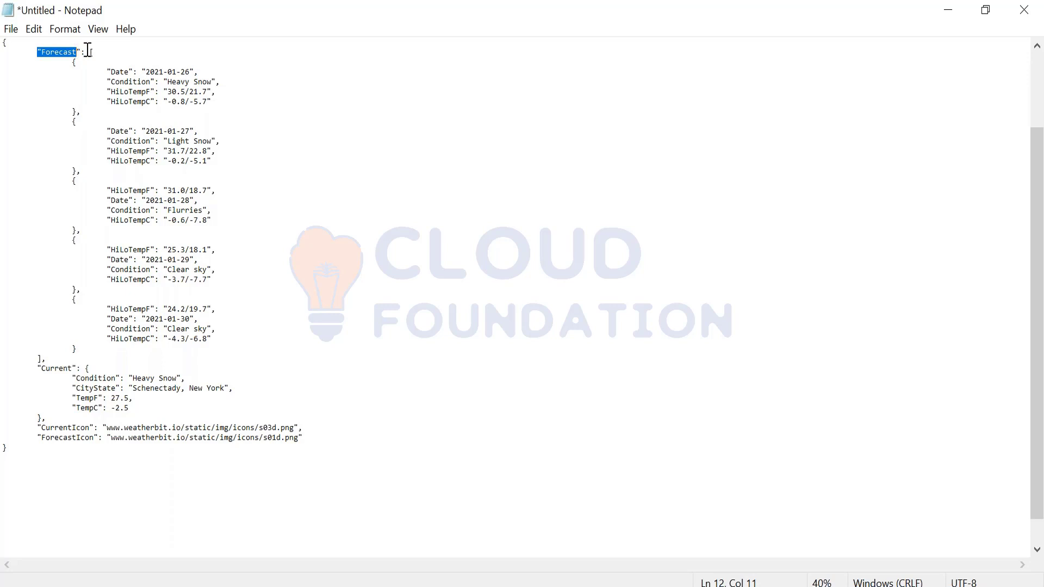
{"action": "left_click_drag", "start_coordinate": [112, 65], "coordinate": [218, 338]}
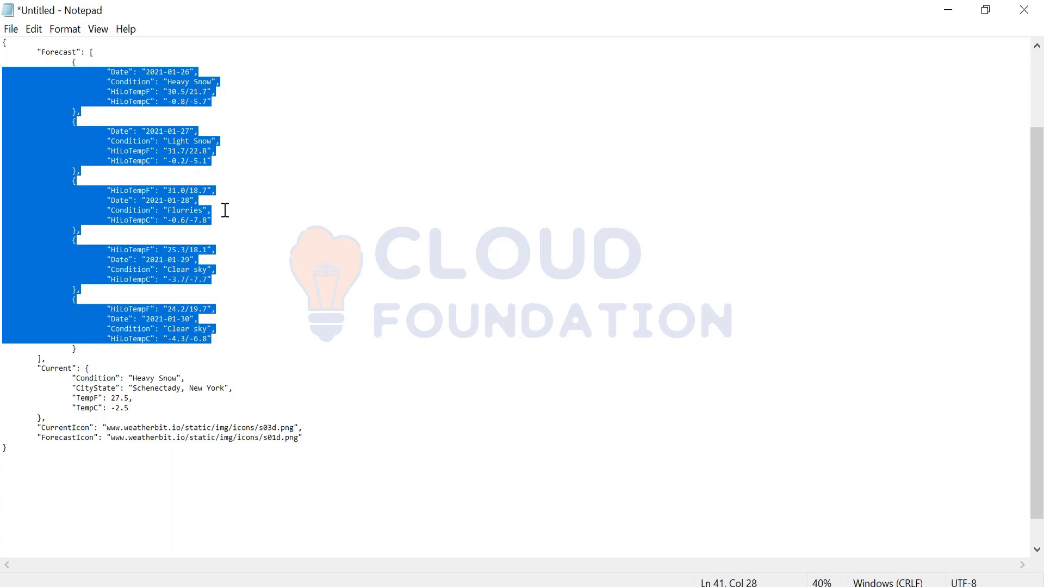
{"action": "double_click", "coordinate": [58, 371]}
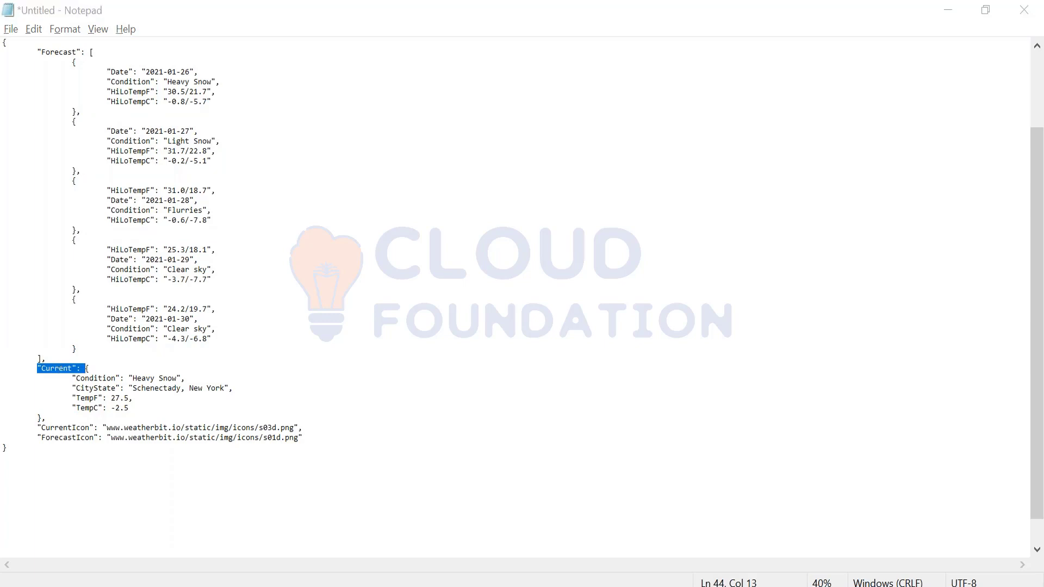
Back in OmniStudio, set the data source's Result JSON Path to ["Current"], save and fetch, and review the returned fields
{"action": "key", "text": "alt+Tab"}
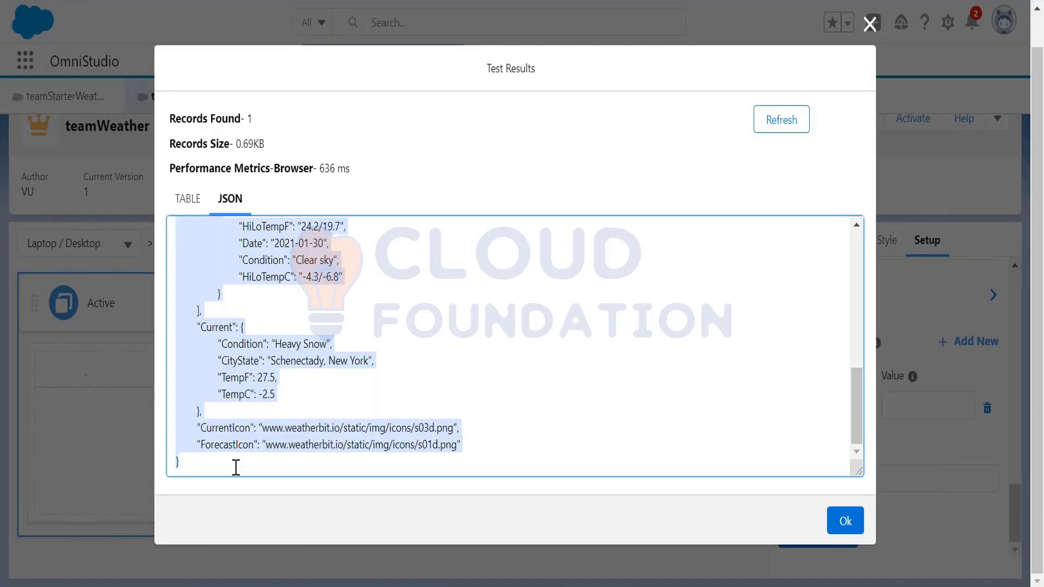
{"action": "left_click", "coordinate": [870, 25]}
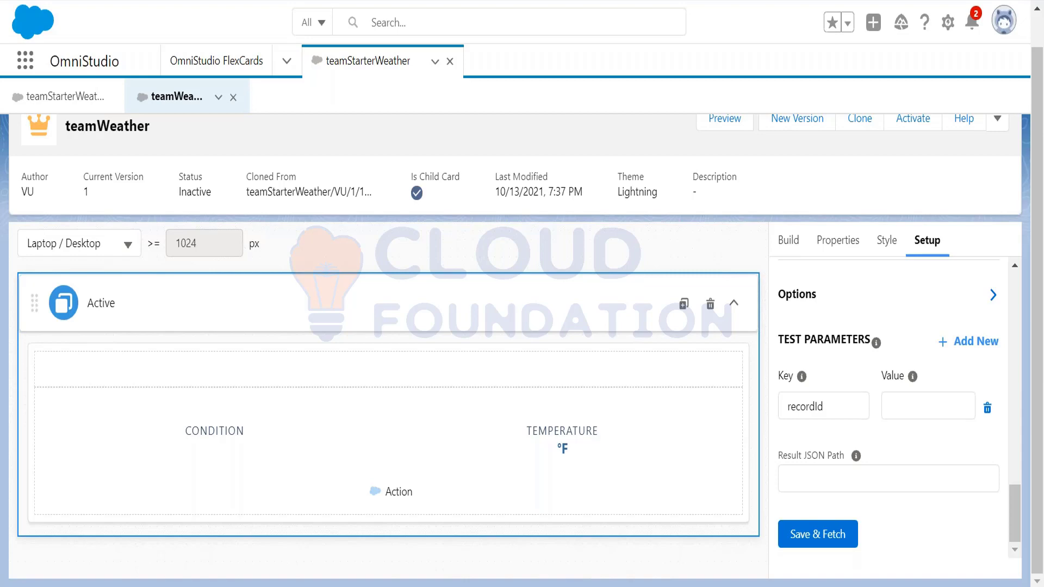
{"action": "left_click", "coordinate": [840, 475]}
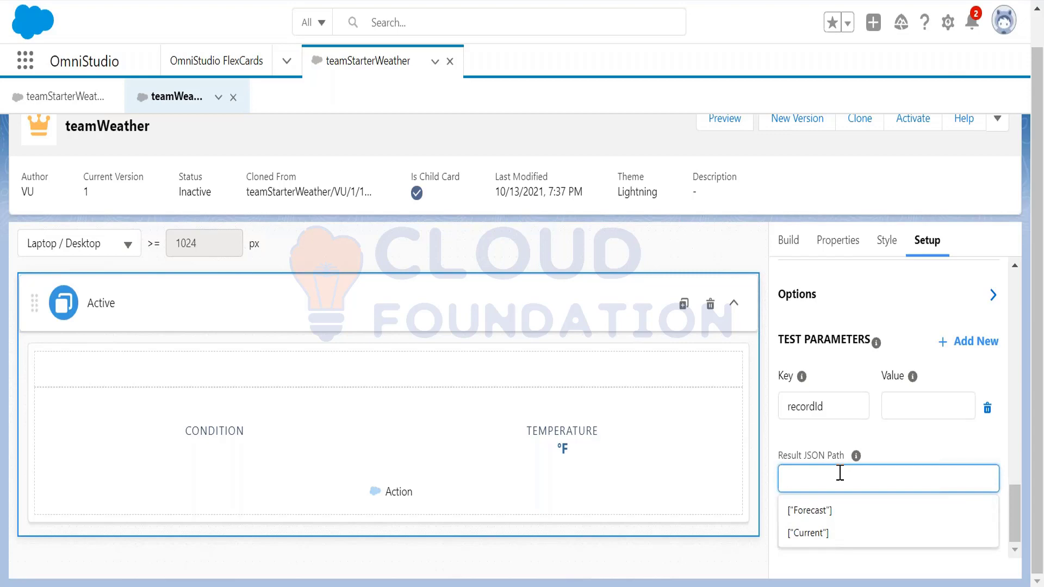
{"action": "left_click", "coordinate": [835, 534]}
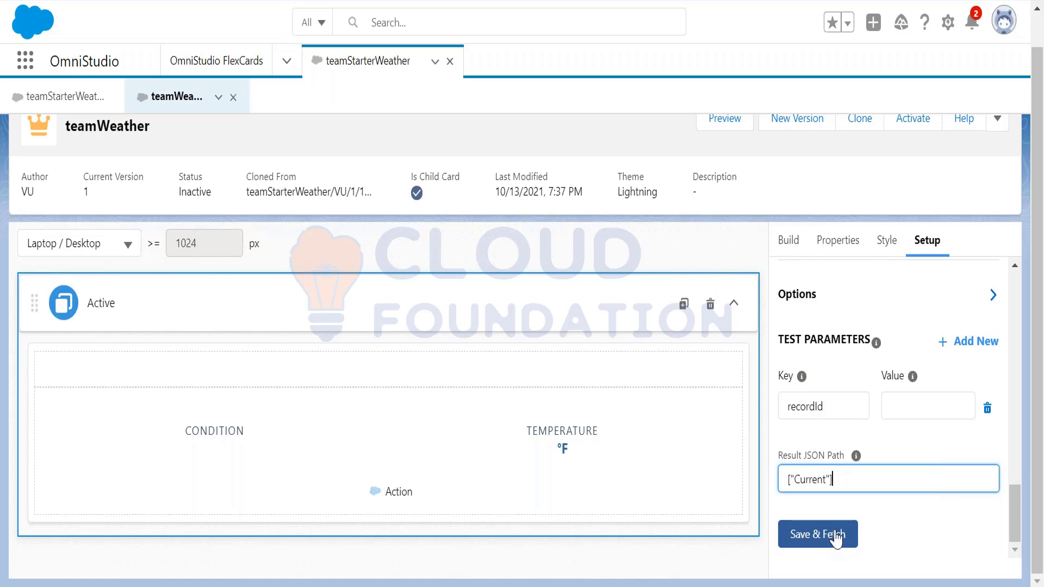
{"action": "left_click", "coordinate": [836, 535]}
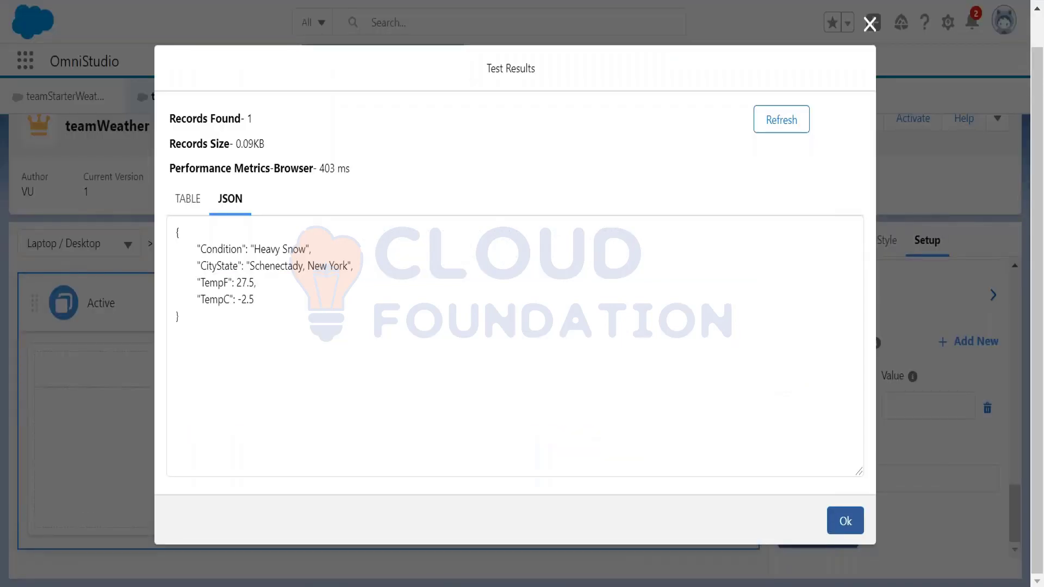
{"action": "left_click_drag", "start_coordinate": [198, 238], "coordinate": [268, 307]}
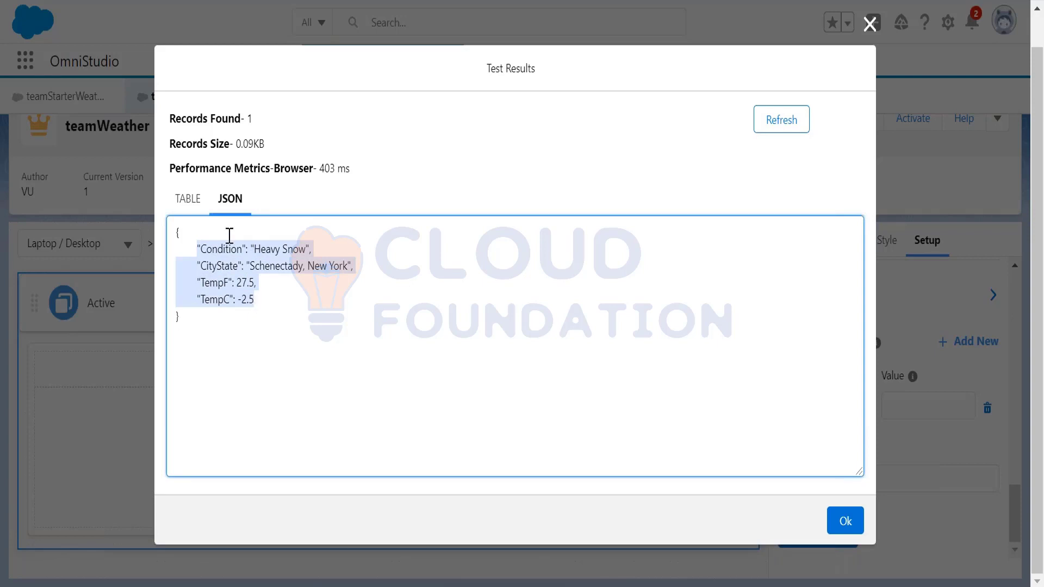
{"action": "left_click", "coordinate": [831, 522]}
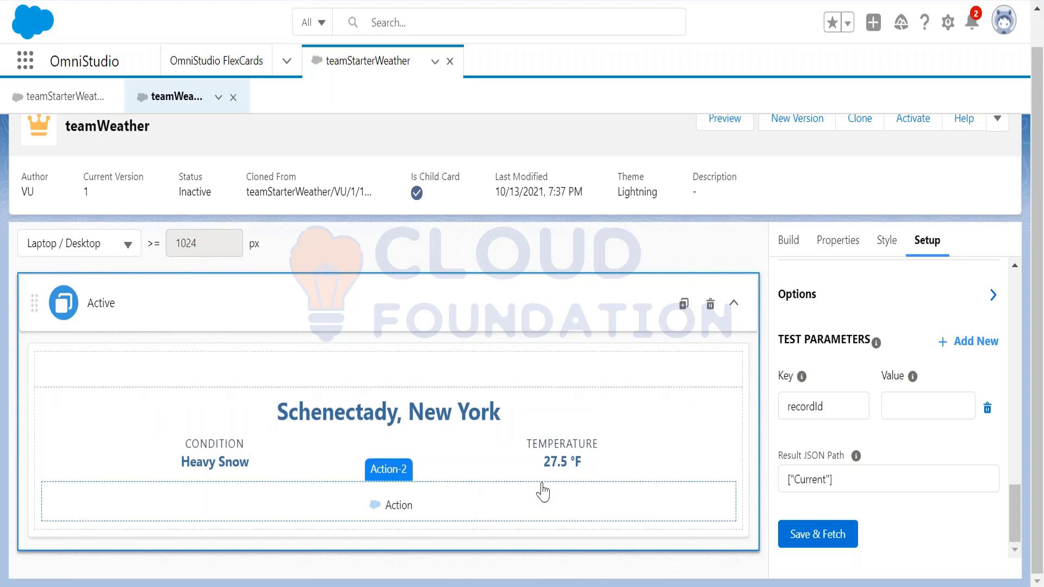
Add an Image element inside the Weather Image block above the city name on the card
{"action": "left_click", "coordinate": [471, 373]}
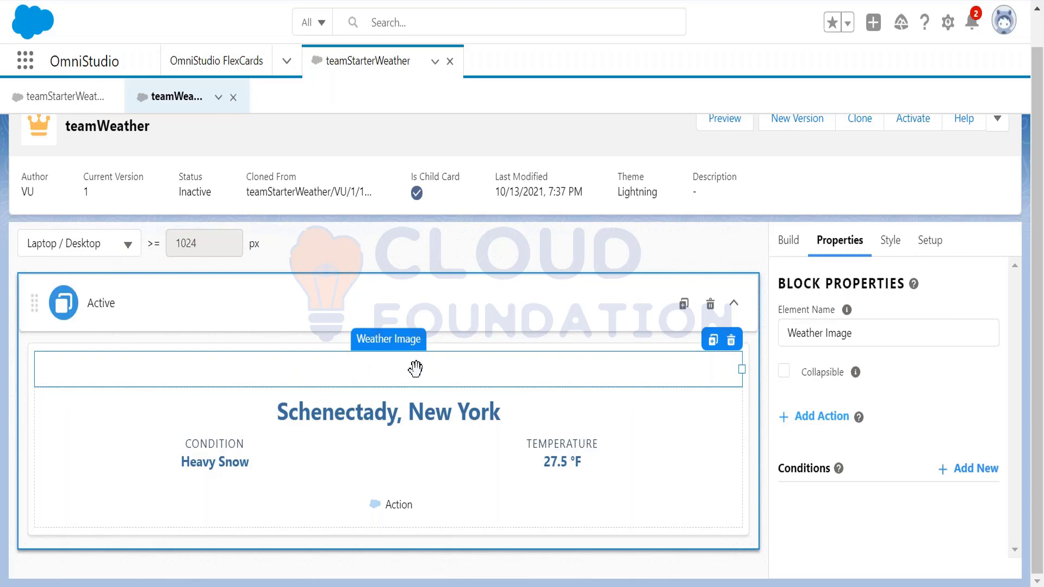
{"action": "left_click", "coordinate": [788, 243]}
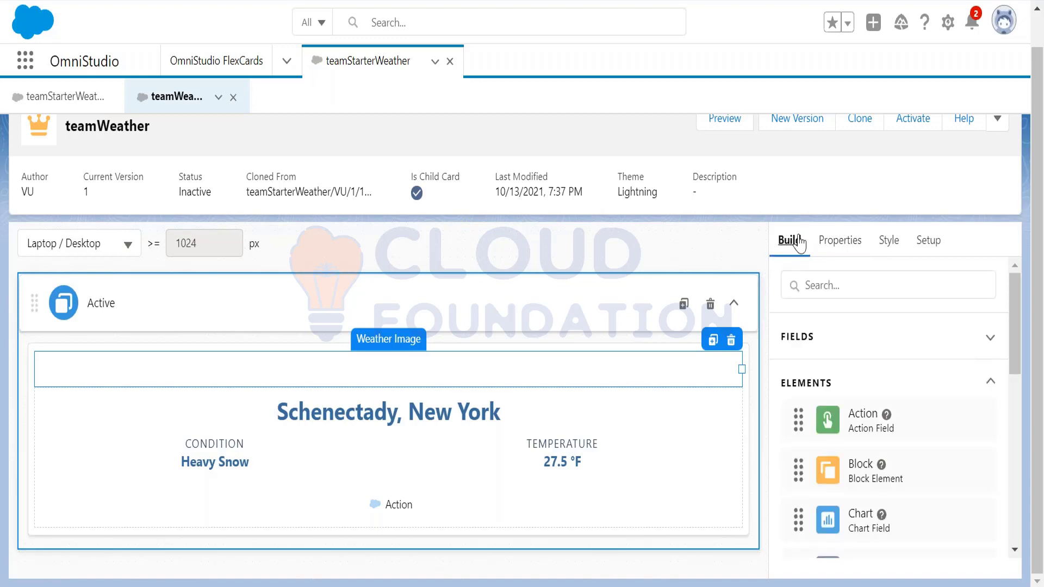
{"action": "left_click_drag", "start_coordinate": [1022, 320], "coordinate": [1012, 466]}
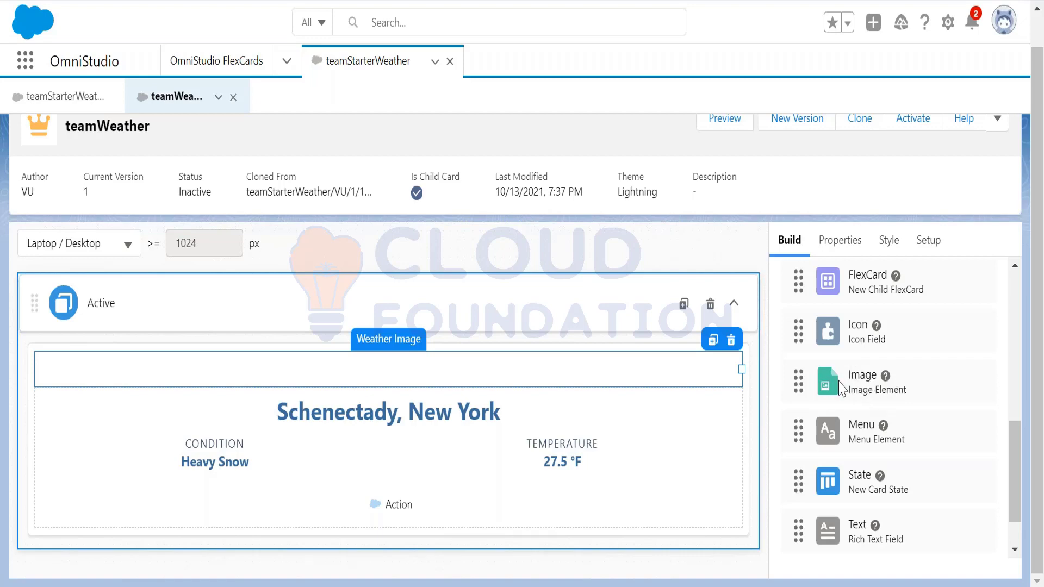
{"action": "mouse_move", "coordinate": [866, 390]}
{"action": "left_mouse_down"}
{"action": "mouse_move", "coordinate": [756, 374]}
{"action": "mouse_move", "coordinate": [589, 380]}
{"action": "mouse_move", "coordinate": [597, 389]}
{"action": "mouse_move", "coordinate": [607, 371]}
{"action": "left_mouse_up"}
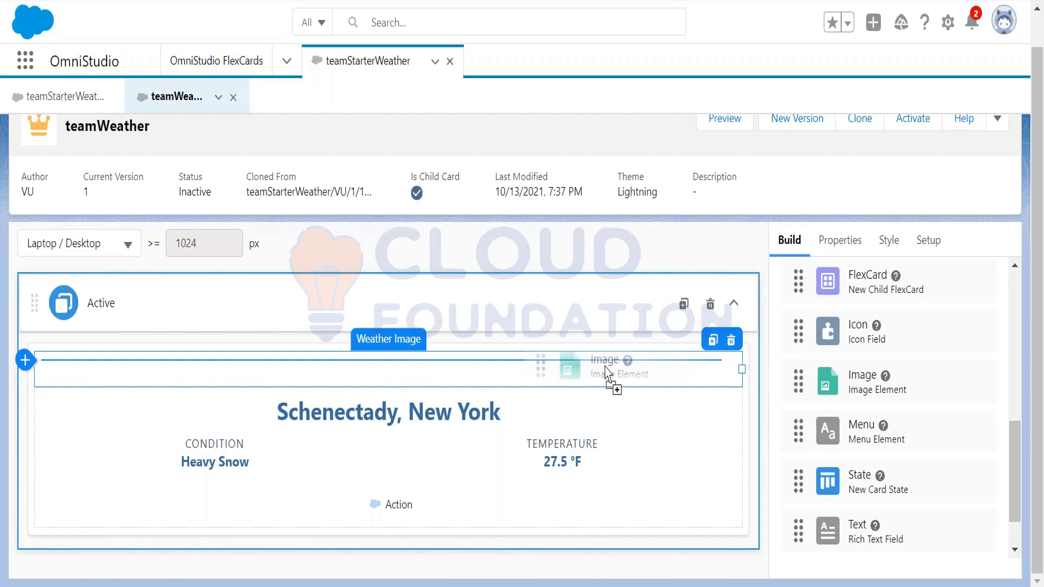
{"action": "left_click_drag", "start_coordinate": [608, 372], "coordinate": [608, 373]}
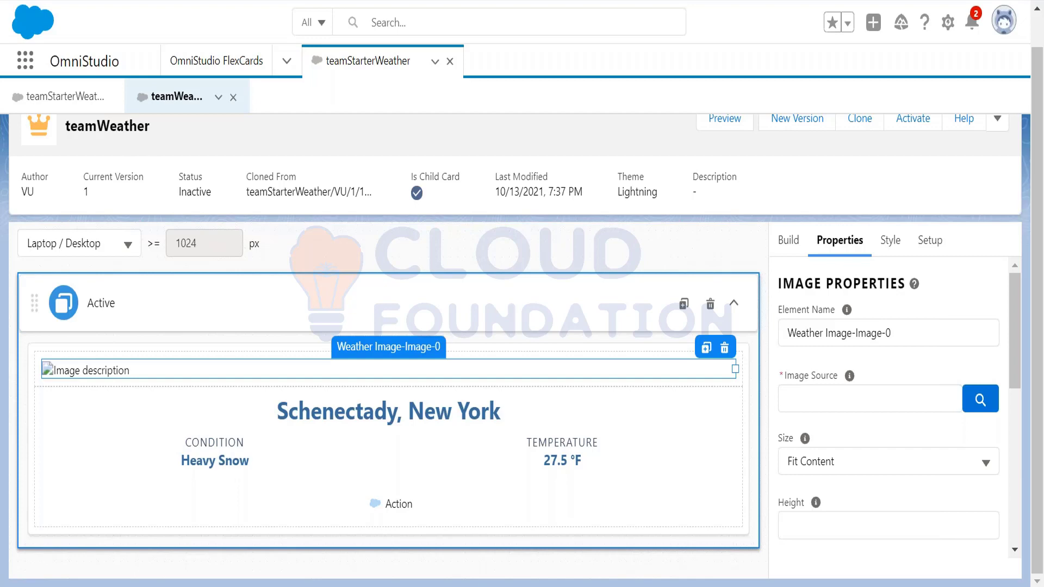
{"action": "left_click", "coordinate": [913, 397]}
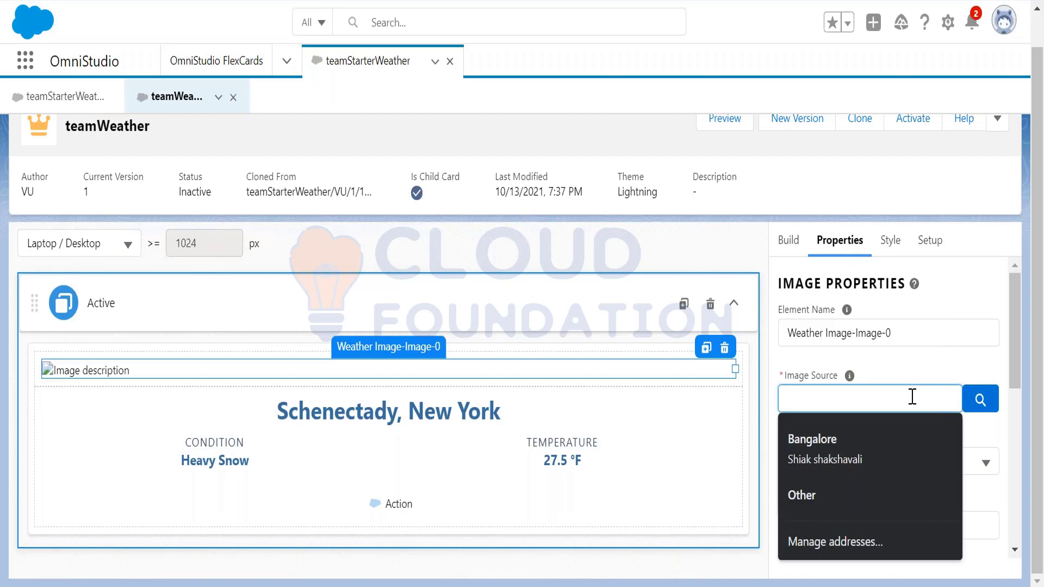
{"action": "left_click", "coordinate": [979, 399]}
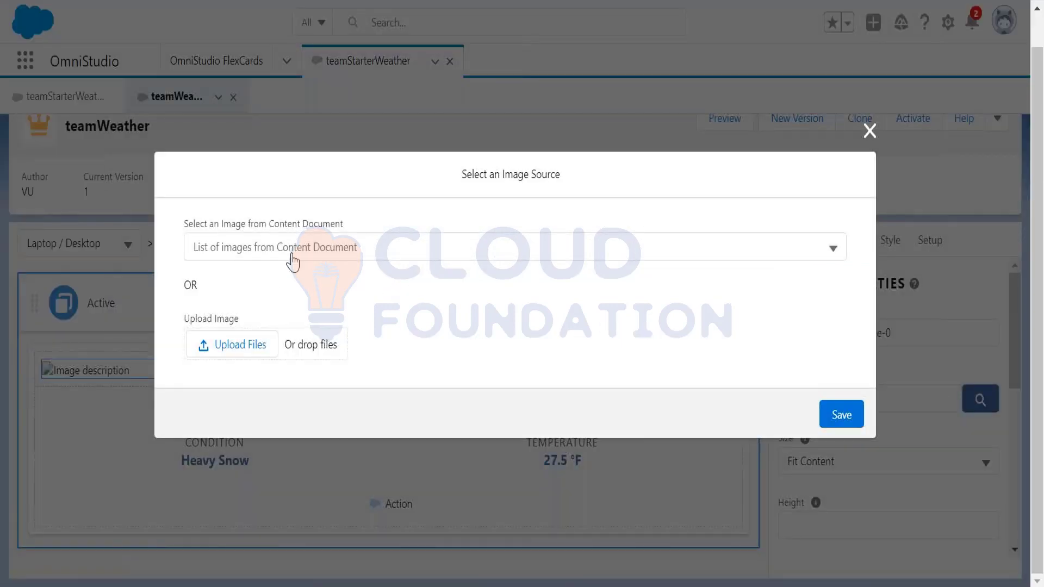
{"action": "left_click", "coordinate": [869, 131]}
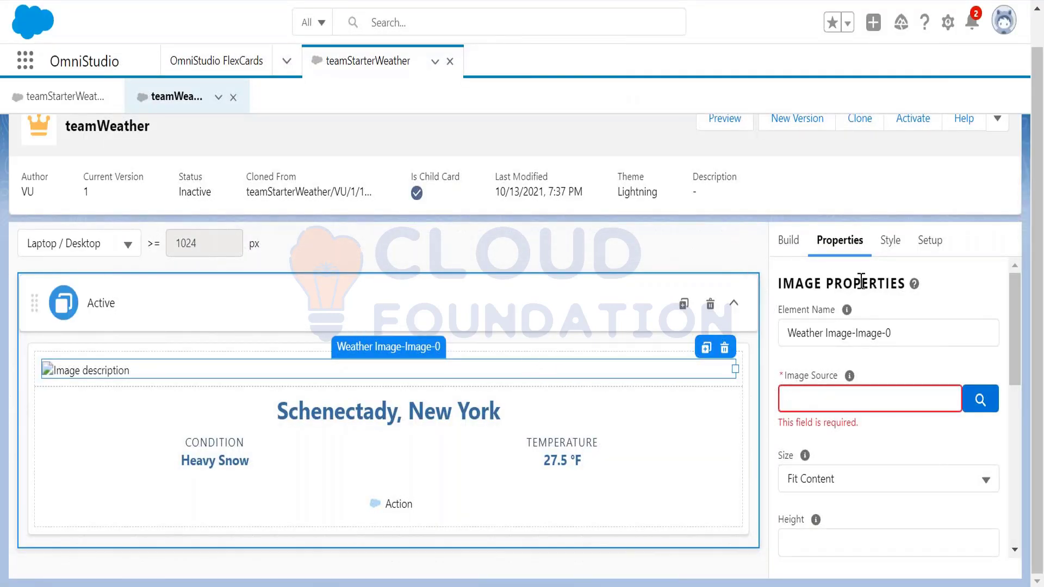
Set the new image element's source to the content document weatherbannerActive (Version:1) and save the selection
{"action": "left_click", "coordinate": [986, 402]}
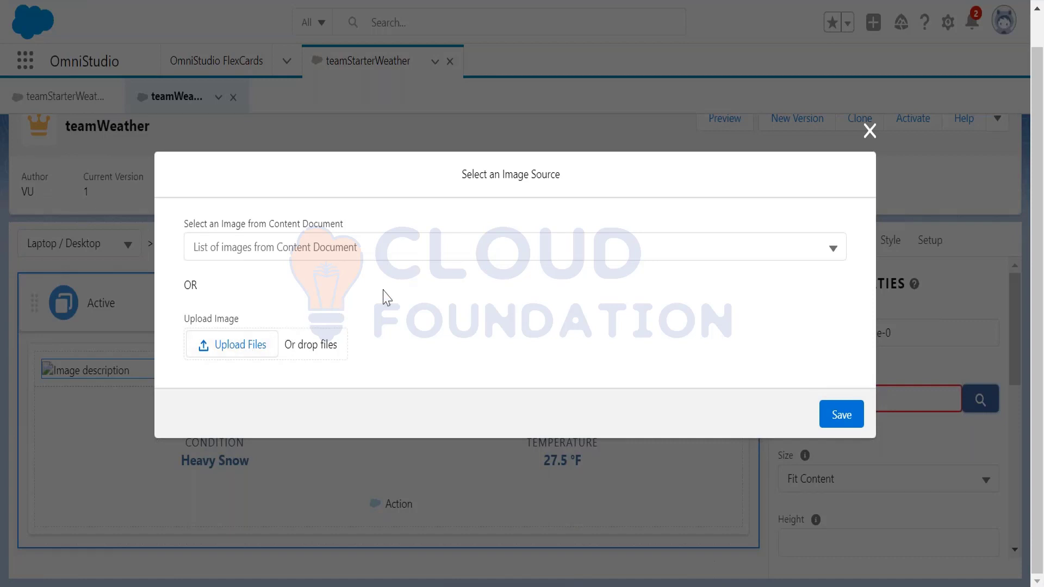
{"action": "left_click", "coordinate": [480, 258]}
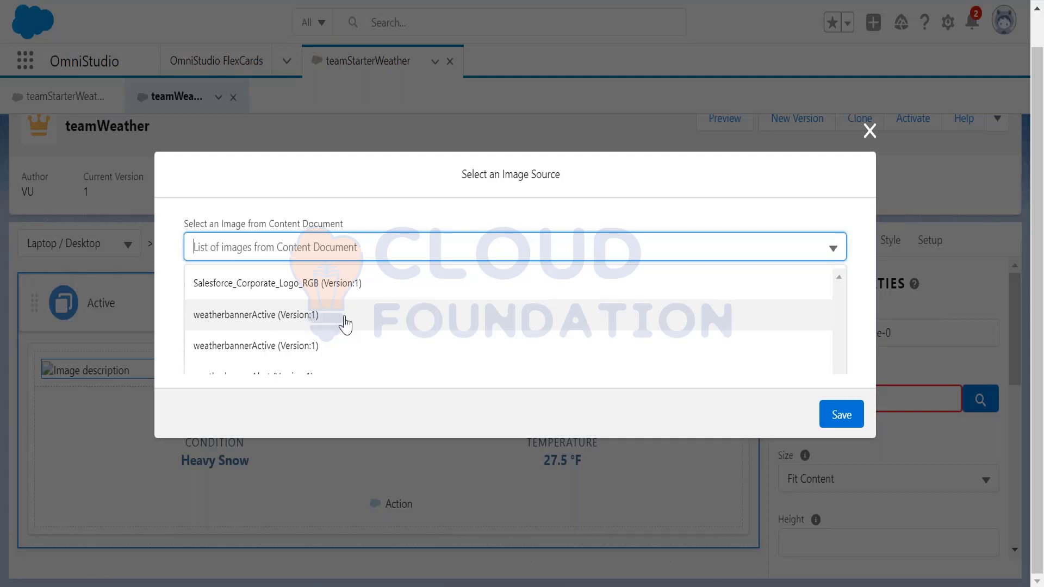
{"action": "left_click", "coordinate": [288, 321]}
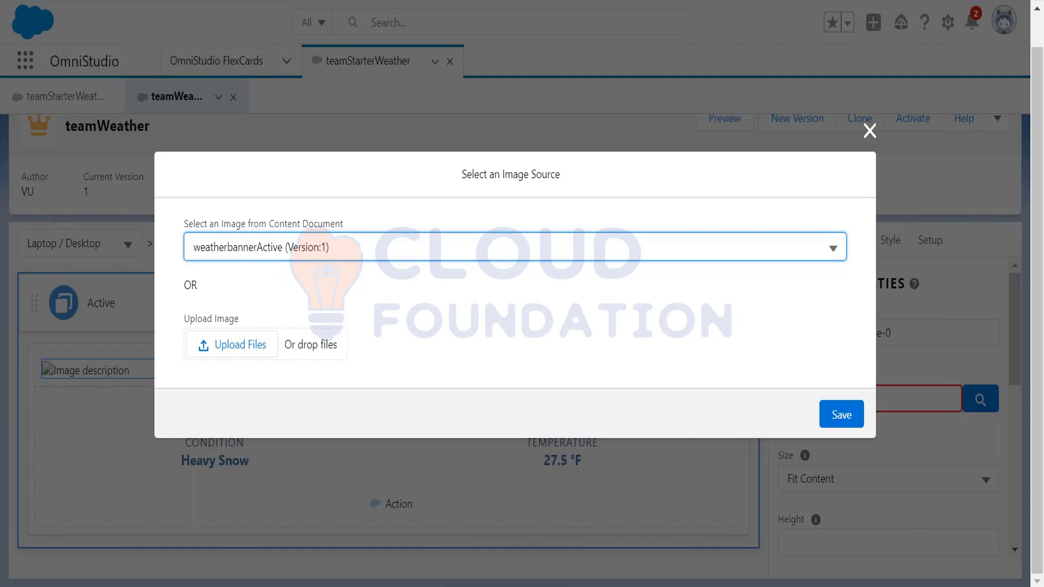
{"action": "left_click", "coordinate": [841, 416]}
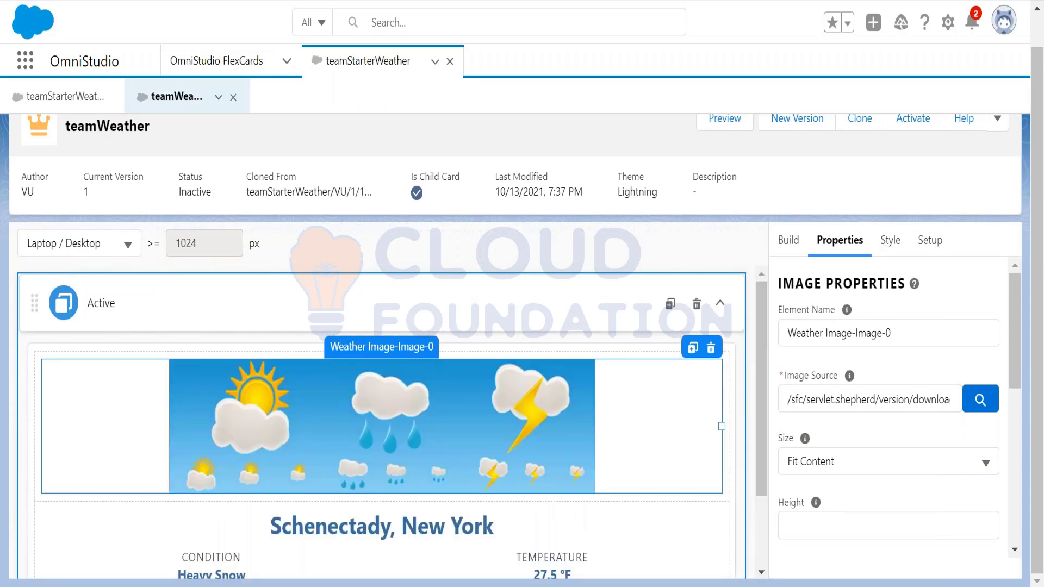
Try the Small, Fit Content, Large and X Large sizes on the weather banner image
{"action": "left_click_drag", "start_coordinate": [760, 376], "coordinate": [759, 447]}
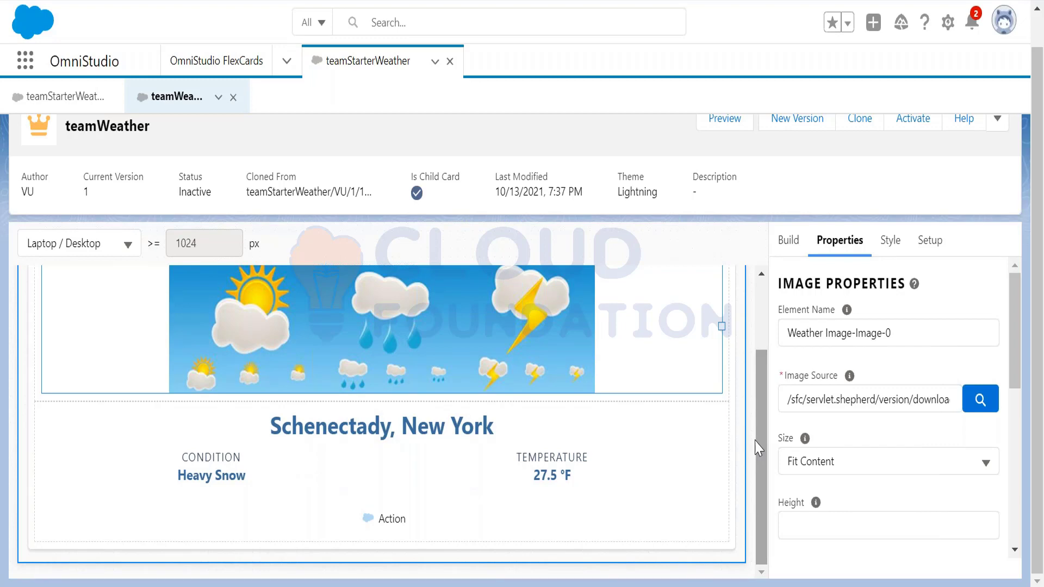
{"action": "left_click", "coordinate": [816, 461]}
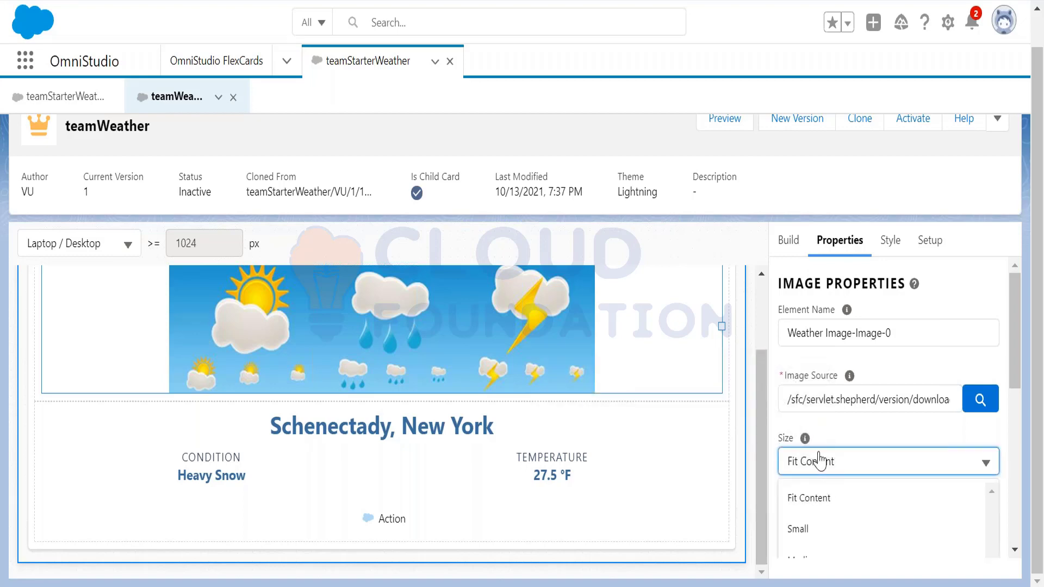
{"action": "left_click", "coordinate": [819, 529]}
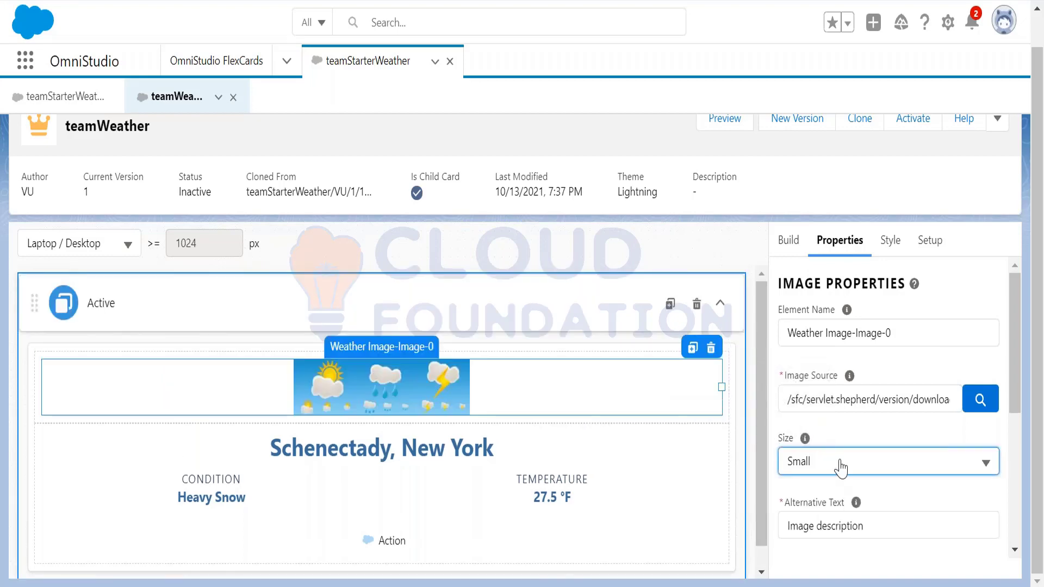
{"action": "left_click", "coordinate": [839, 465]}
{"action": "left_click", "coordinate": [832, 497]}
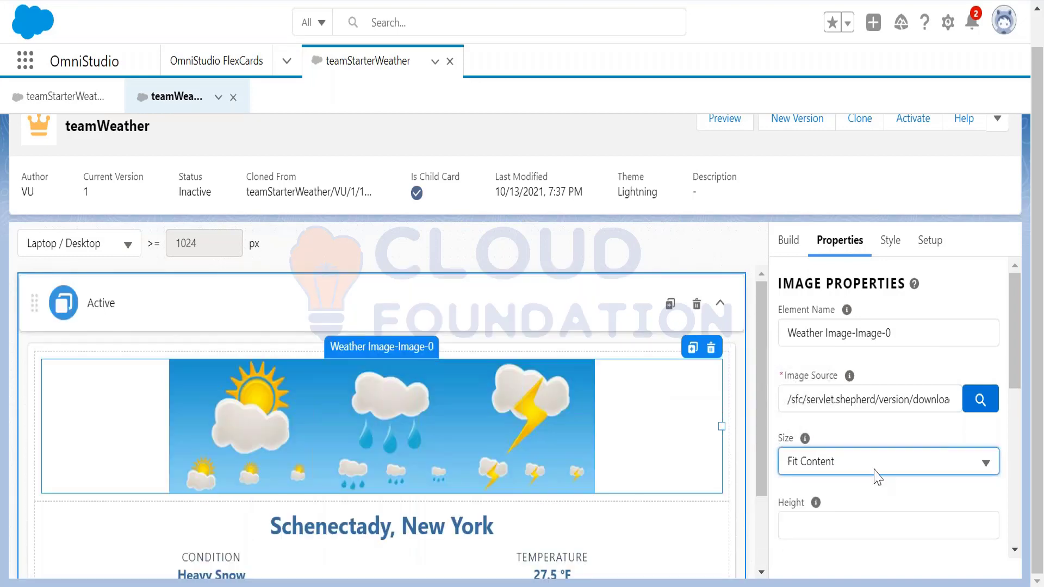
{"action": "scroll", "coordinate": [1011, 337], "scroll_direction": "down", "scroll_amount": 4}
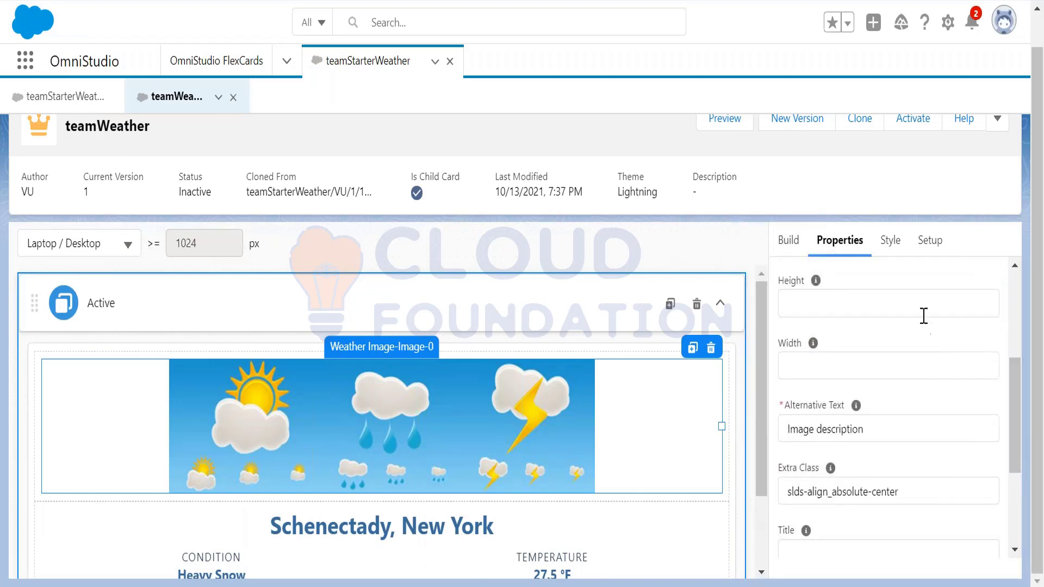
{"action": "scroll", "coordinate": [1017, 413], "scroll_direction": "up", "scroll_amount": 3}
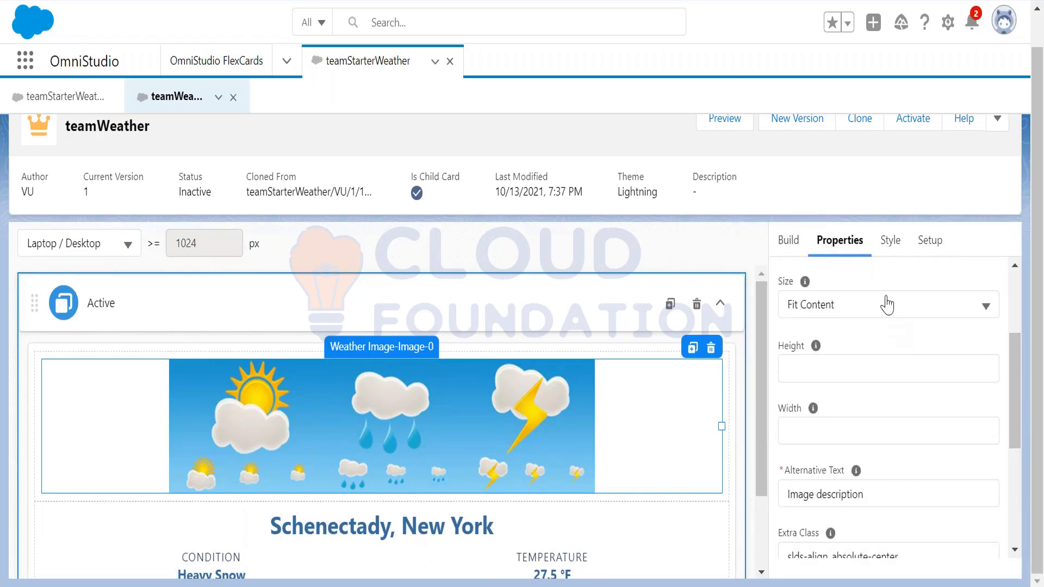
{"action": "left_click", "coordinate": [886, 306]}
{"action": "left_click", "coordinate": [844, 434]}
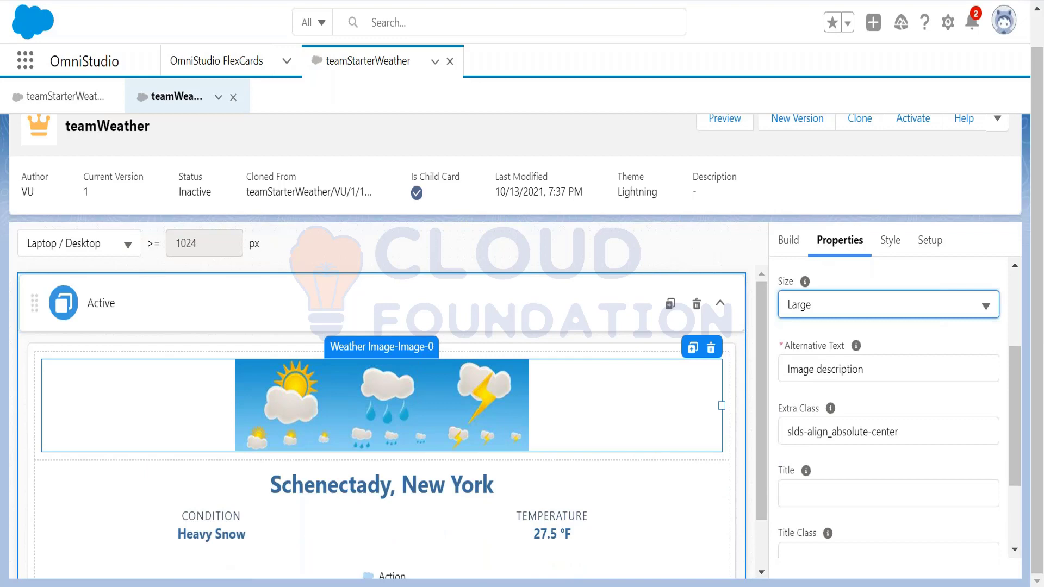
{"action": "left_click", "coordinate": [846, 305]}
{"action": "left_click", "coordinate": [833, 464]}
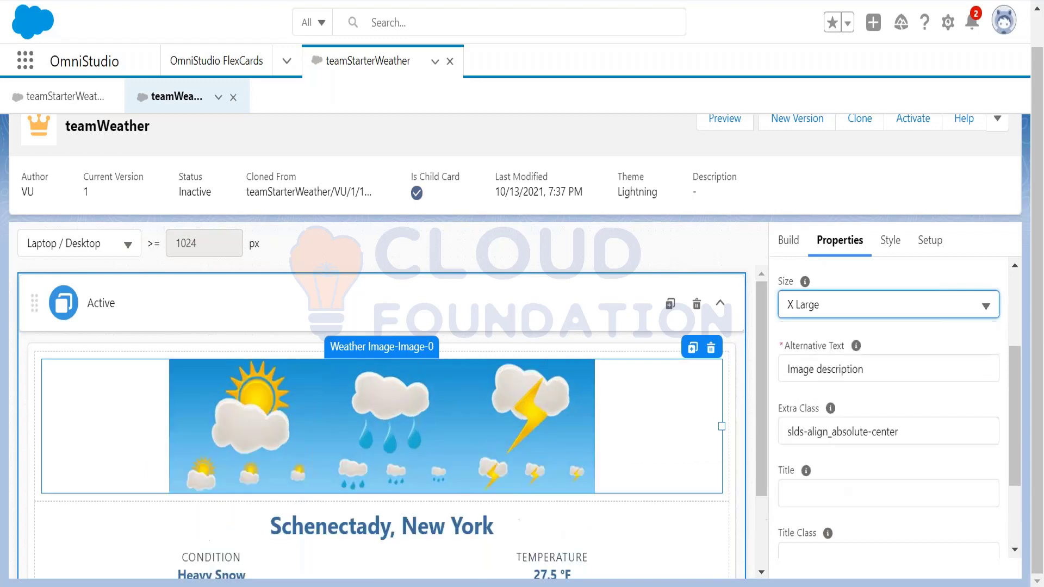
Compare Fit Content once more and set the weather banner image's size to Large
{"action": "left_click", "coordinate": [830, 304]}
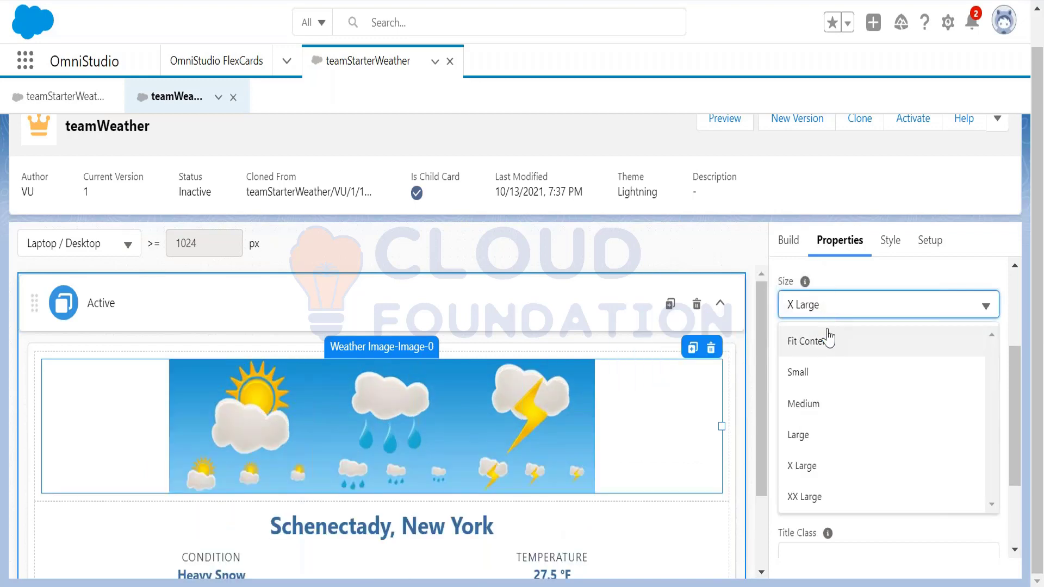
{"action": "left_click", "coordinate": [828, 340]}
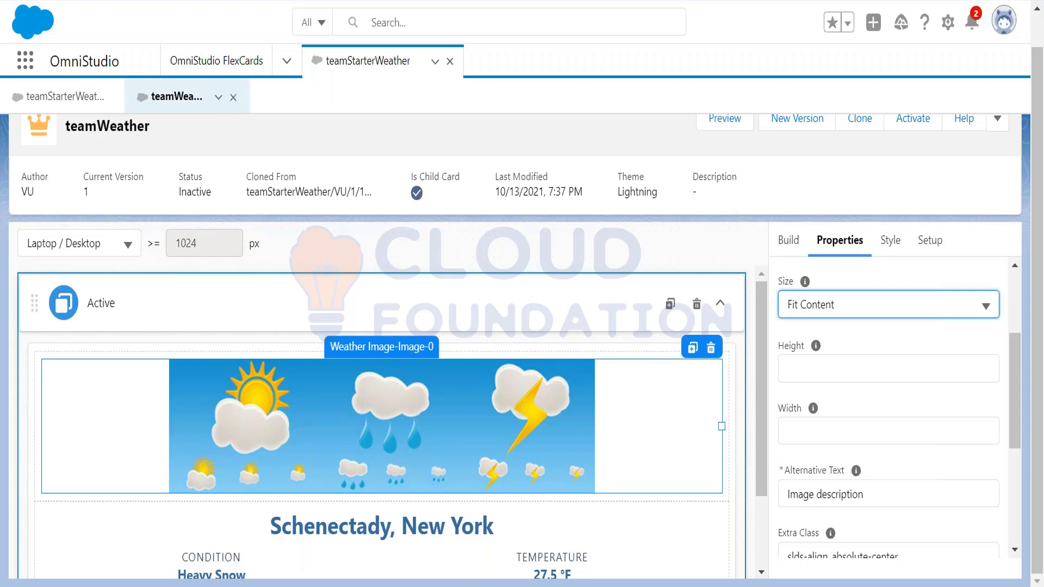
{"action": "left_click", "coordinate": [832, 310]}
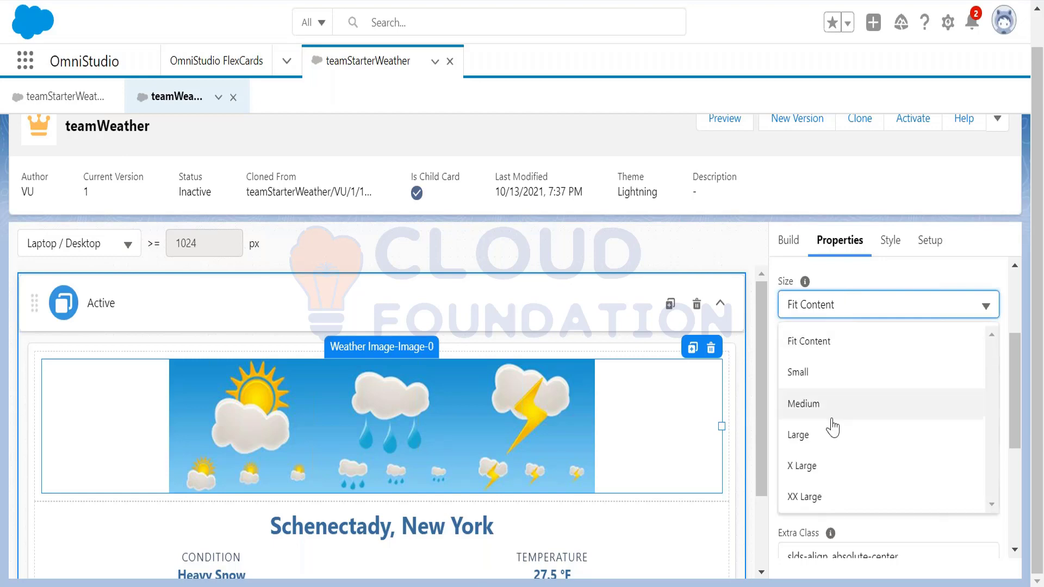
{"action": "left_click", "coordinate": [798, 434]}
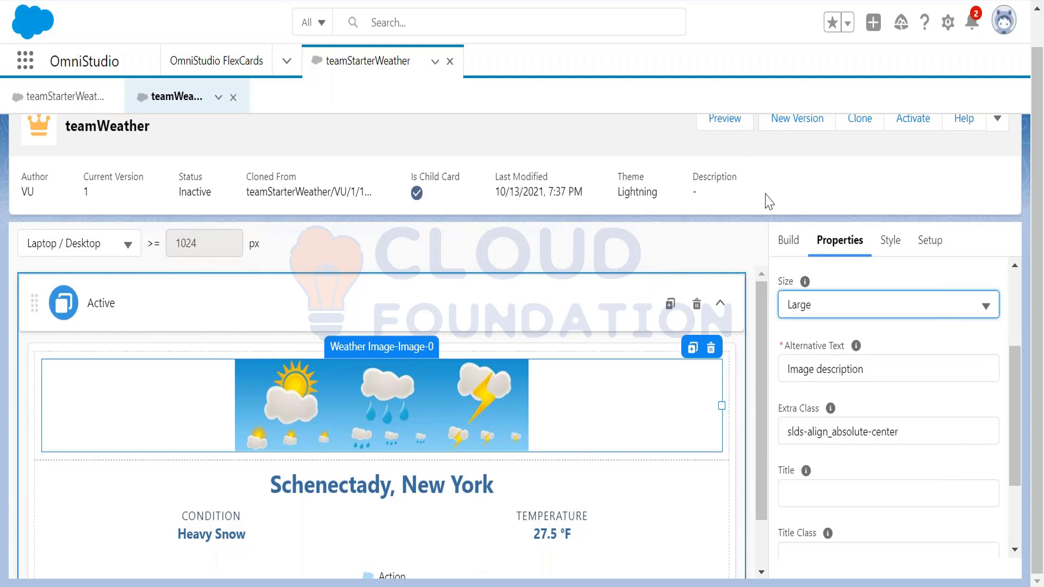
Preview the whole teamWeather card in desktop view, including its Action link, and return to the card design
{"action": "left_click", "coordinate": [724, 120]}
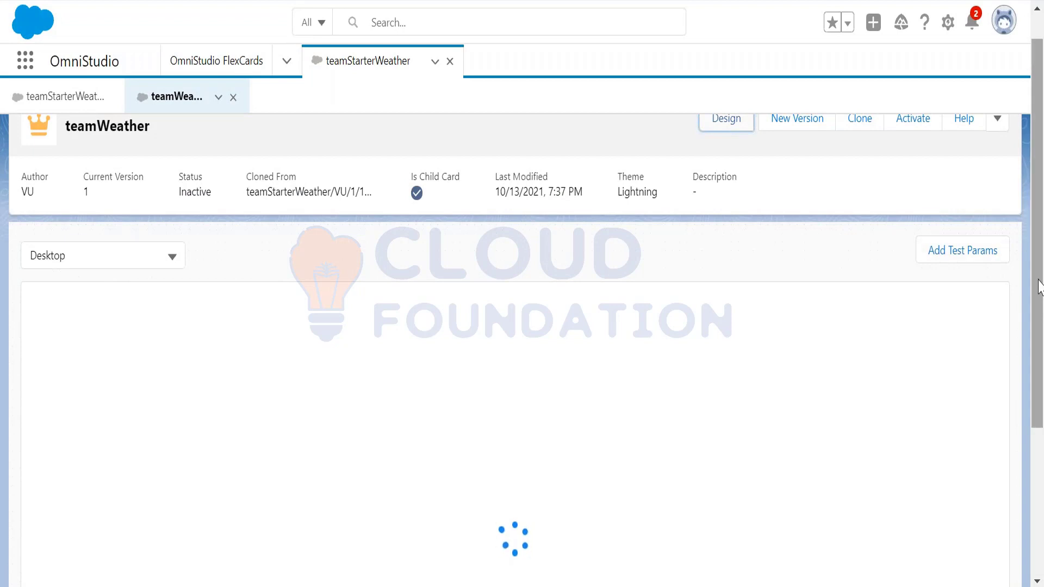
{"action": "left_click_drag", "start_coordinate": [1039, 287], "coordinate": [1041, 446]}
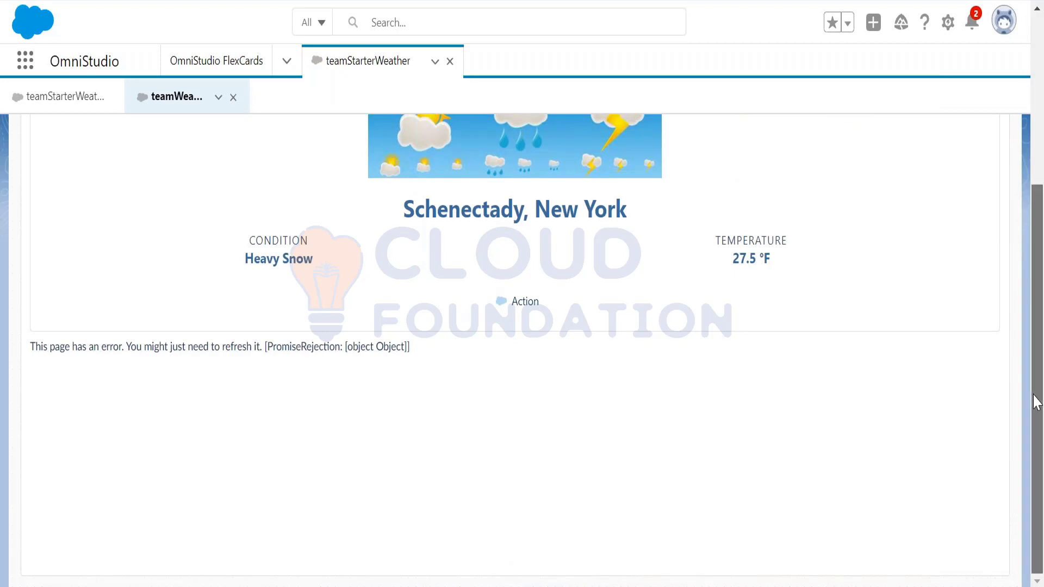
{"action": "left_click_drag", "start_coordinate": [1037, 401], "coordinate": [1036, 346]}
{"action": "scroll", "coordinate": [1037, 332], "scroll_direction": "up", "scroll_amount": 2}
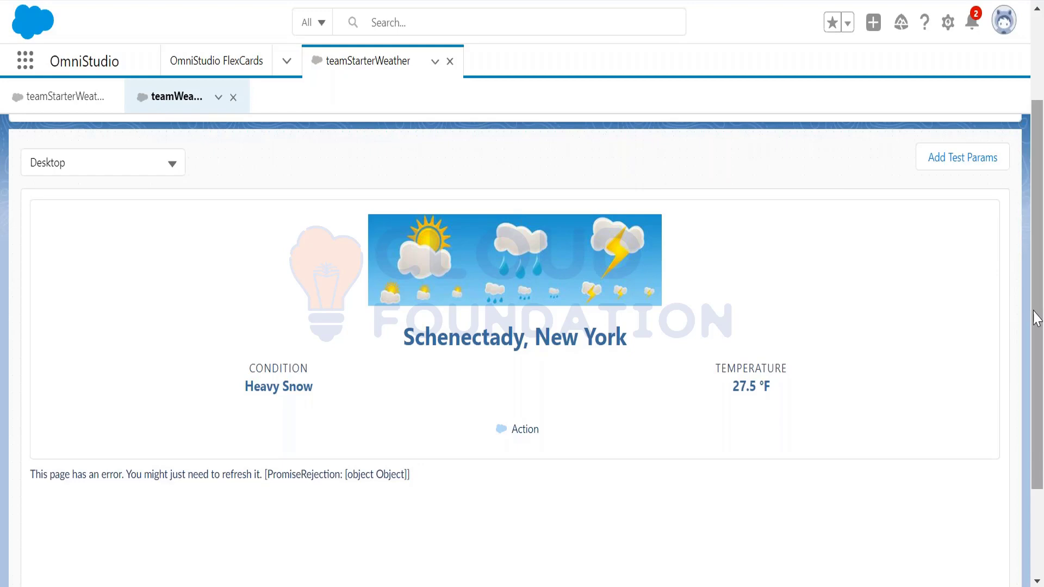
{"action": "left_click_drag", "start_coordinate": [1036, 319], "coordinate": [1040, 340]}
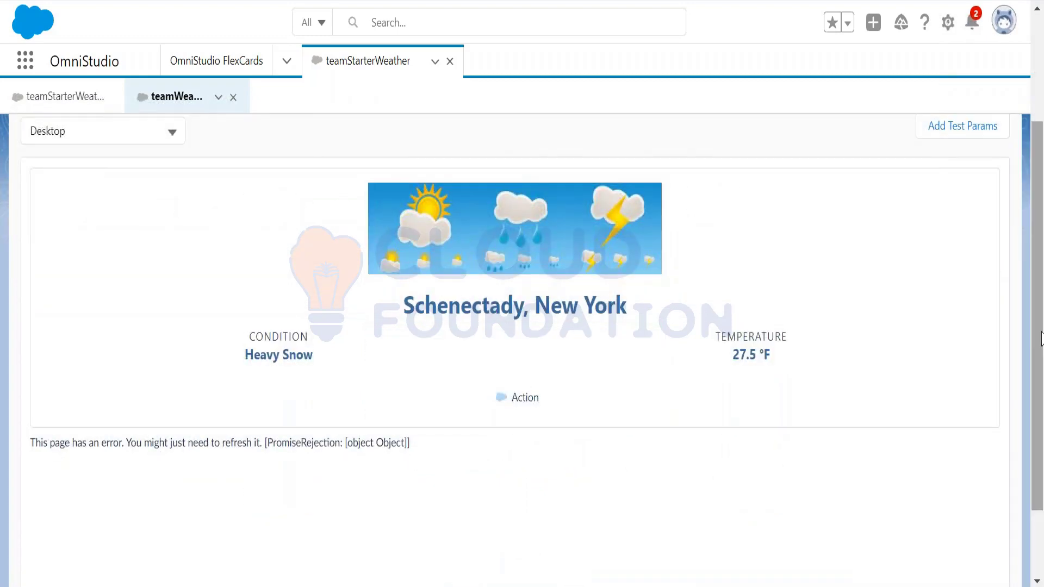
{"action": "left_click", "coordinate": [525, 399]}
{"action": "left_click_drag", "start_coordinate": [1032, 232], "coordinate": [1002, 147]}
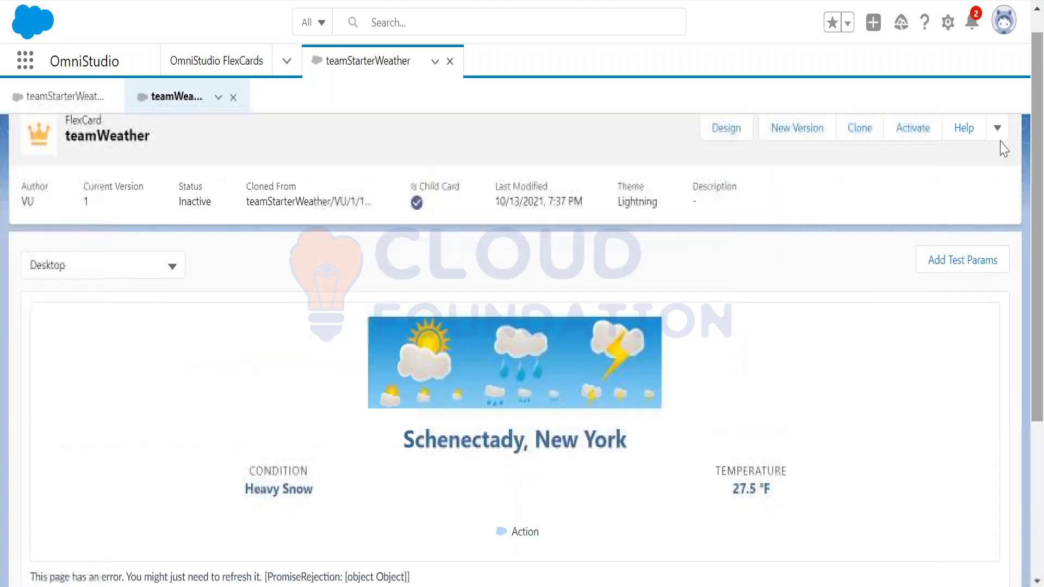
{"action": "left_click", "coordinate": [729, 140]}
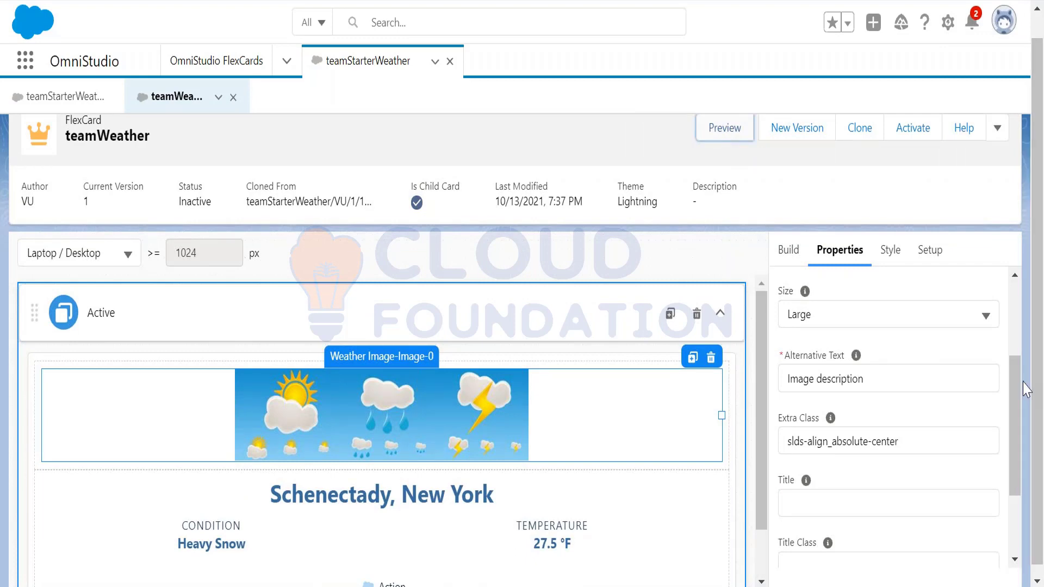
Set the action type of the Action element below the weather fields to Flyout, with Child Card as its flyout type
{"action": "scroll", "coordinate": [842, 416], "scroll_direction": "down", "scroll_amount": 2}
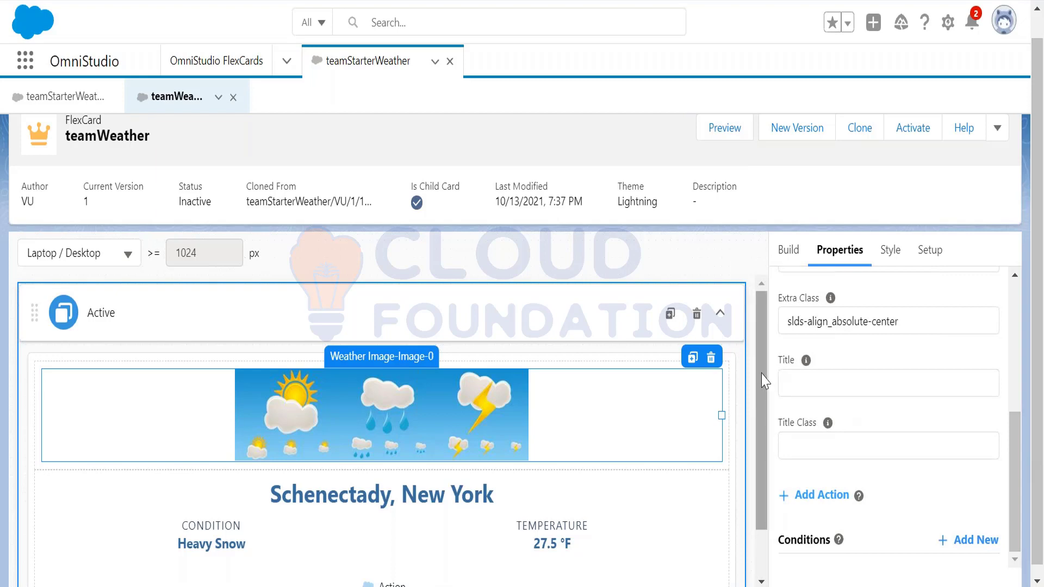
{"action": "scroll", "coordinate": [601, 541], "scroll_direction": "down", "scroll_amount": 1}
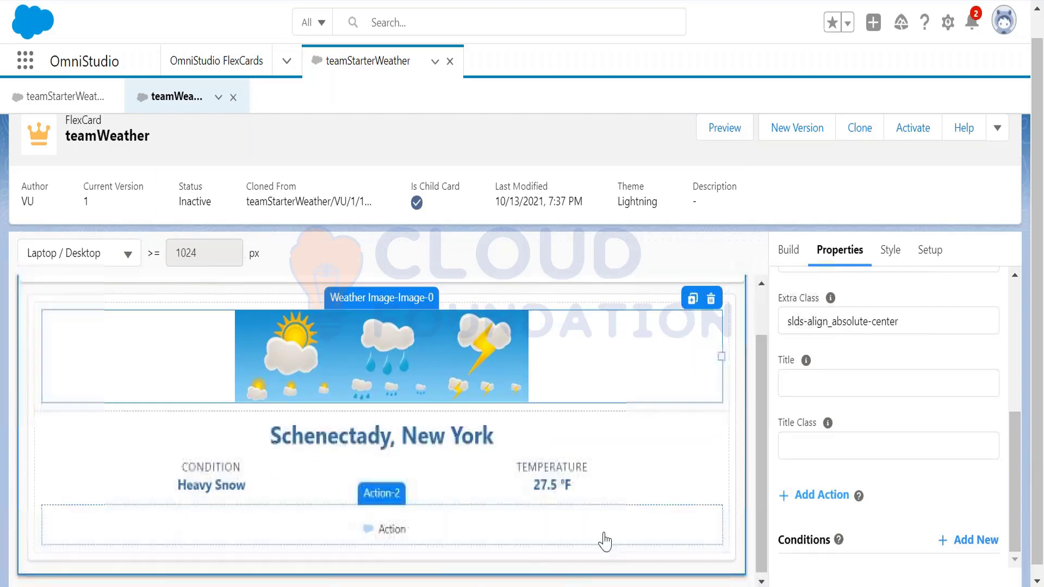
{"action": "left_click", "coordinate": [408, 532]}
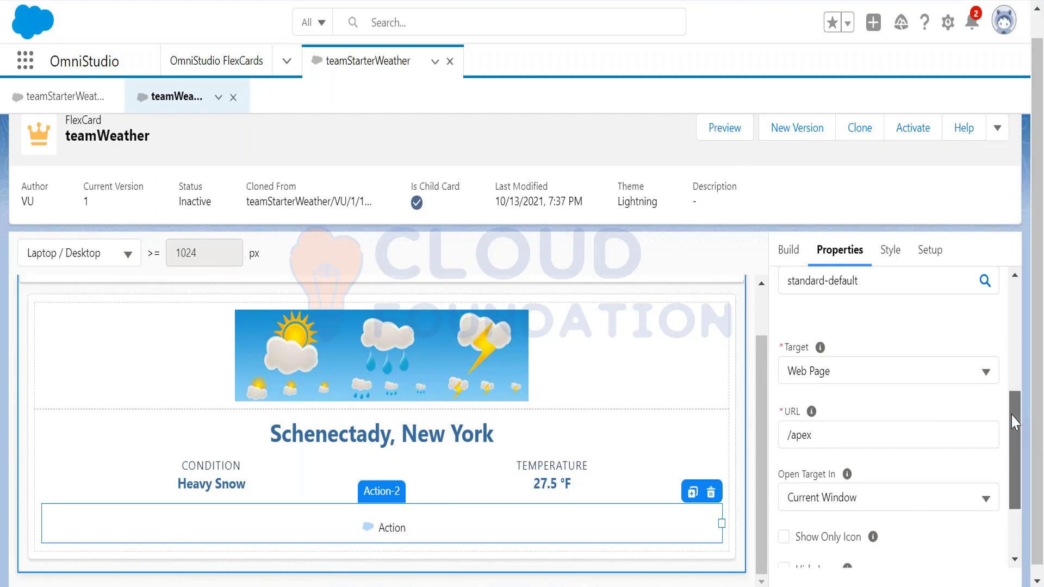
{"action": "left_click_drag", "start_coordinate": [1012, 416], "coordinate": [1010, 315]}
{"action": "left_click", "coordinate": [886, 400]}
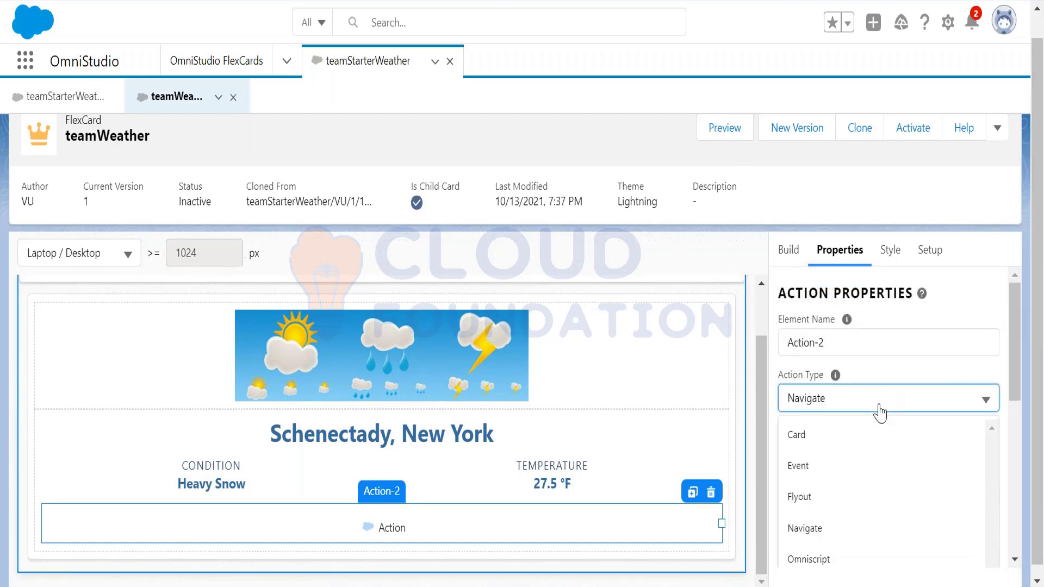
{"action": "left_click", "coordinate": [845, 497]}
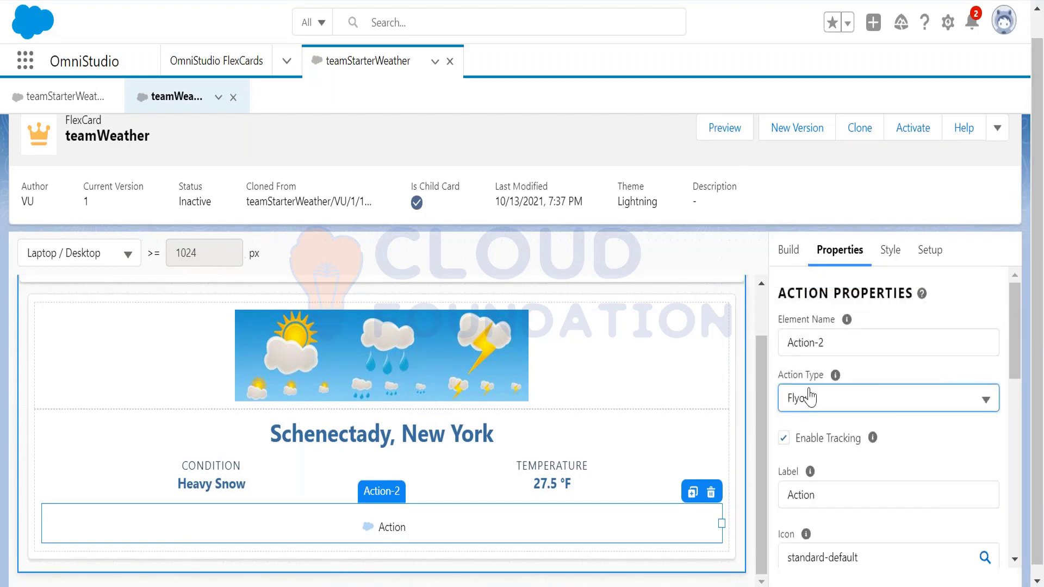
{"action": "left_click_drag", "start_coordinate": [1010, 328], "coordinate": [1016, 424]}
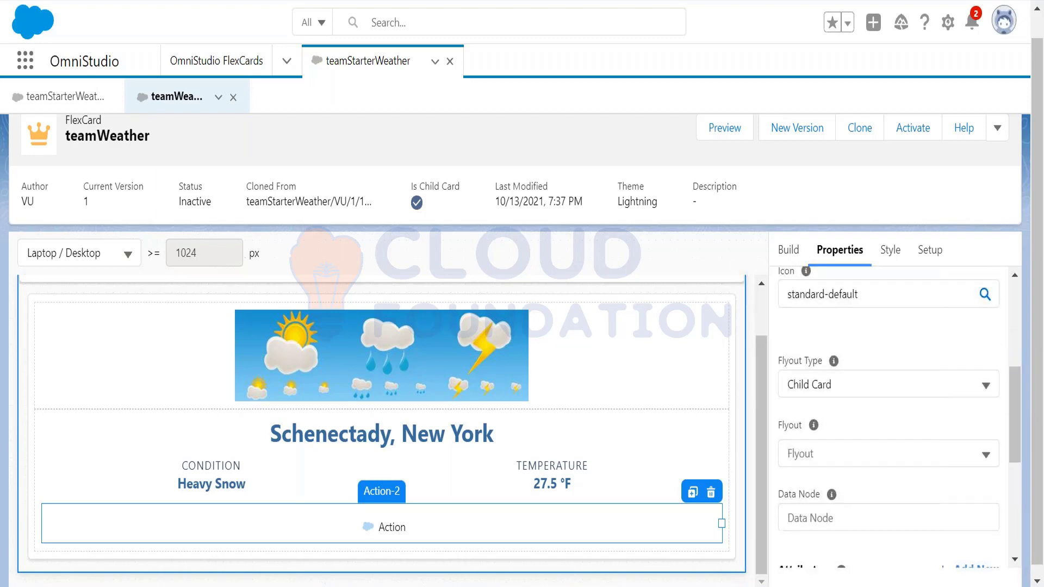
{"action": "left_click", "coordinate": [932, 396]}
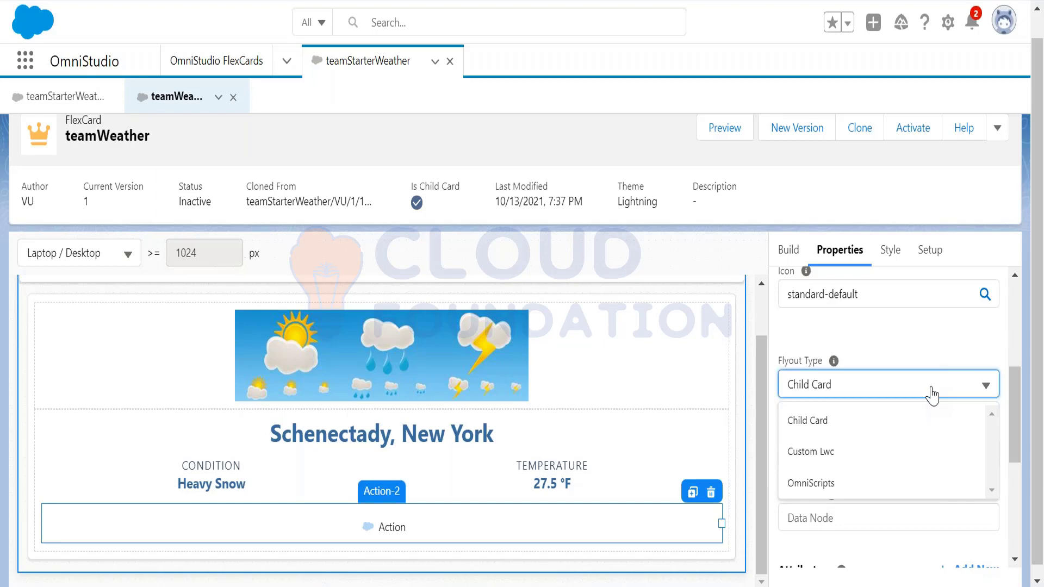
{"action": "left_click", "coordinate": [902, 420]}
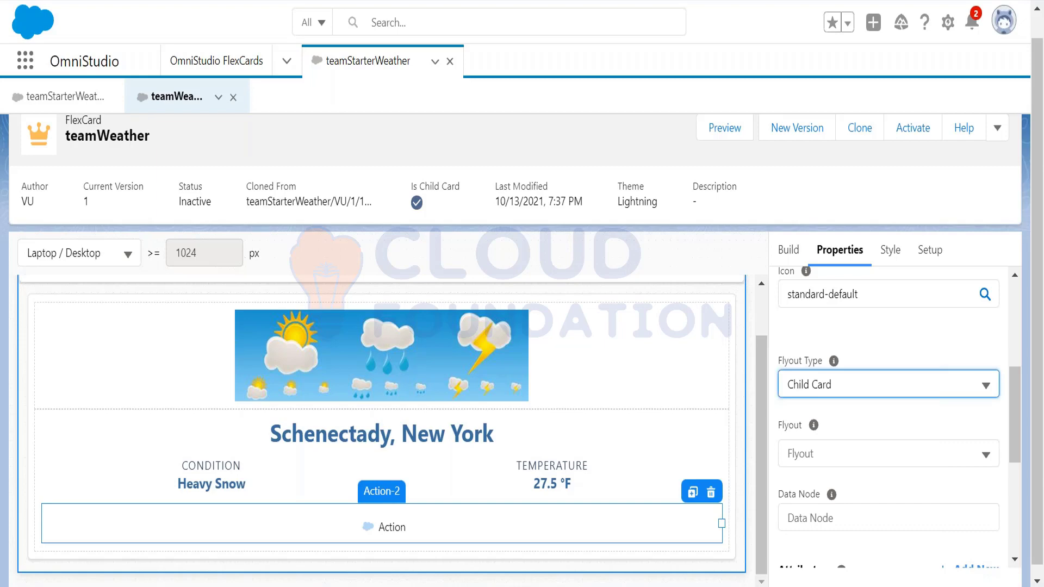
Switch to Paint and draw a black line connecting the Weather card sketch to the empty box above Case Card
{"action": "key", "text": "alt+Tab"}
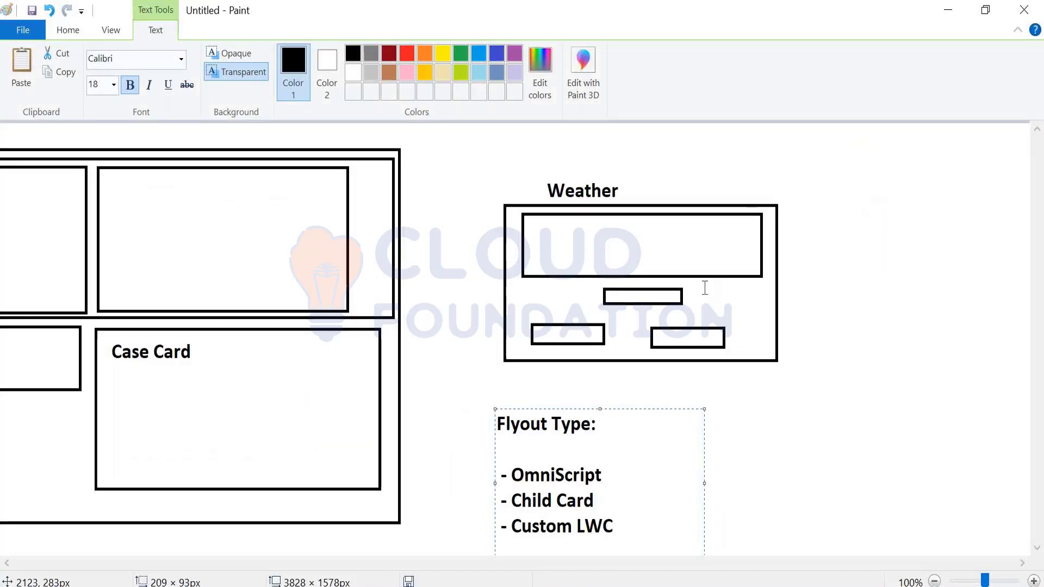
{"action": "left_click", "coordinate": [698, 187]}
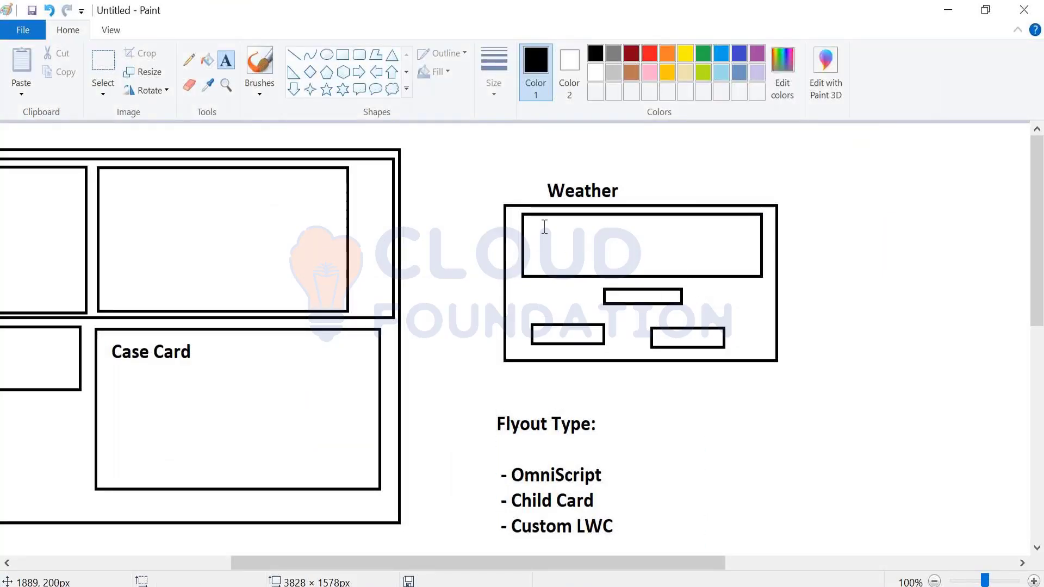
{"action": "left_click", "coordinate": [293, 55]}
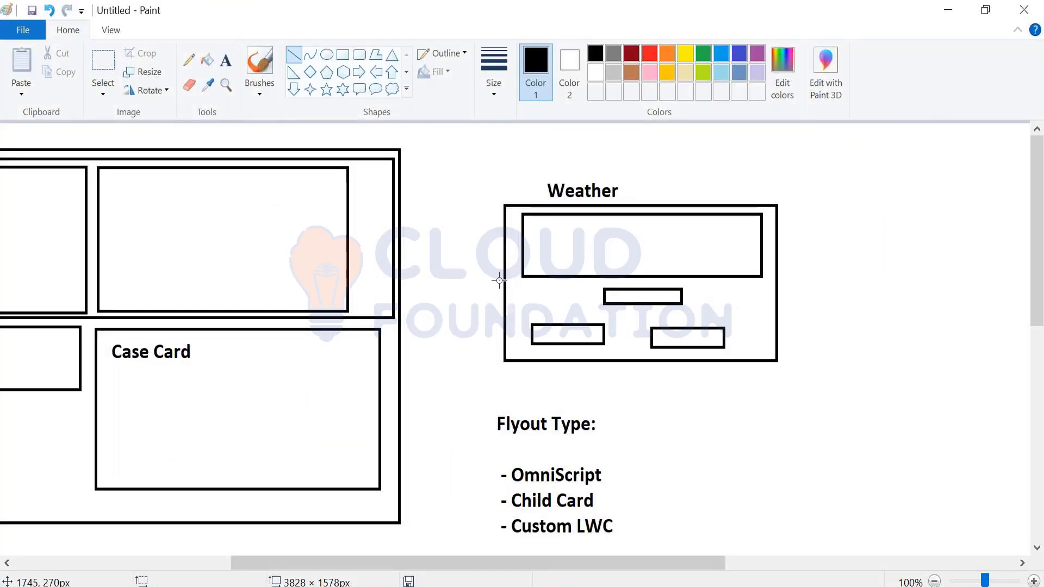
{"action": "mouse_move", "coordinate": [511, 282]}
{"action": "left_mouse_down"}
{"action": "mouse_move", "coordinate": [339, 244]}
{"action": "mouse_move", "coordinate": [348, 247]}
{"action": "left_mouse_up"}
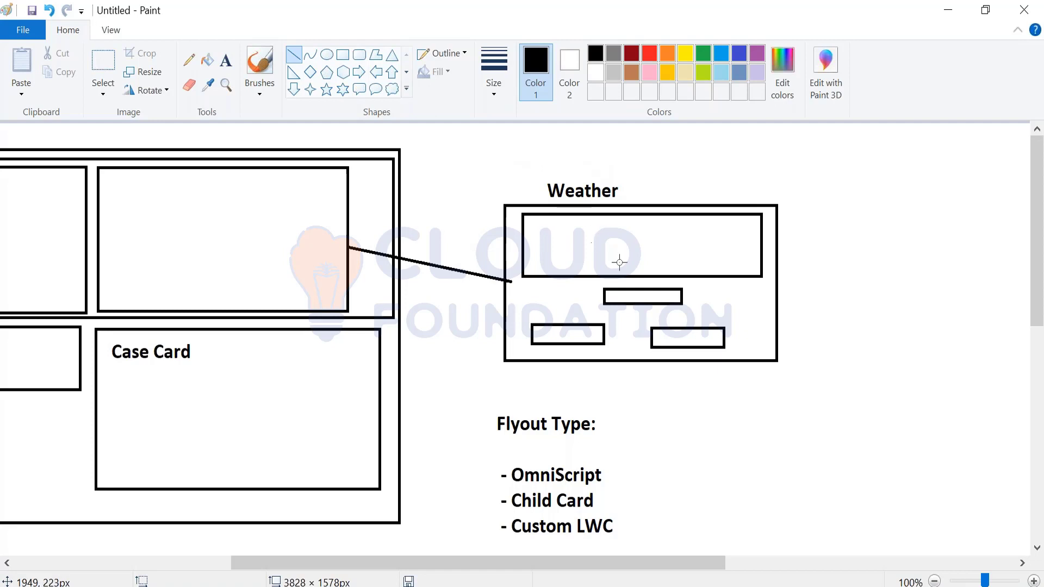
Fill the lower-right small box of the Weather sketch with red and draw a red line from it to beyond the card's right edge
{"action": "left_click", "coordinate": [650, 53]}
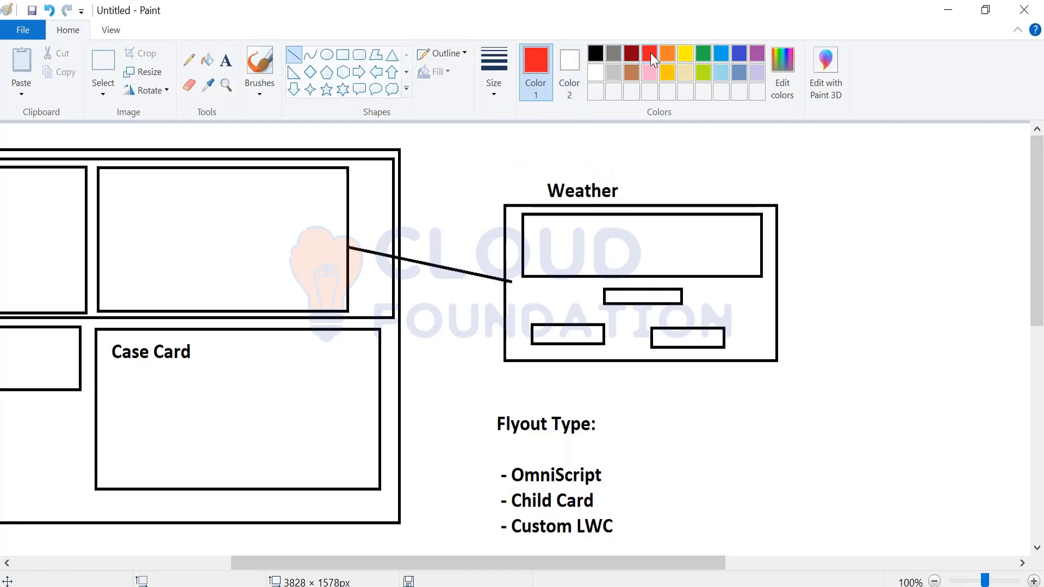
{"action": "left_click", "coordinate": [207, 60]}
{"action": "left_click", "coordinate": [686, 337]}
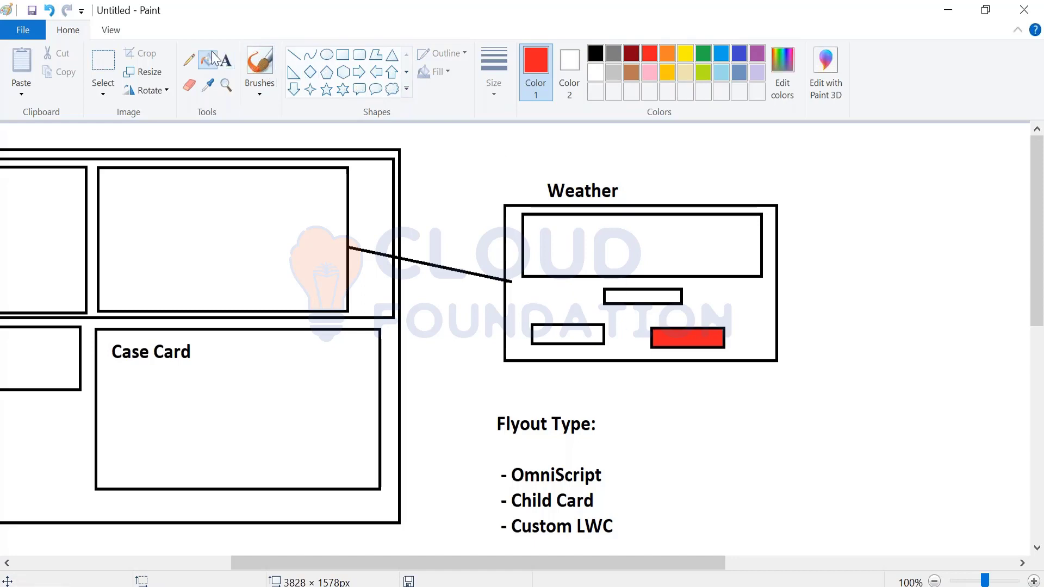
{"action": "left_click", "coordinate": [287, 54]}
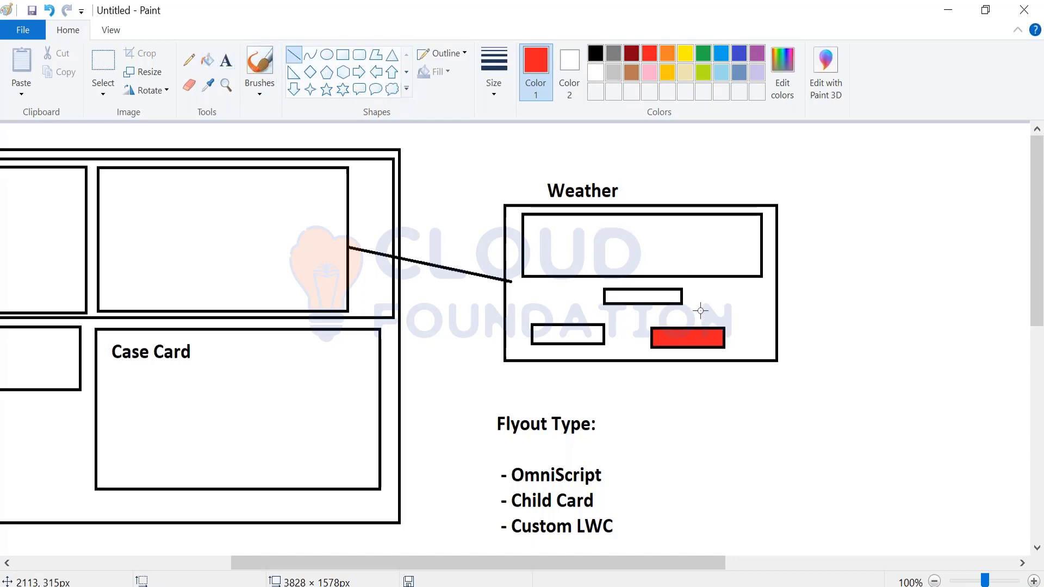
{"action": "left_click_drag", "start_coordinate": [723, 344], "coordinate": [844, 345]}
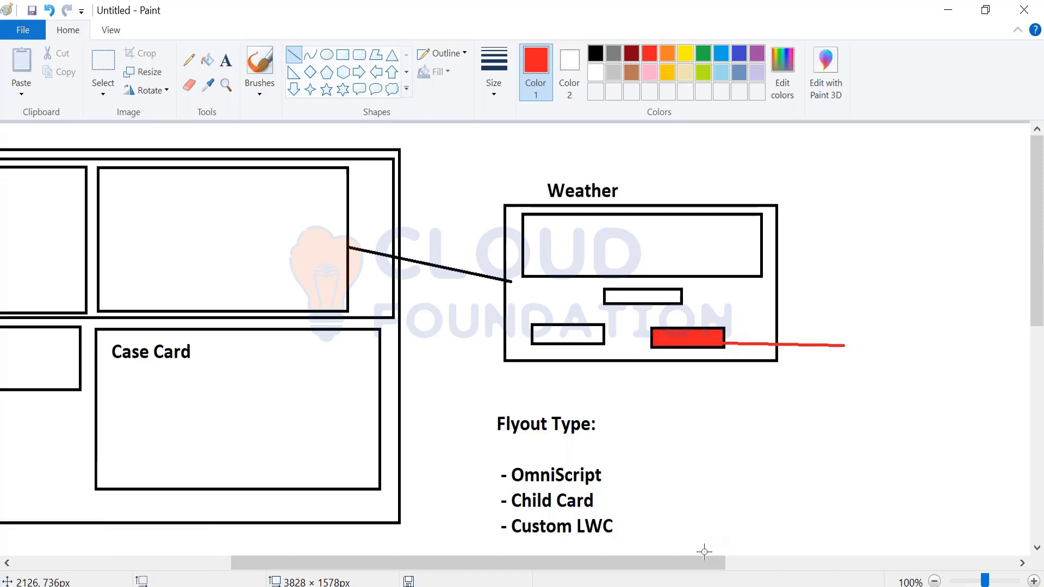
{"action": "left_click_drag", "start_coordinate": [689, 563], "coordinate": [818, 563]}
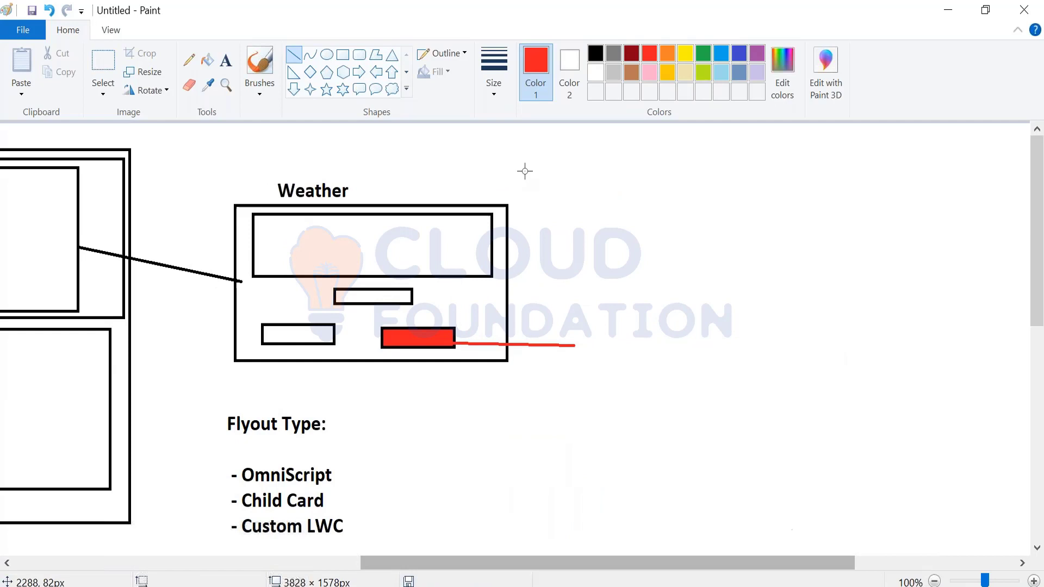
Draw an empty red rectangle at the outer end of the red line beside the Weather card sketch
{"action": "left_click", "coordinate": [342, 56]}
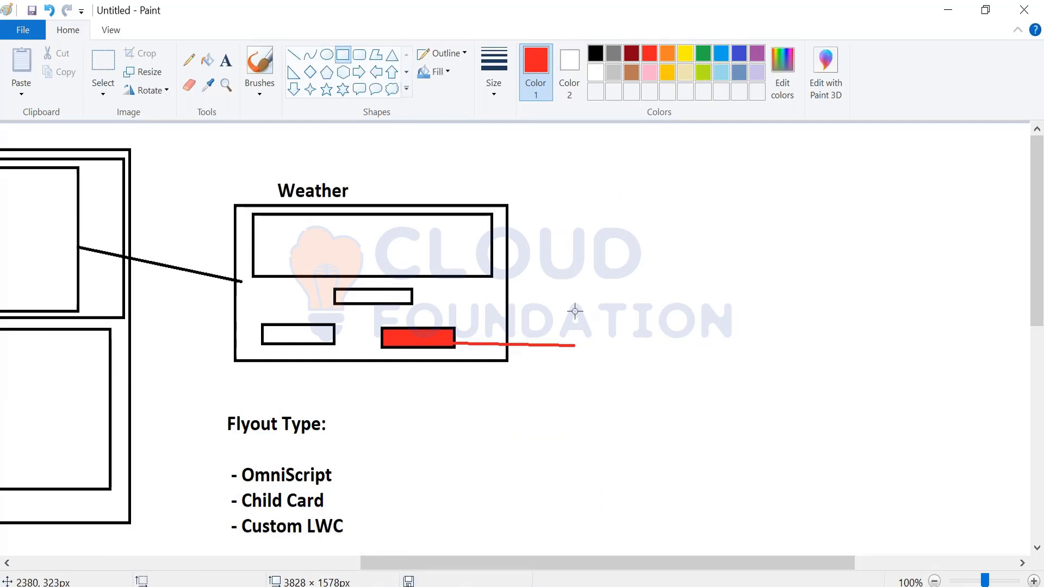
{"action": "mouse_move", "coordinate": [574, 311]}
{"action": "left_mouse_down"}
{"action": "mouse_move", "coordinate": [651, 375]}
{"action": "mouse_move", "coordinate": [799, 427]}
{"action": "left_mouse_up"}
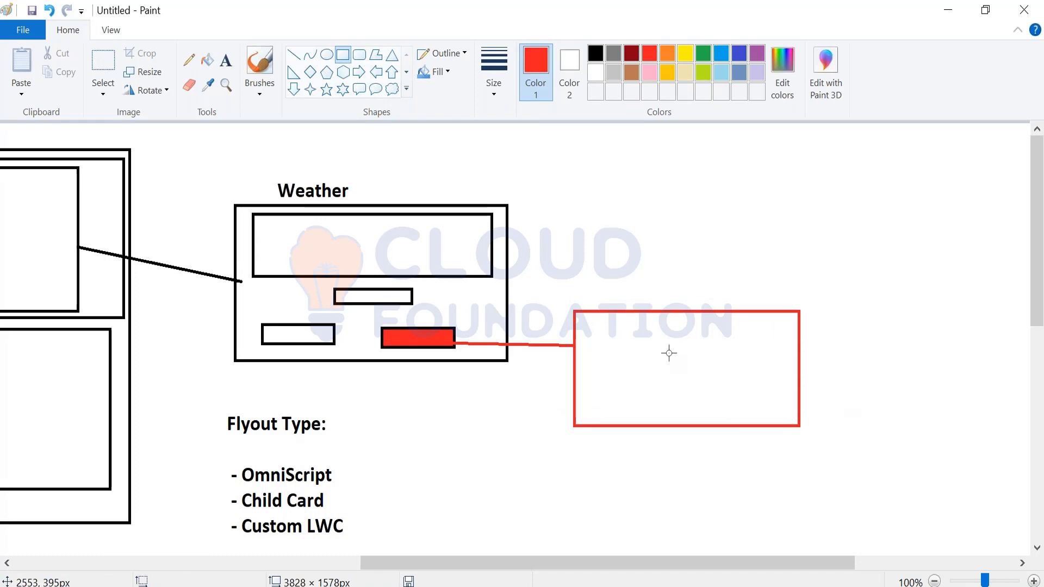
{"action": "left_click", "coordinate": [227, 61]}
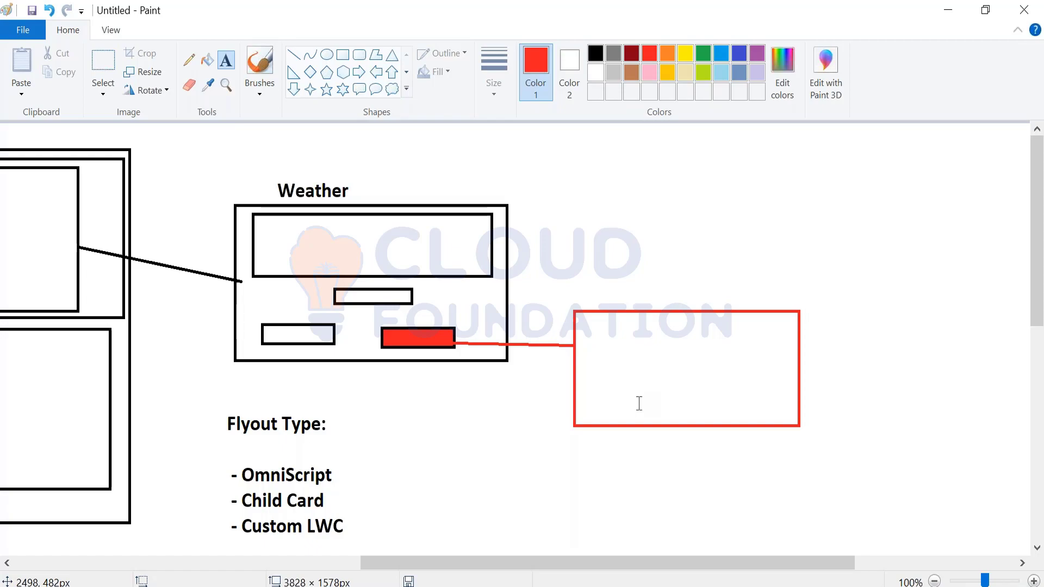
Switch to OmniStudio and start a new FlexCard named teamWeatherForecast with the Lightning theme, marked as a child card
{"action": "key", "text": "alt+Tab"}
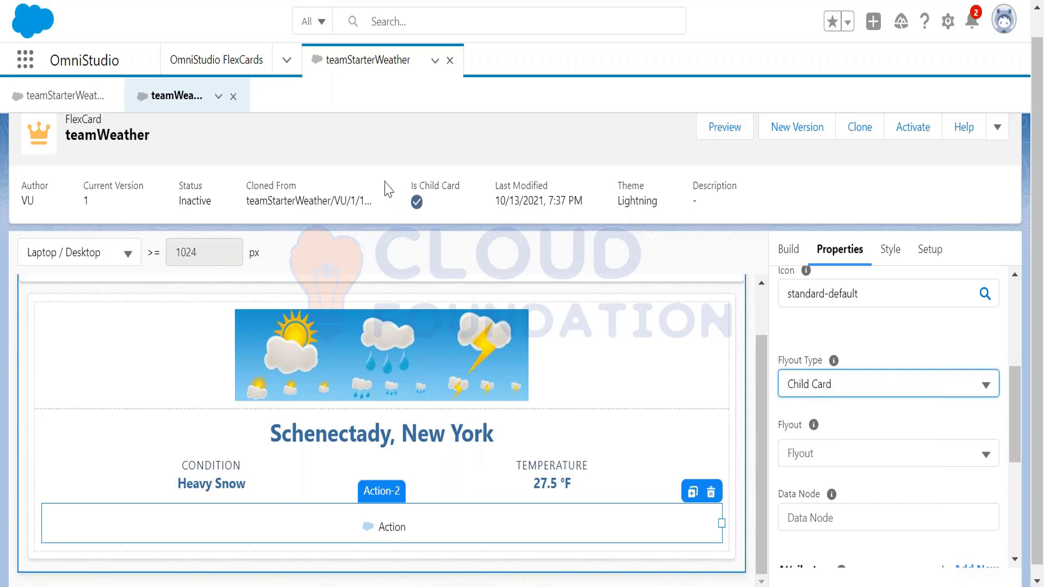
{"action": "left_click", "coordinate": [212, 61]}
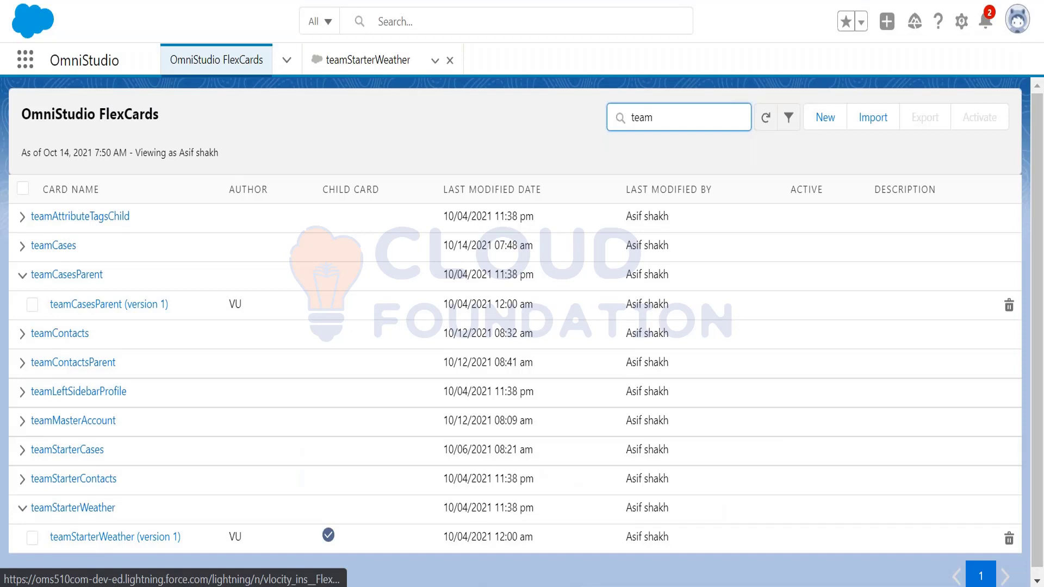
{"action": "left_click", "coordinate": [825, 120]}
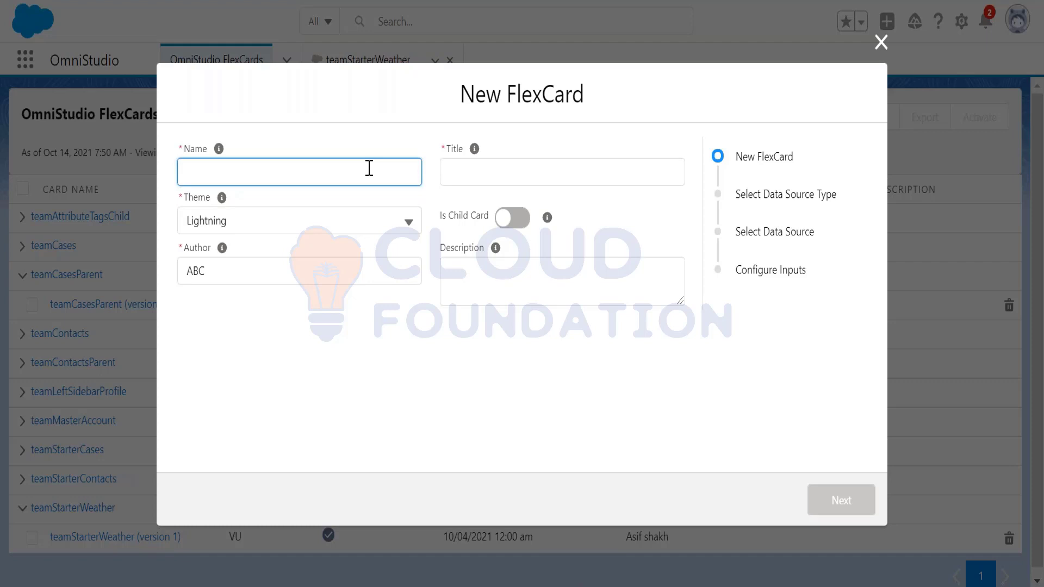
{"action": "type", "text": "teamWeatherForecast"}
{"action": "key", "text": "Tab"}
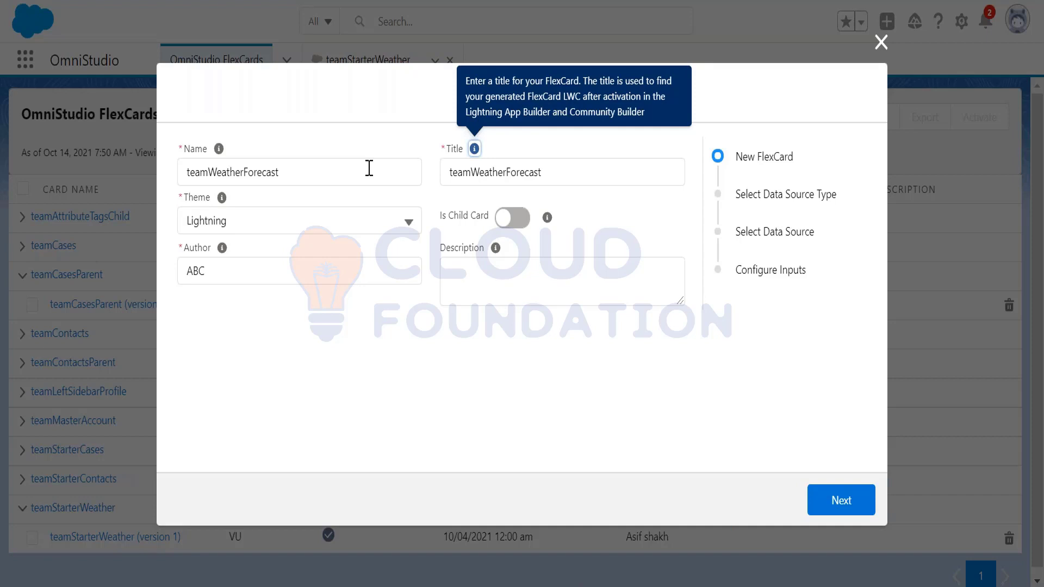
{"action": "left_click", "coordinate": [506, 226]}
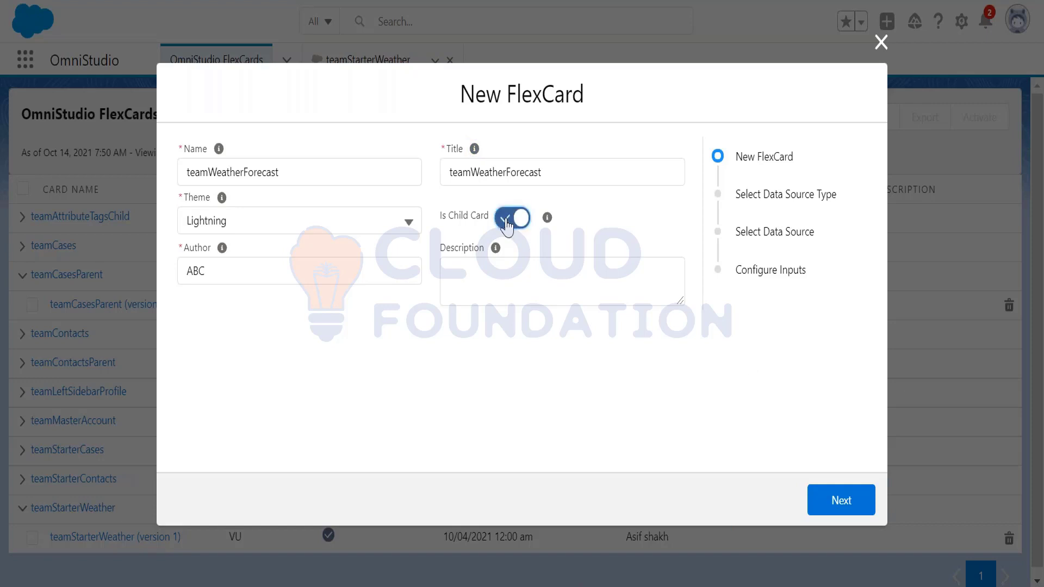
{"action": "left_click", "coordinate": [601, 289]}
{"action": "left_click", "coordinate": [719, 386]}
{"action": "left_click", "coordinate": [834, 500]}
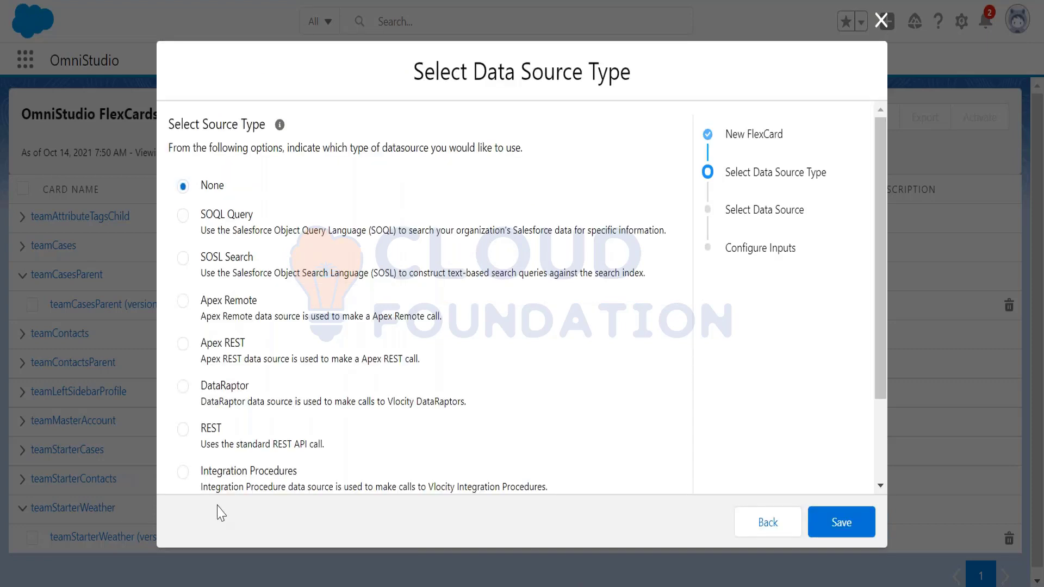
Choose Integration Procedures as the data source type and select team_getWeatherForecast as the procedure
{"action": "left_click", "coordinate": [182, 471]}
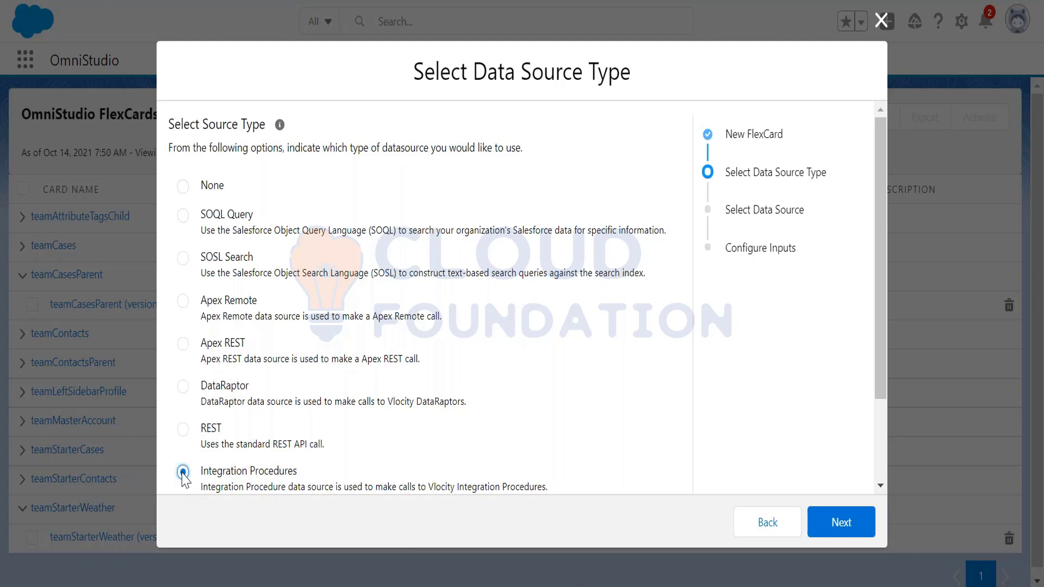
{"action": "left_click", "coordinate": [836, 522]}
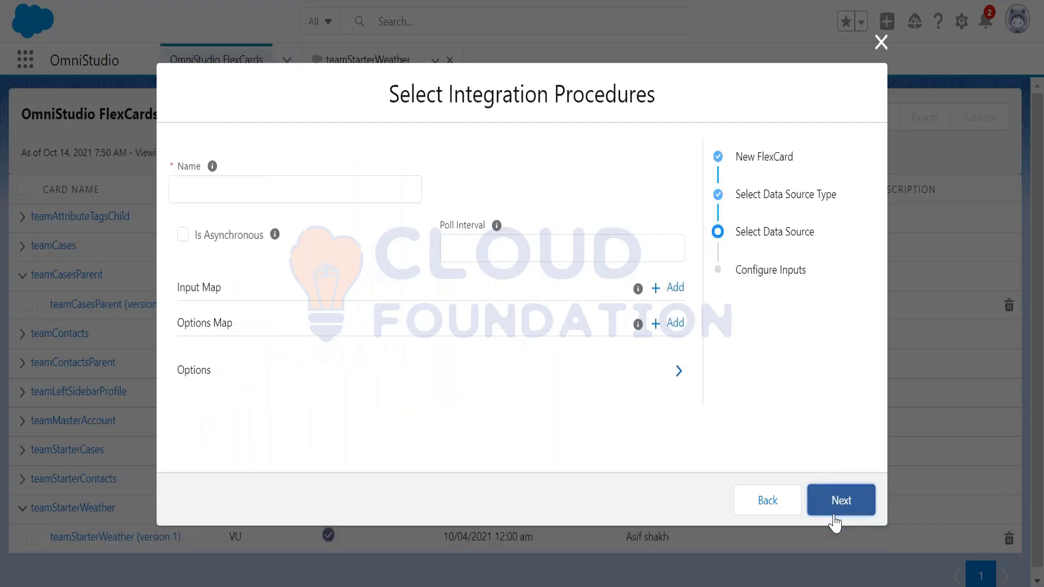
{"action": "left_click", "coordinate": [331, 200]}
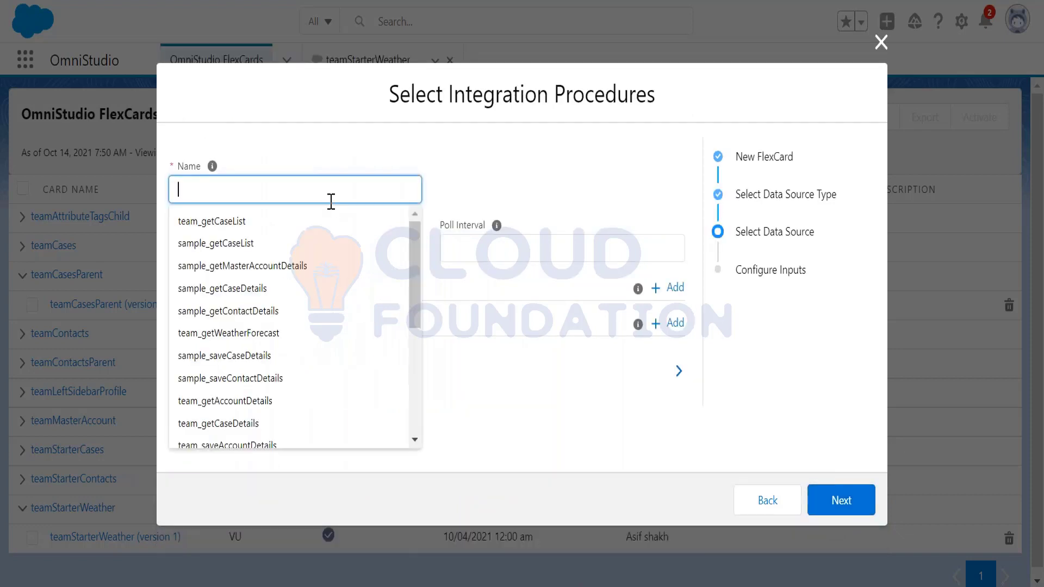
{"action": "type", "text": "team"}
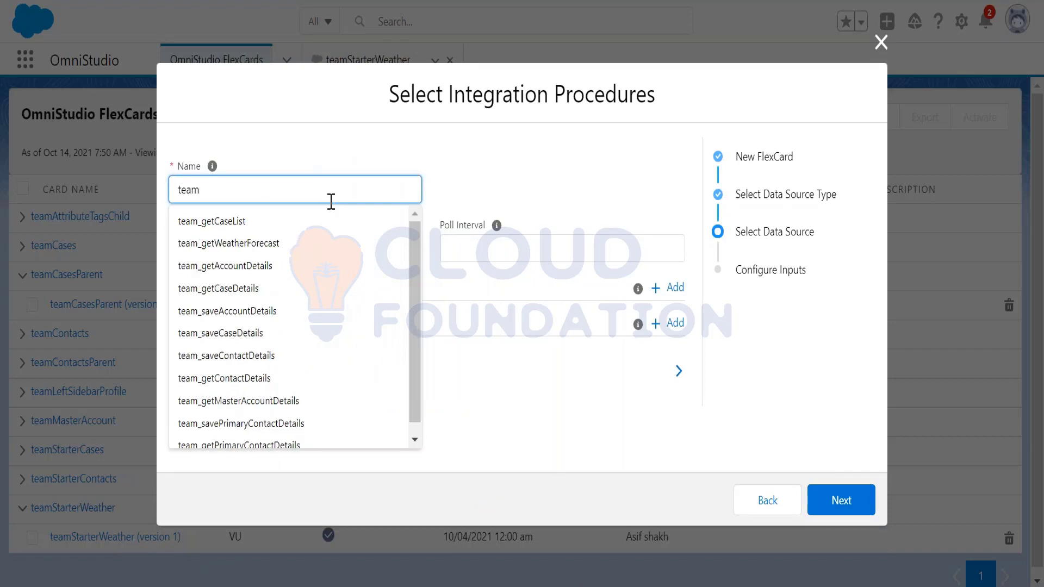
{"action": "type", "text": "_get"}
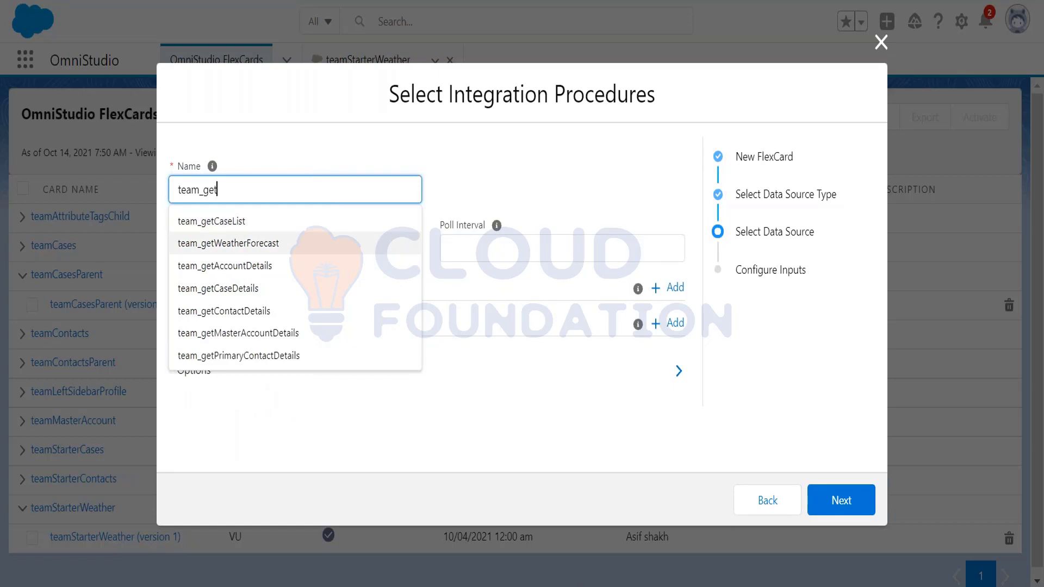
{"action": "left_click", "coordinate": [287, 243]}
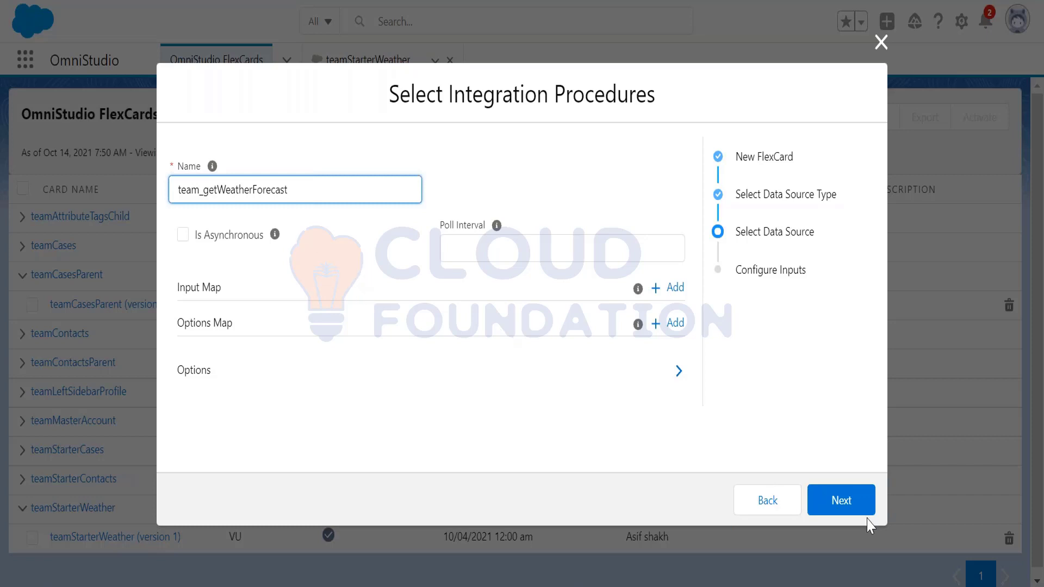
{"action": "left_click", "coordinate": [532, 439]}
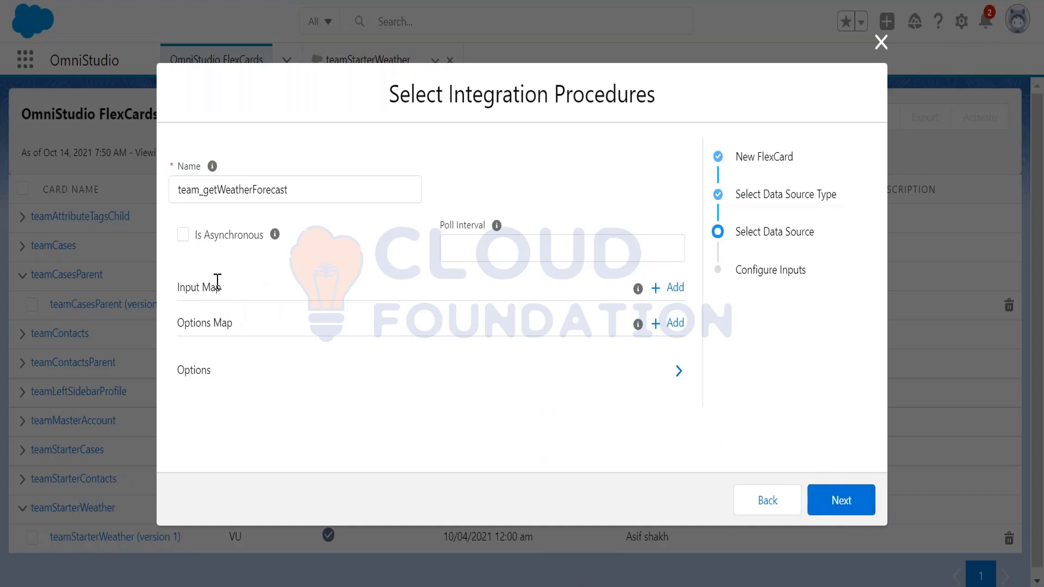
Add an input map entry with key AccountId and value {recordId}
{"action": "left_click", "coordinate": [672, 288]}
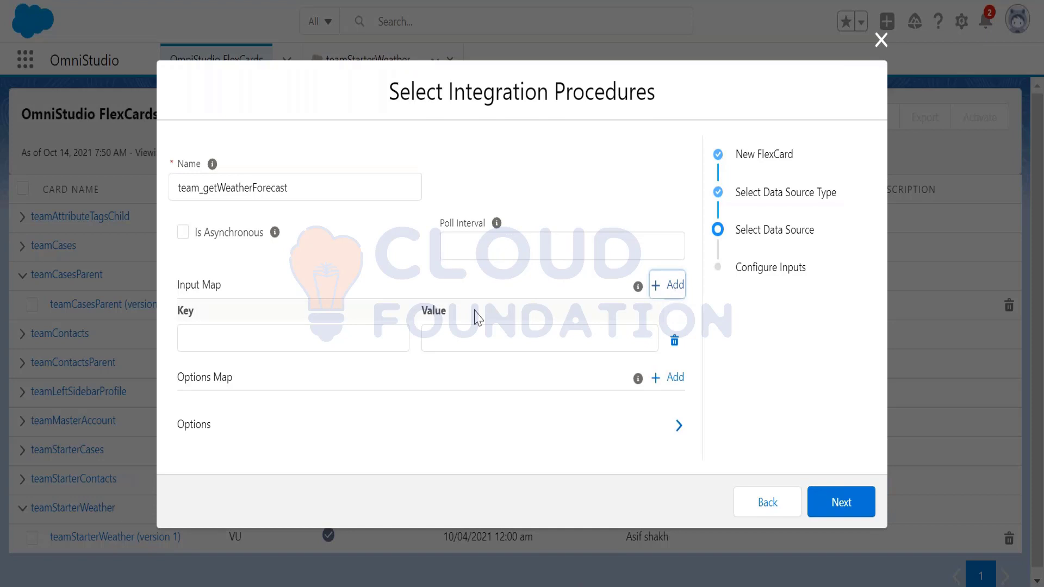
{"action": "left_click", "coordinate": [374, 338]}
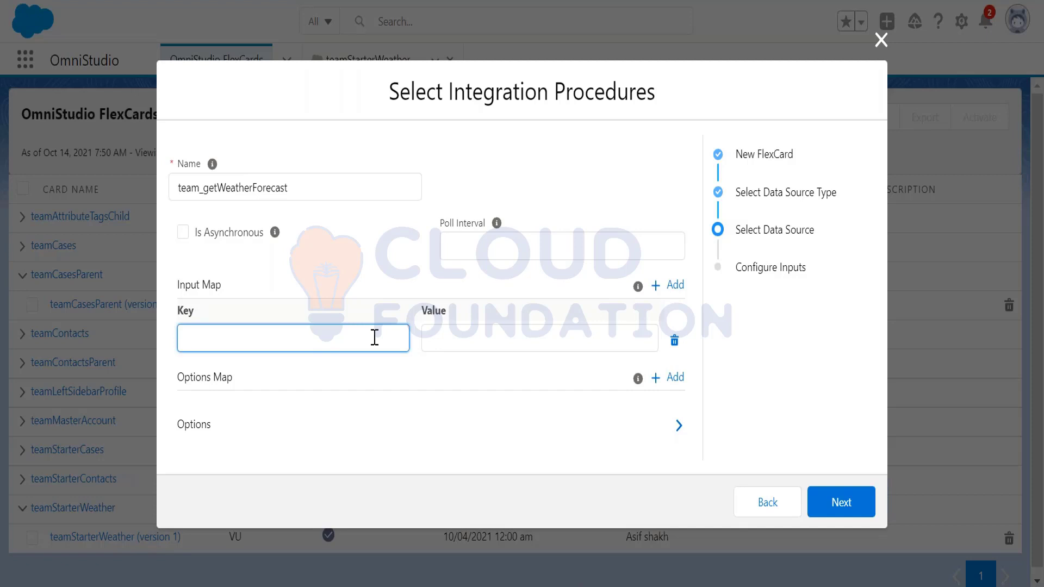
{"action": "type", "text": "AccountId"}
{"action": "left_click", "coordinate": [444, 335]}
{"action": "type", "text": "{"}
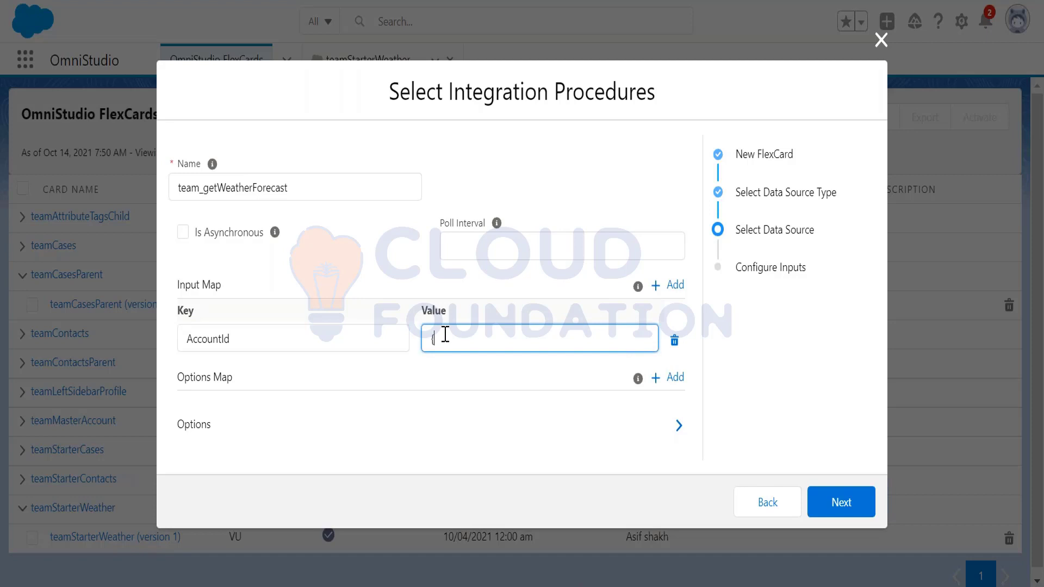
{"action": "type", "text": "recordId"}
Add a second input map entry with key Days and value 5, and continue to the test inputs
{"action": "left_click", "coordinate": [673, 286]}
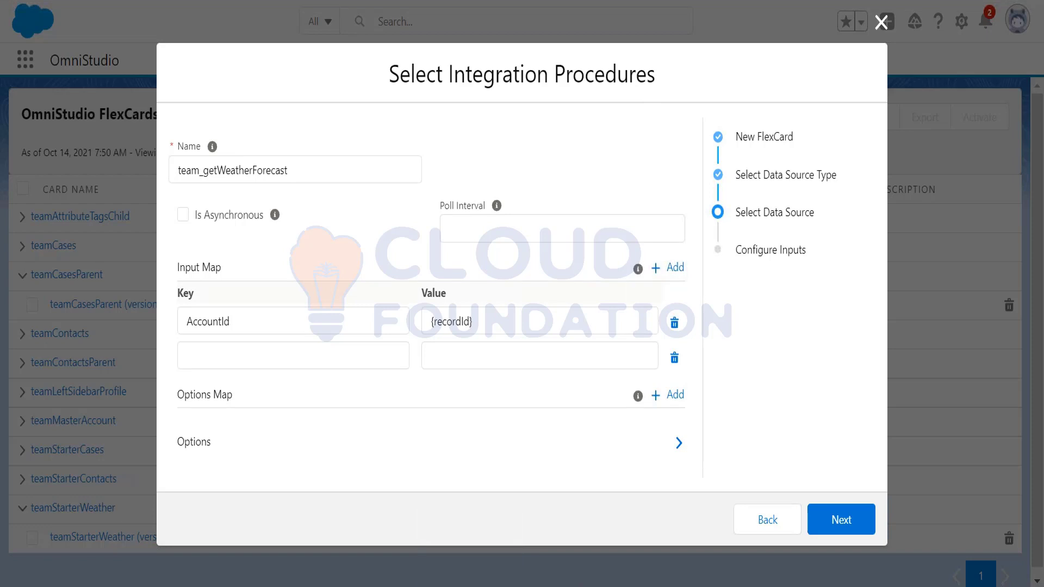
{"action": "left_click", "coordinate": [333, 349]}
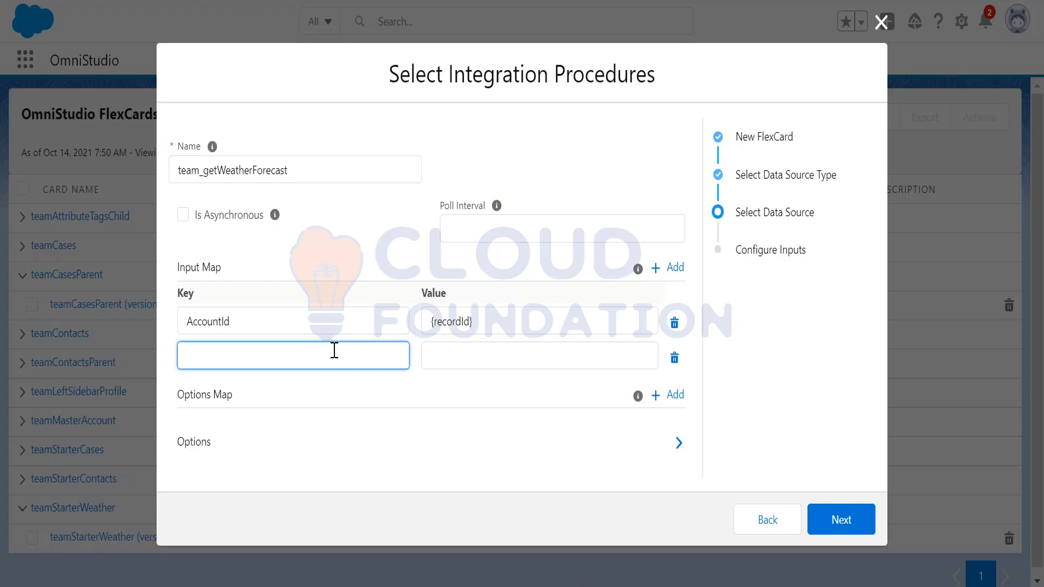
{"action": "type", "text": "Days"}
{"action": "key", "text": "Tab"}
{"action": "type", "text": "5"}
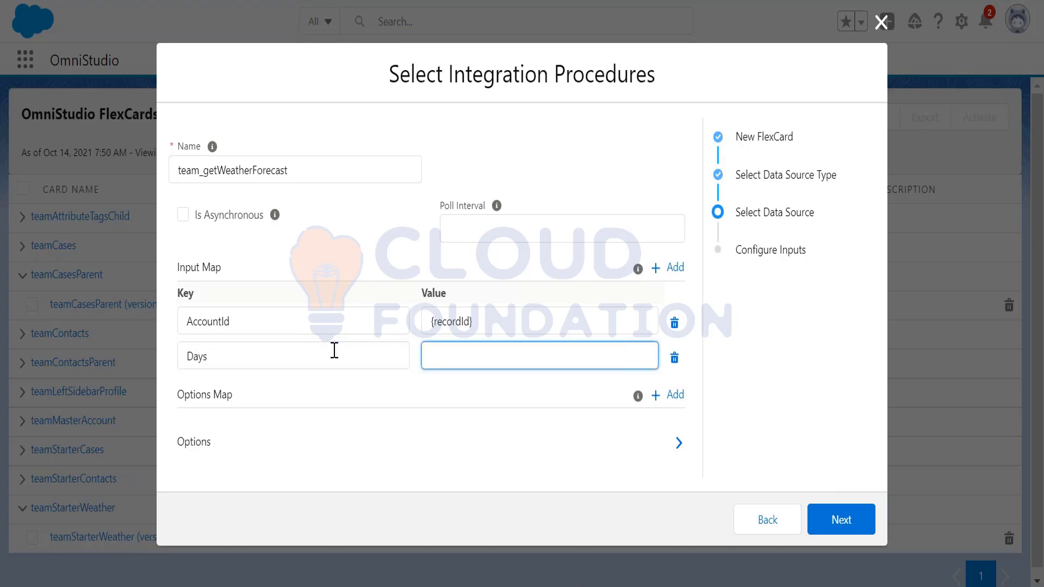
{"action": "left_click", "coordinate": [777, 429]}
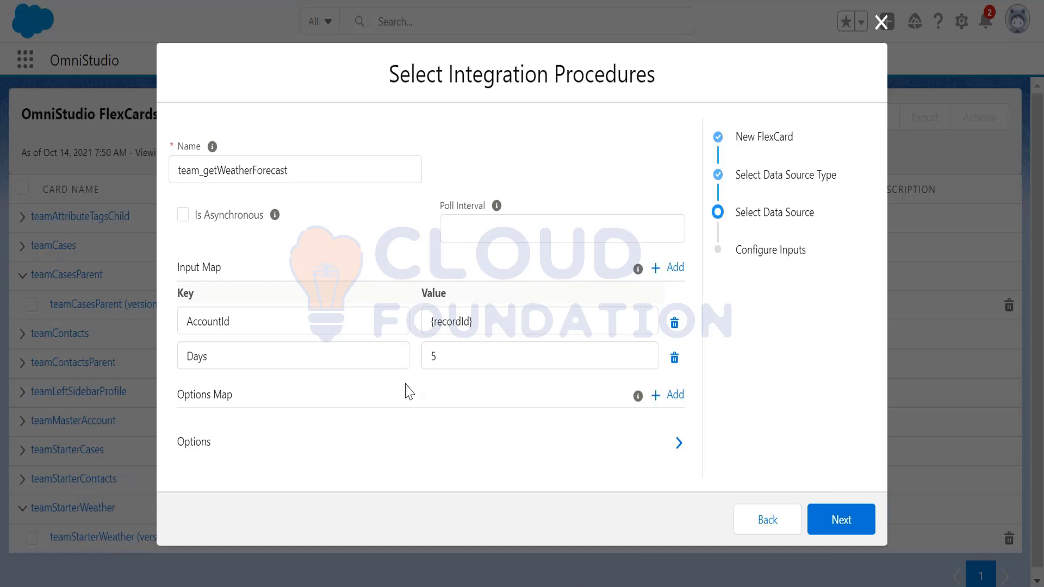
{"action": "left_click", "coordinate": [843, 525]}
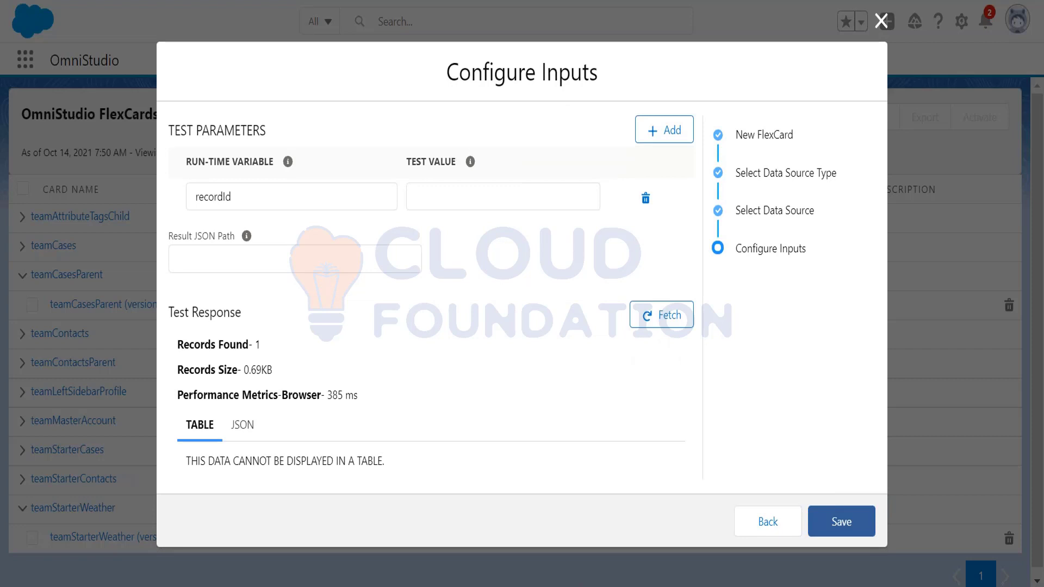
Fetch the test response, view it as JSON, and set the result JSON path to ["Forecast"]
{"action": "left_click", "coordinate": [668, 314]}
{"action": "left_click", "coordinate": [242, 425]}
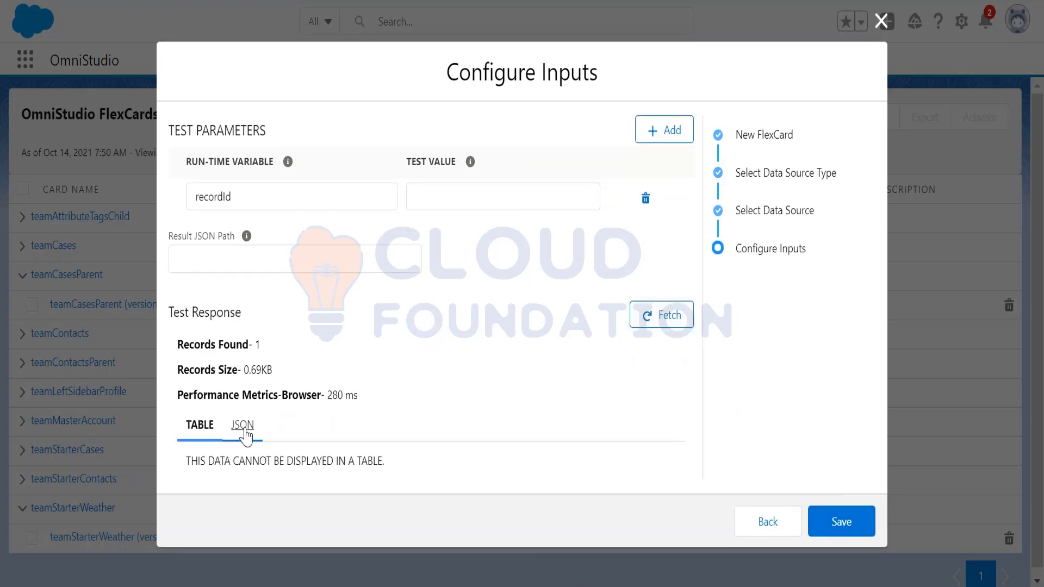
{"action": "mouse_move", "coordinate": [875, 272]}
{"action": "left_mouse_down"}
{"action": "mouse_move", "coordinate": [875, 374]}
{"action": "mouse_move", "coordinate": [861, 270]}
{"action": "left_mouse_up"}
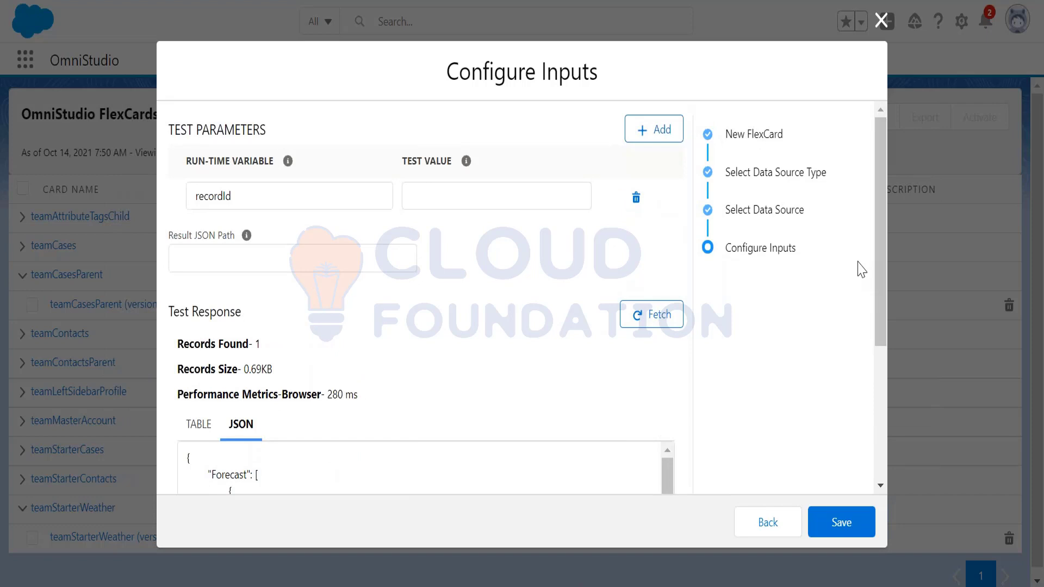
{"action": "left_click", "coordinate": [346, 256]}
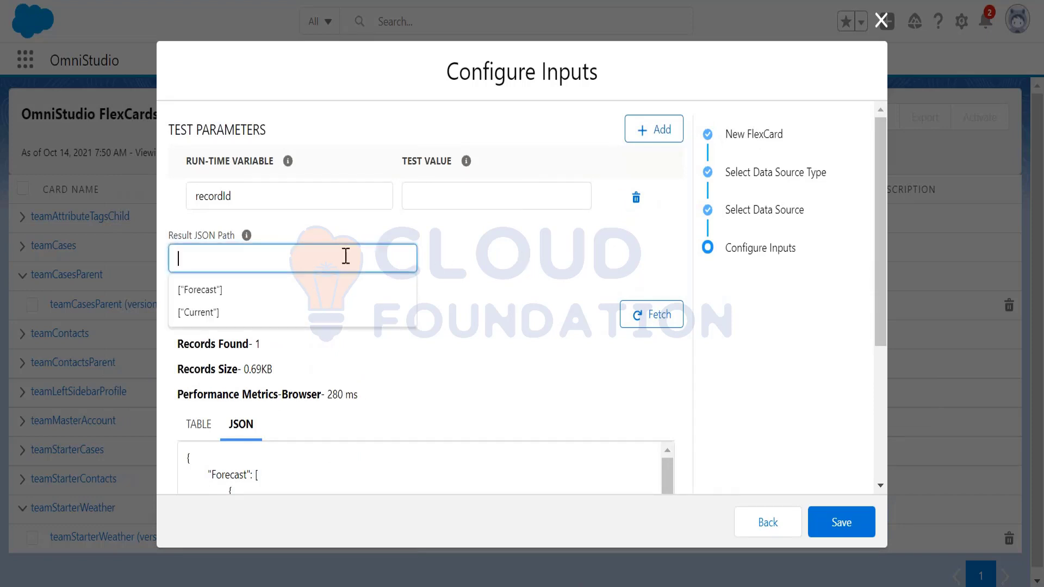
{"action": "left_click", "coordinate": [261, 298]}
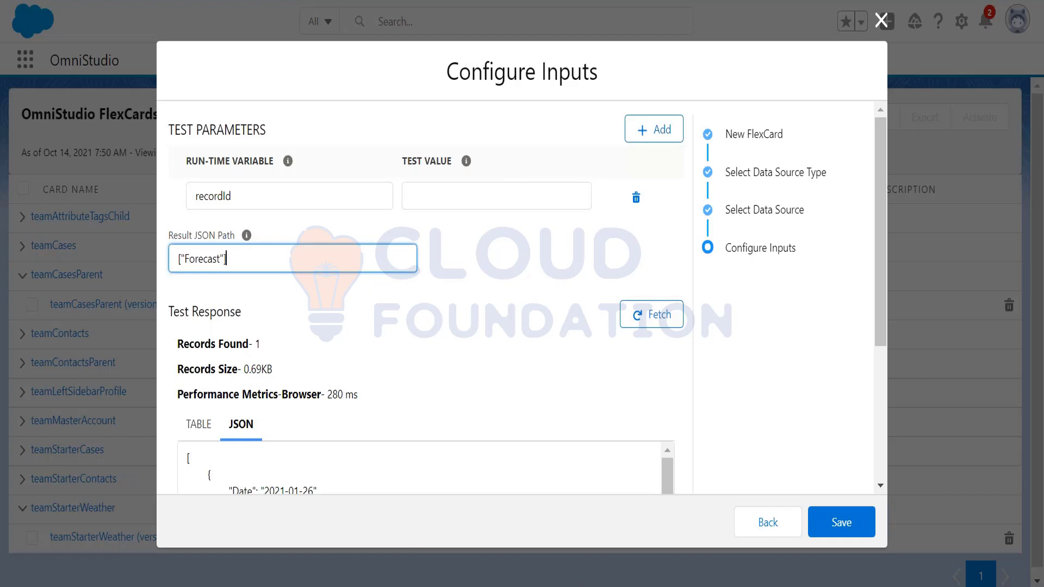
Fetch the test response again, review the forecast records as a table, and save the new FlexCard
{"action": "left_click", "coordinate": [201, 427]}
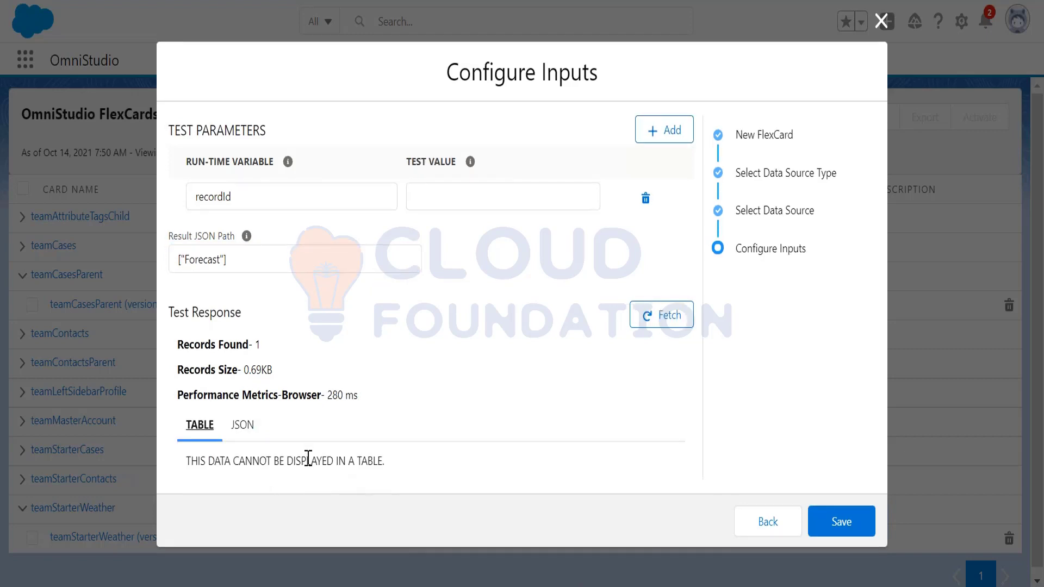
{"action": "left_click", "coordinate": [668, 321]}
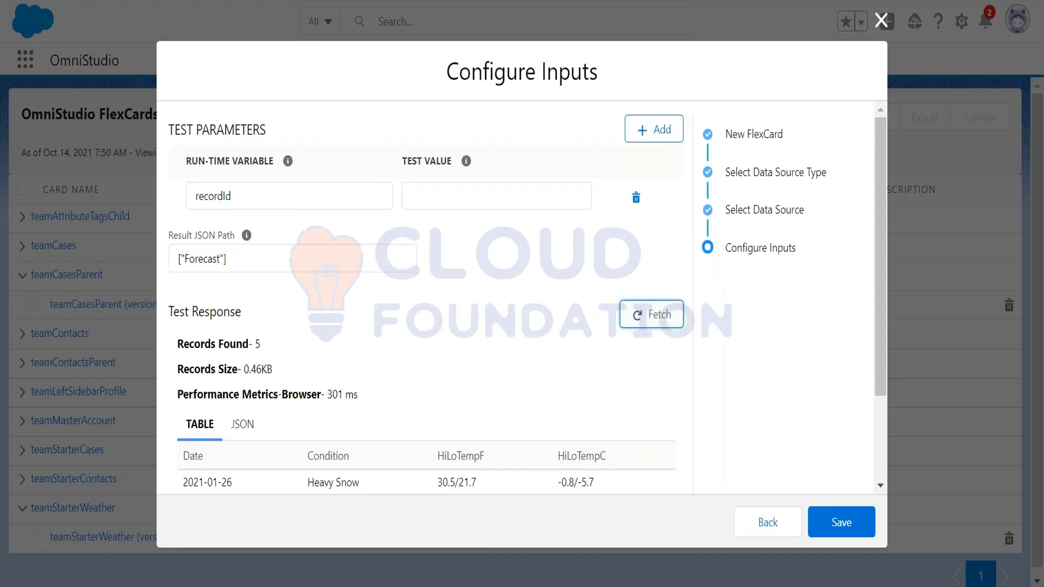
{"action": "scroll", "coordinate": [876, 353], "scroll_direction": "down", "scroll_amount": 3}
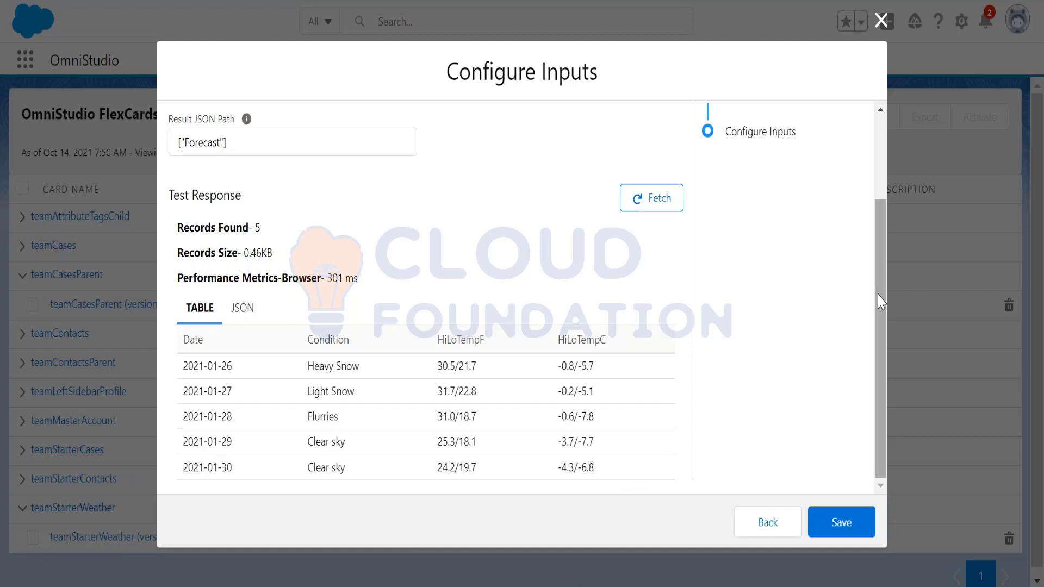
{"action": "left_click_drag", "start_coordinate": [878, 295], "coordinate": [878, 227]}
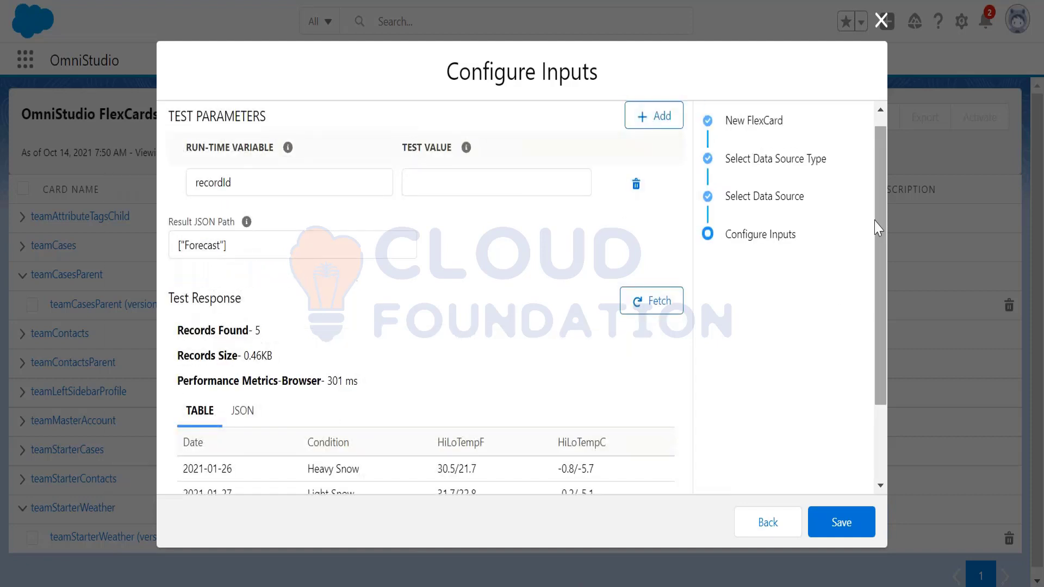
{"action": "left_click", "coordinate": [841, 524]}
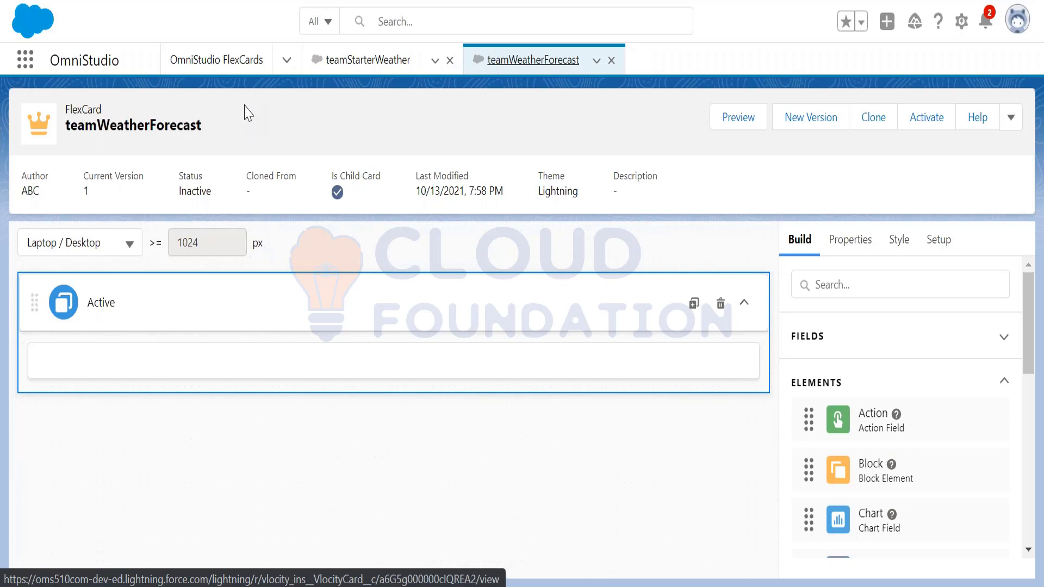
{"action": "double_click", "coordinate": [333, 175]}
{"action": "left_click_drag", "start_coordinate": [363, 182], "coordinate": [386, 173]}
{"action": "left_click", "coordinate": [340, 126]}
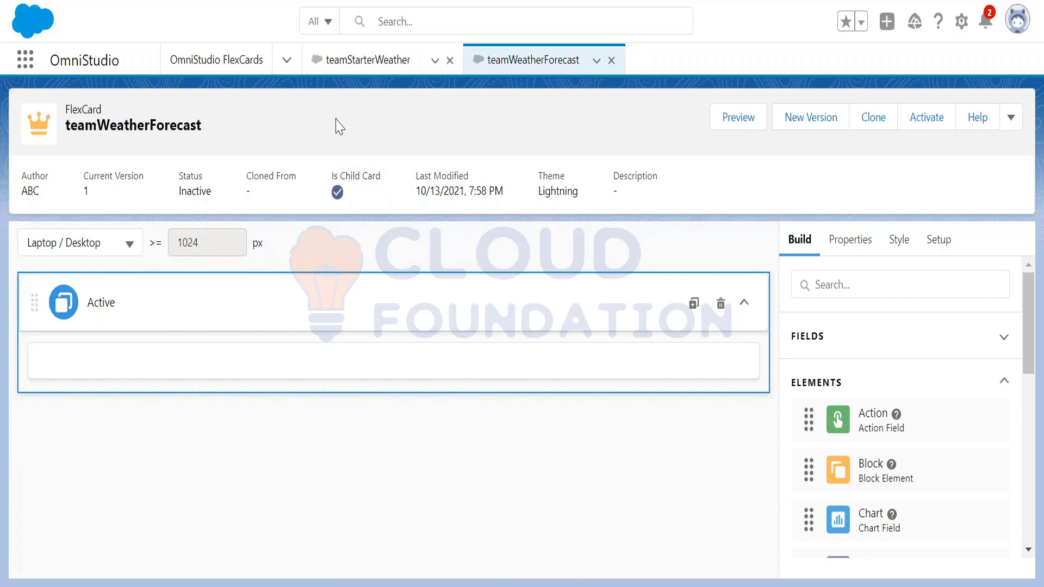
{"action": "left_click_drag", "start_coordinate": [223, 128], "coordinate": [71, 114]}
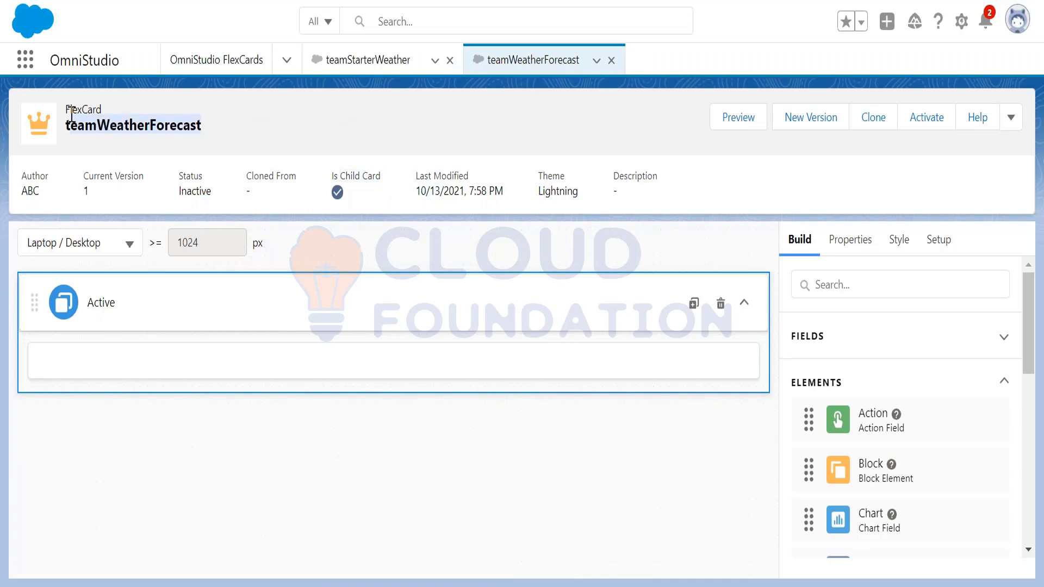
Add two Block elements to the Active state, with the second block directly below the first
{"action": "left_click", "coordinate": [177, 132]}
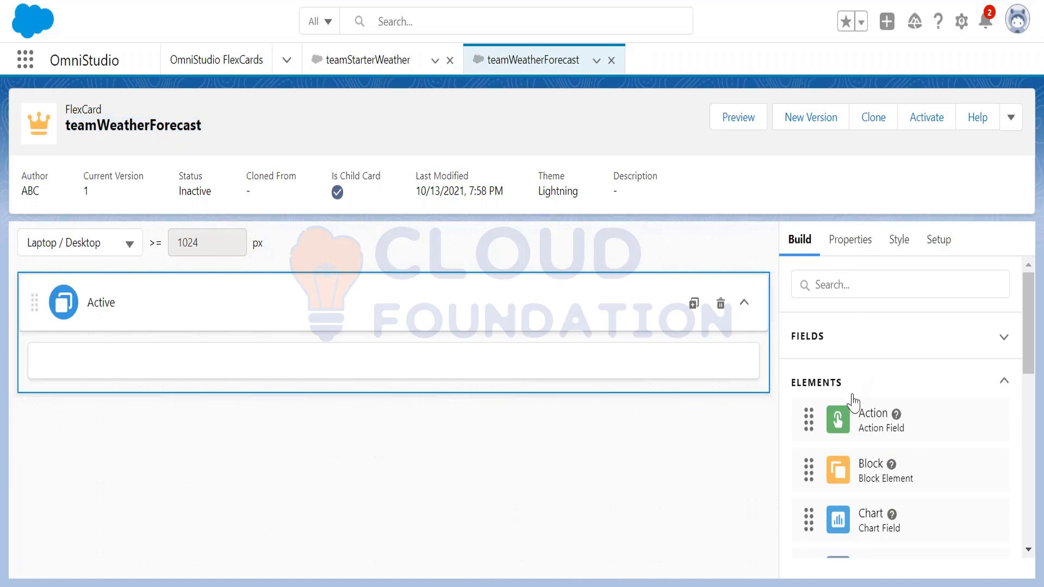
{"action": "left_click_drag", "start_coordinate": [1036, 325], "coordinate": [1028, 362]}
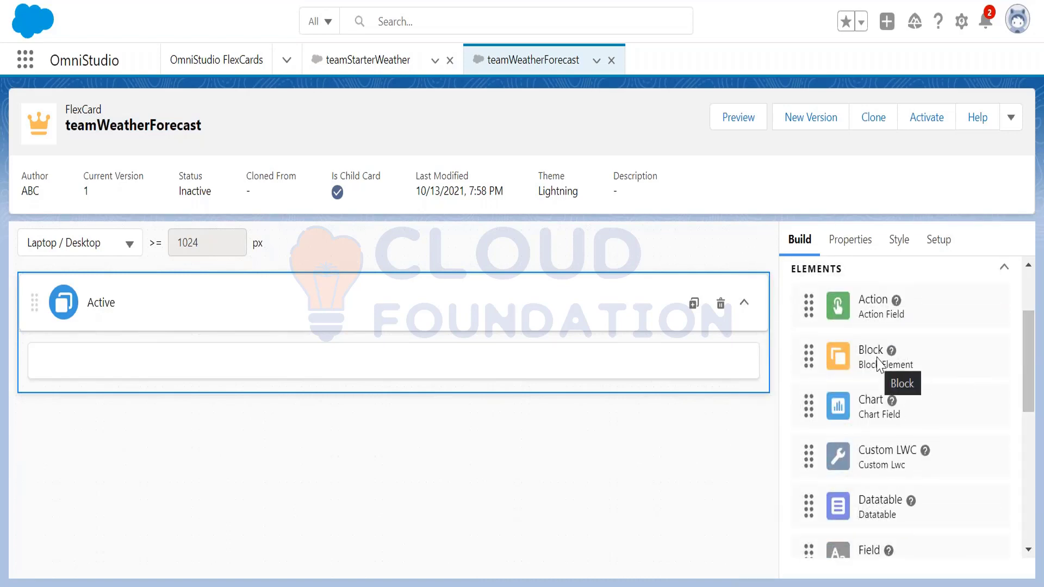
{"action": "left_click_drag", "start_coordinate": [877, 363], "coordinate": [642, 367]}
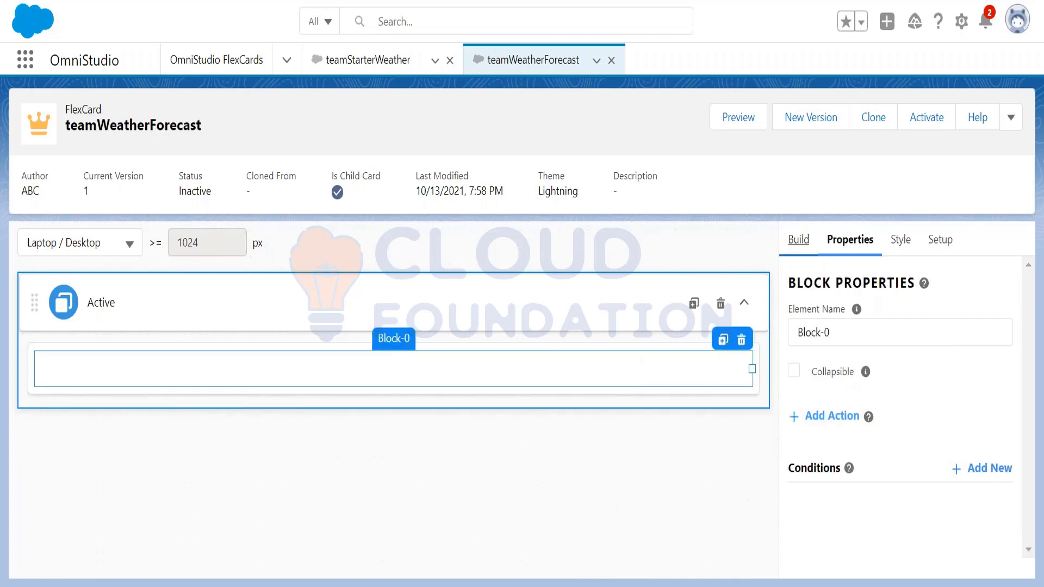
{"action": "left_click", "coordinate": [799, 239]}
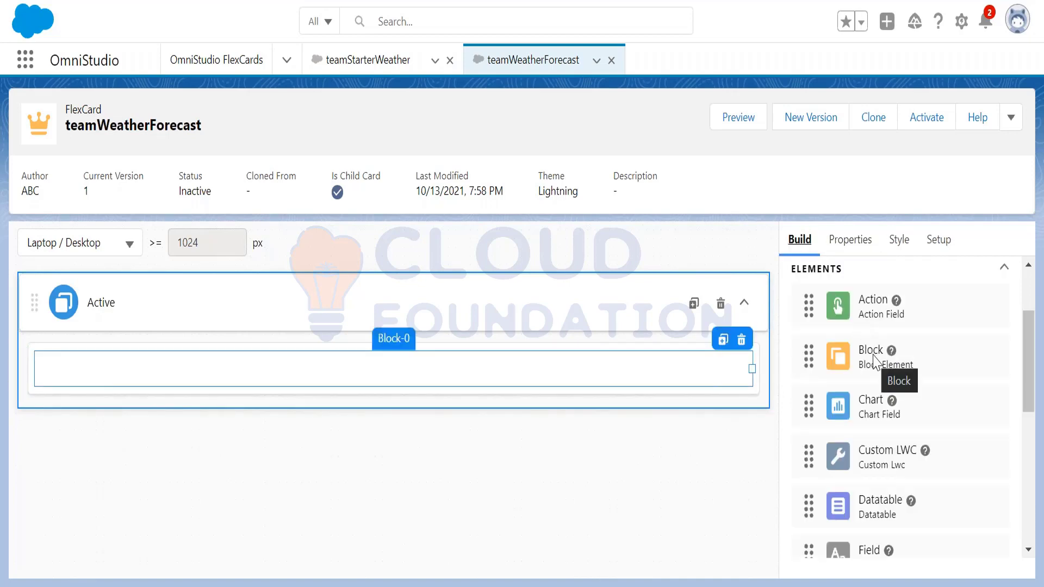
{"action": "left_click_drag", "start_coordinate": [875, 359], "coordinate": [696, 397]}
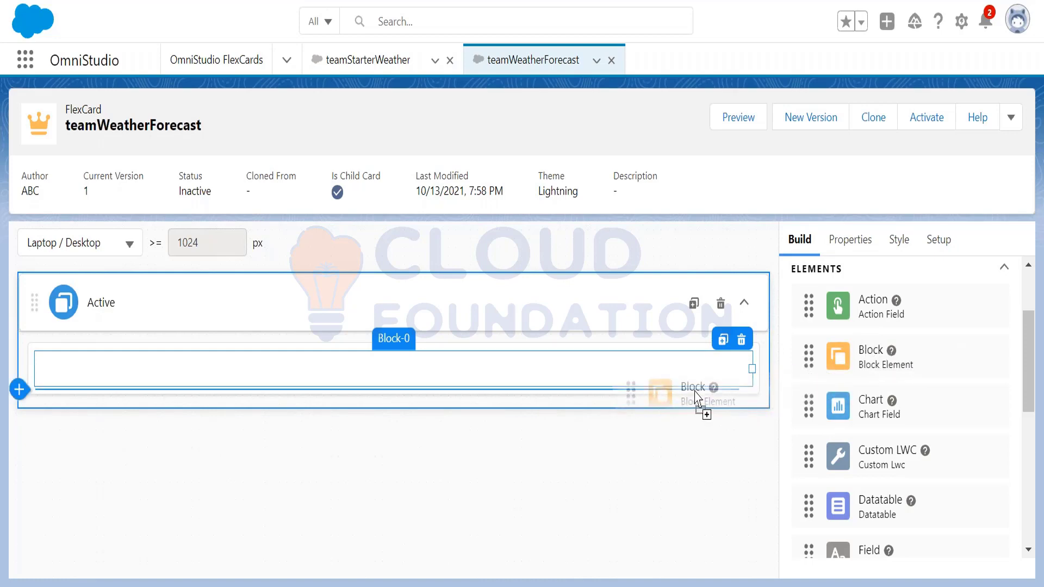
{"action": "left_click_drag", "start_coordinate": [696, 395], "coordinate": [695, 395]}
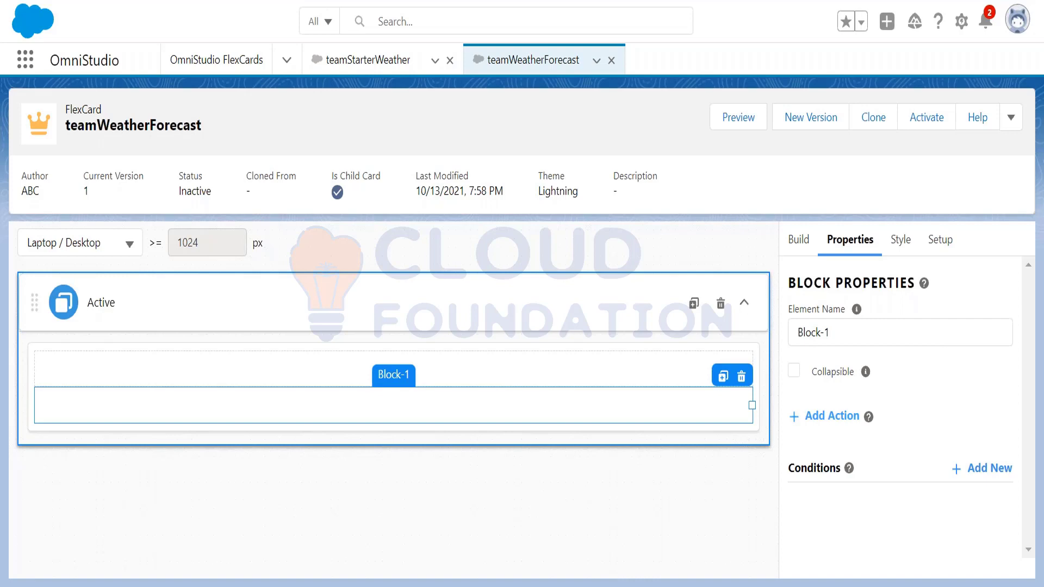
Add an Icon element inside the upper block of the Active state
{"action": "left_click", "coordinate": [799, 239]}
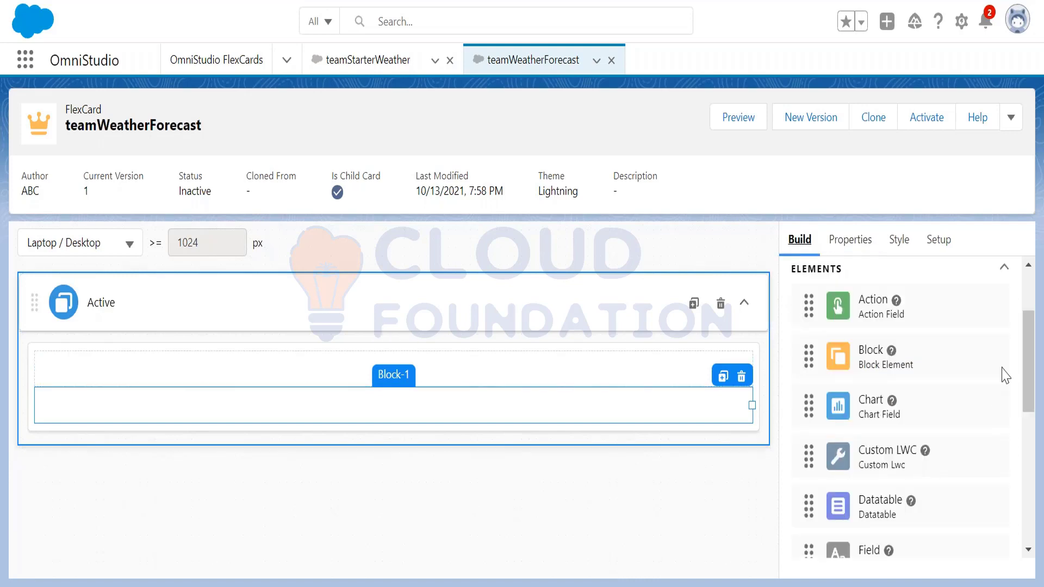
{"action": "left_click_drag", "start_coordinate": [1032, 344], "coordinate": [1029, 422]}
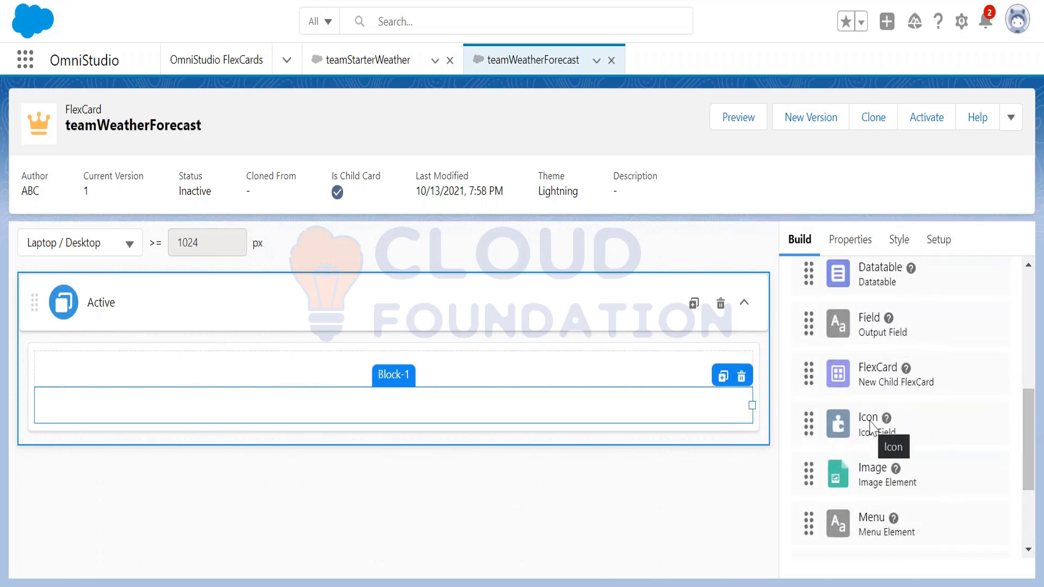
{"action": "left_click_drag", "start_coordinate": [871, 428], "coordinate": [653, 375]}
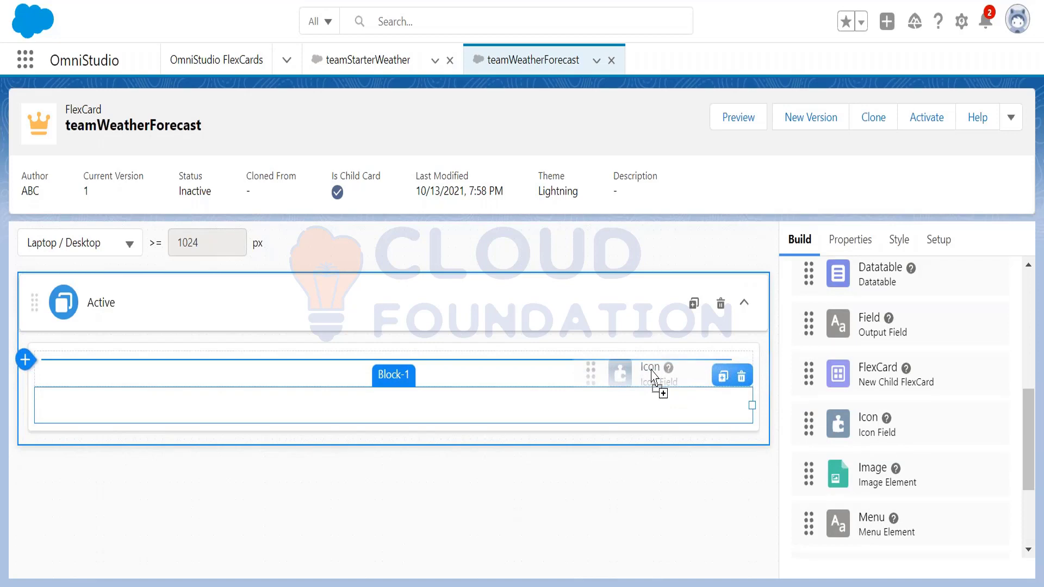
{"action": "left_click_drag", "start_coordinate": [652, 375], "coordinate": [652, 375]}
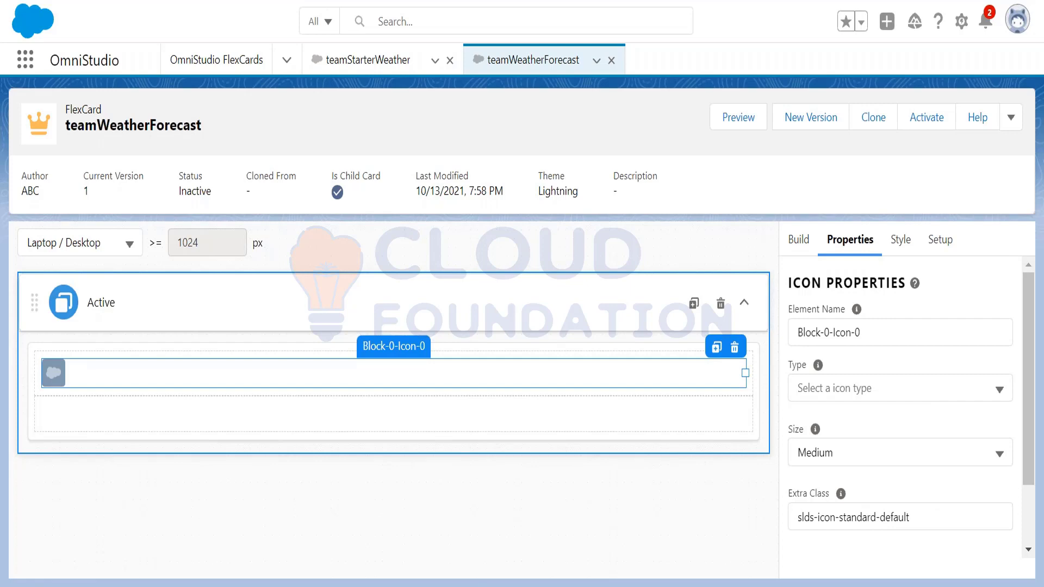
Rename the upper block, the one that contains the icon element, as Icon
{"action": "left_click", "coordinate": [651, 360]}
{"action": "left_click_drag", "start_coordinate": [872, 340], "coordinate": [792, 344]}
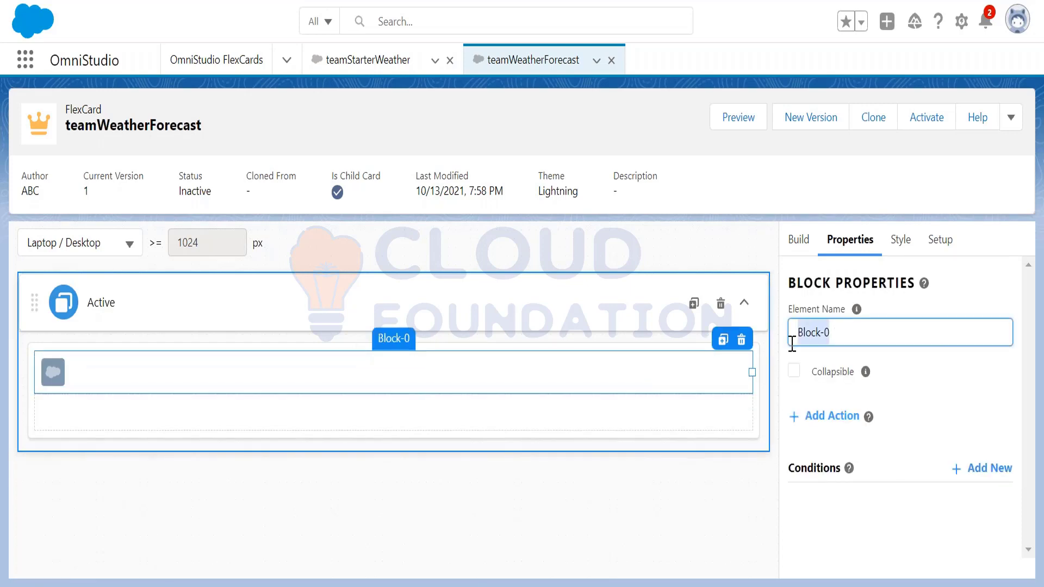
{"action": "type", "text": "5 Day"}
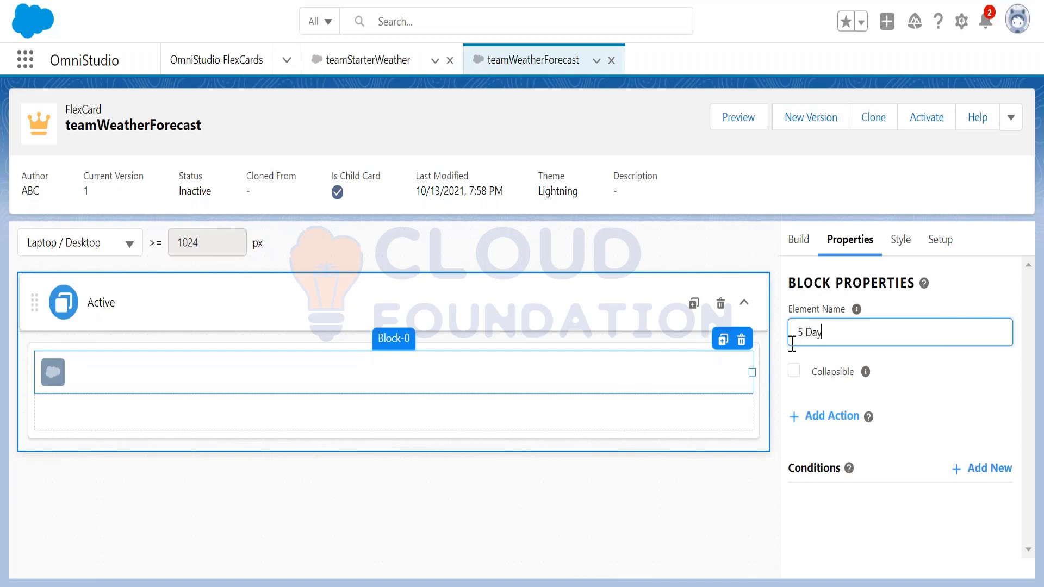
{"action": "key", "text": "BackSpace"}
{"action": "key", "text": "BackSpace"}
{"action": "key", "text": "BackSpace"}
{"action": "key", "text": "BackSpace"}
{"action": "key", "text": "BackSpace"}
{"action": "type", "text": "Icon"}
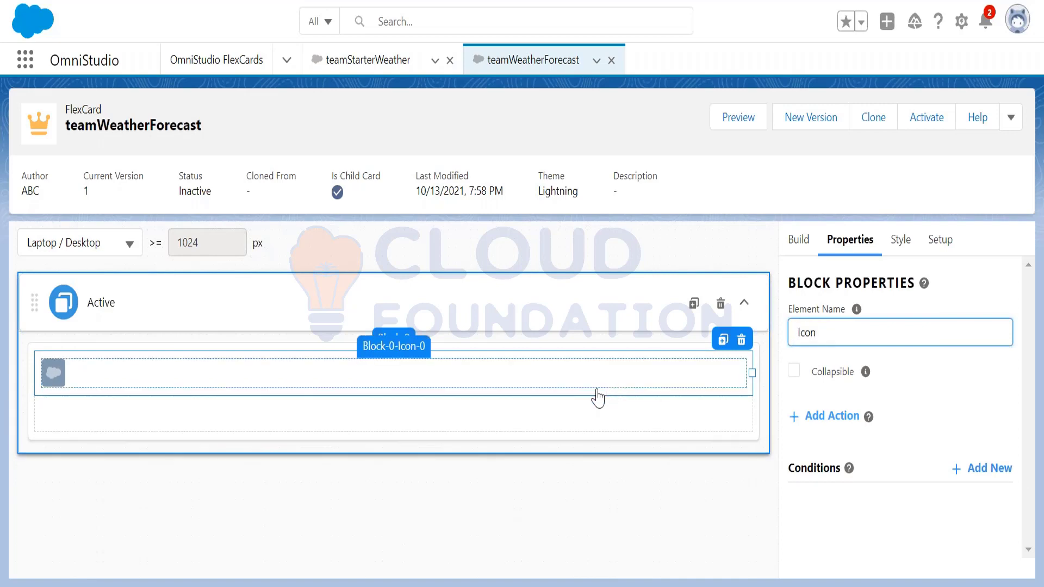
Rename the empty lower block as "5 Dasy Forecast"
{"action": "left_click", "coordinate": [570, 418]}
{"action": "left_click_drag", "start_coordinate": [853, 331], "coordinate": [792, 334]}
{"action": "type", "text": "5 de"}
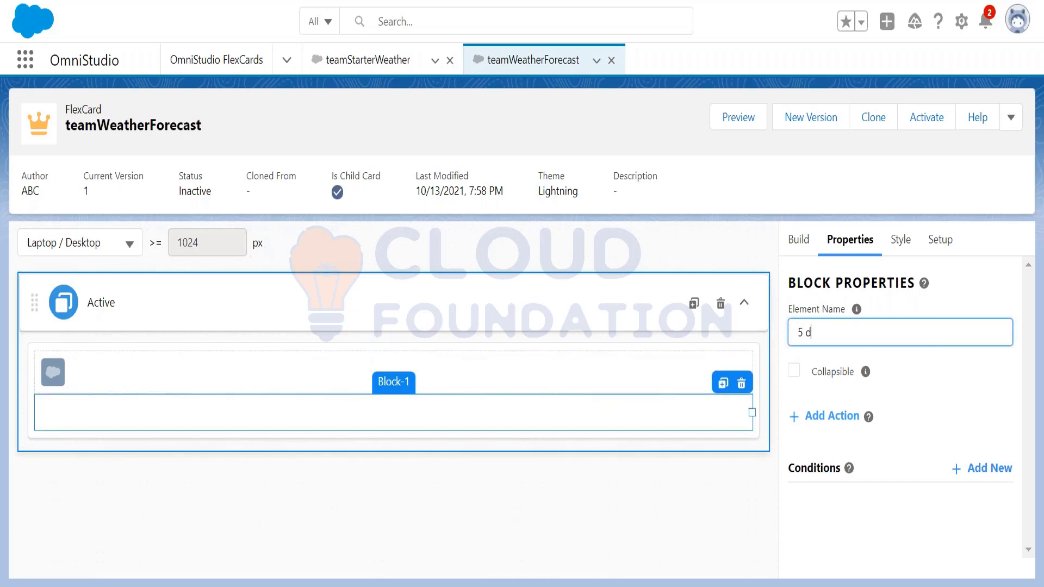
{"action": "key", "text": "BackSpace"}
{"action": "key", "text": "BackSpace"}
{"action": "type", "text": "Dasy Forecast"}
{"action": "left_click", "coordinate": [663, 533]}
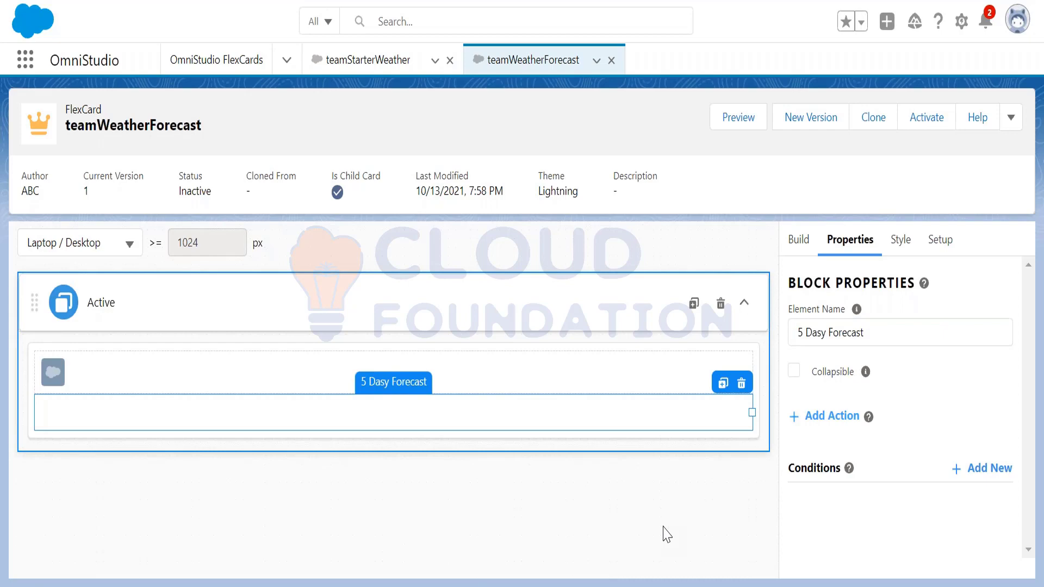
{"action": "left_click", "coordinate": [572, 370]}
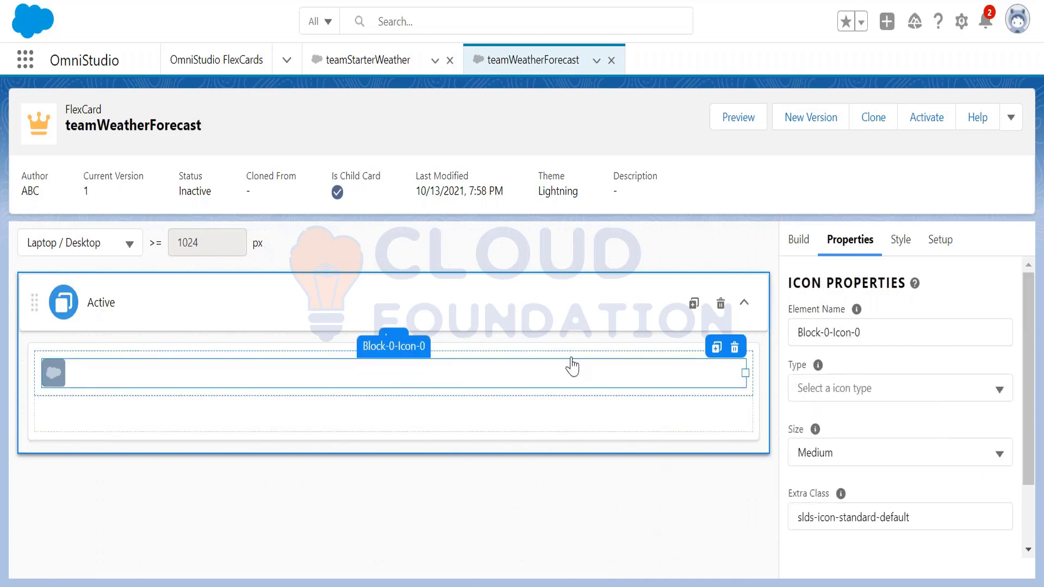
{"action": "left_click", "coordinate": [571, 392]}
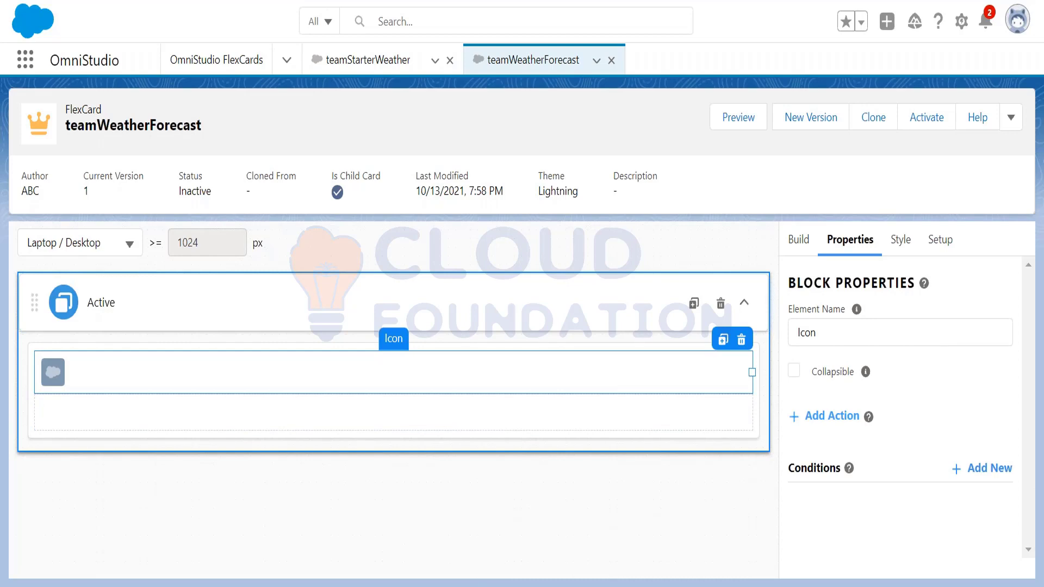
{"action": "left_click", "coordinate": [530, 425]}
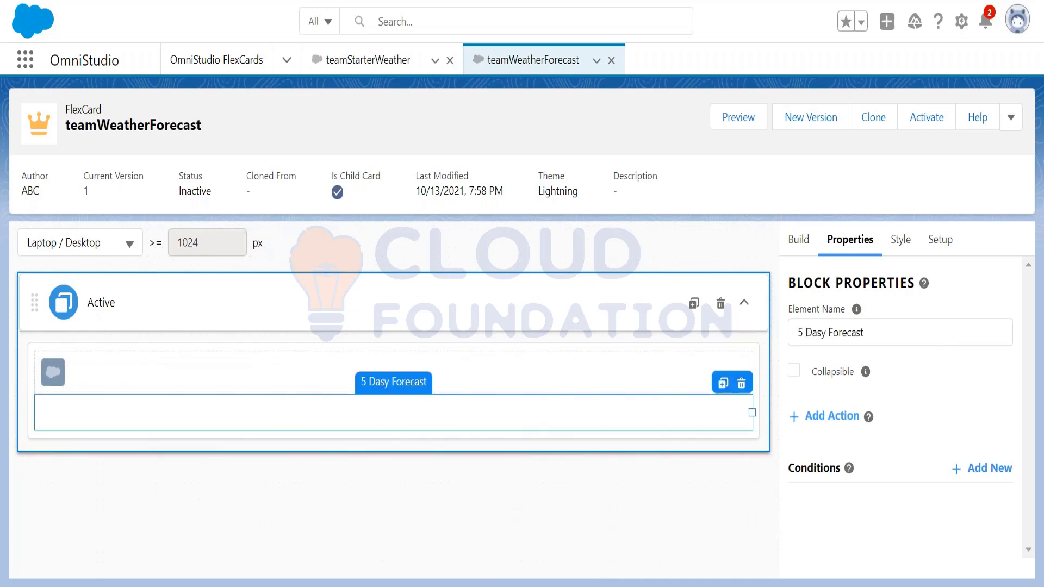
Set the type of the icon element in the upper block to Salesforce SVG
{"action": "left_click", "coordinate": [522, 373]}
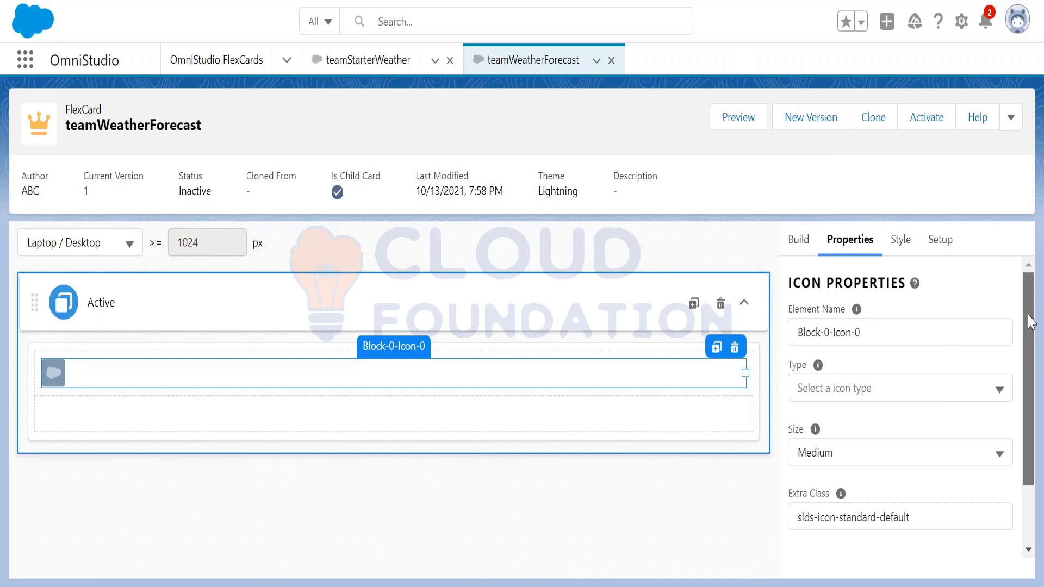
{"action": "scroll", "coordinate": [1031, 318], "scroll_direction": "down", "scroll_amount": 1}
{"action": "scroll", "coordinate": [1034, 307], "scroll_direction": "up", "scroll_amount": 1}
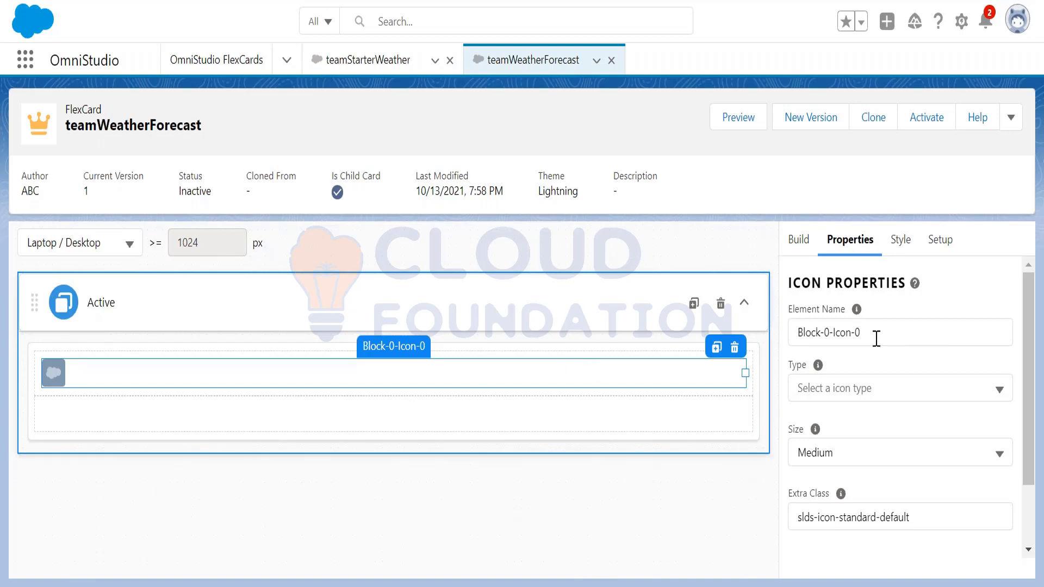
{"action": "left_click", "coordinate": [873, 397]}
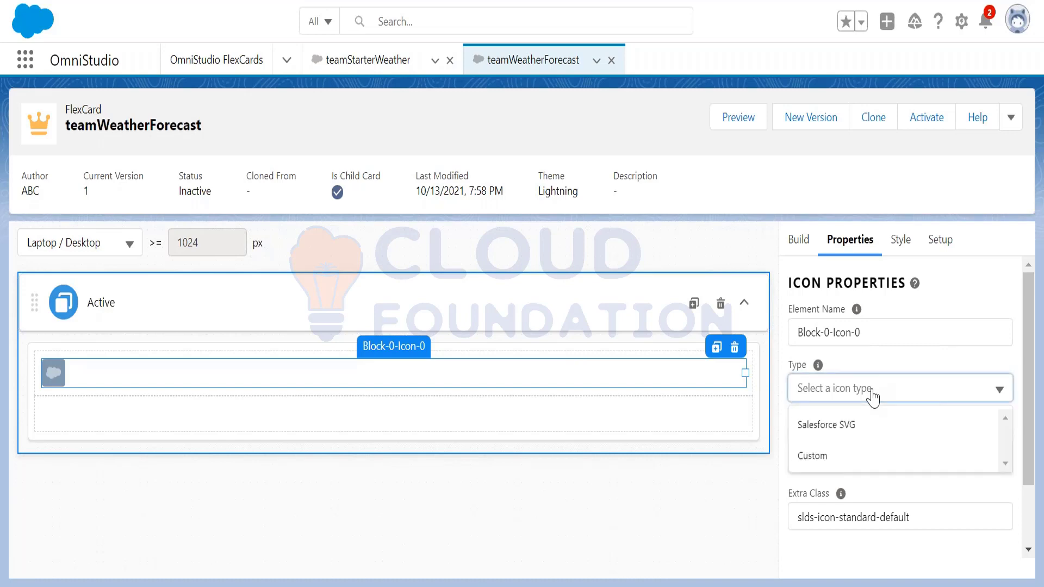
{"action": "left_click", "coordinate": [865, 426]}
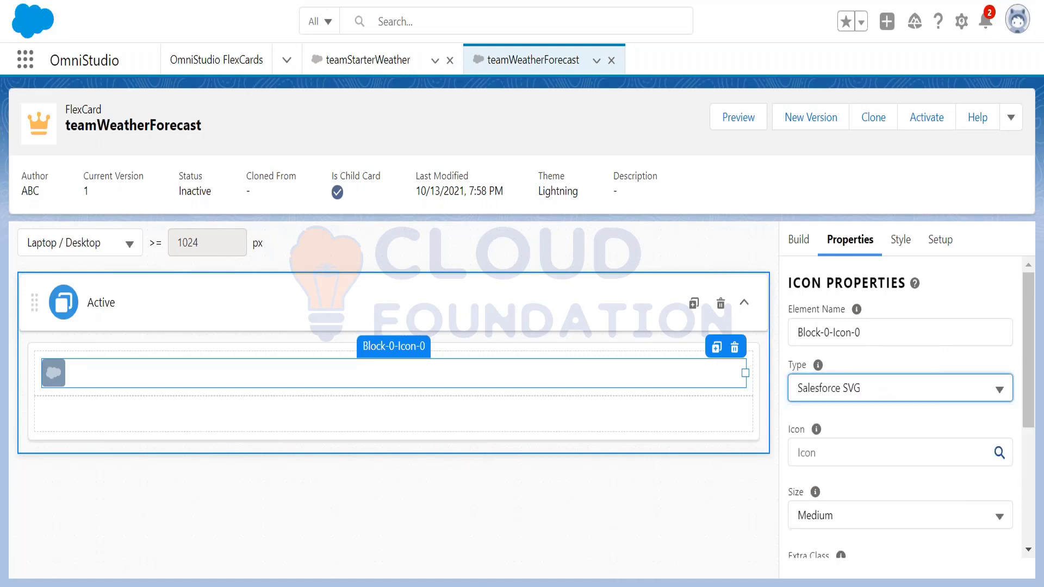
{"action": "left_click", "coordinate": [1039, 364]}
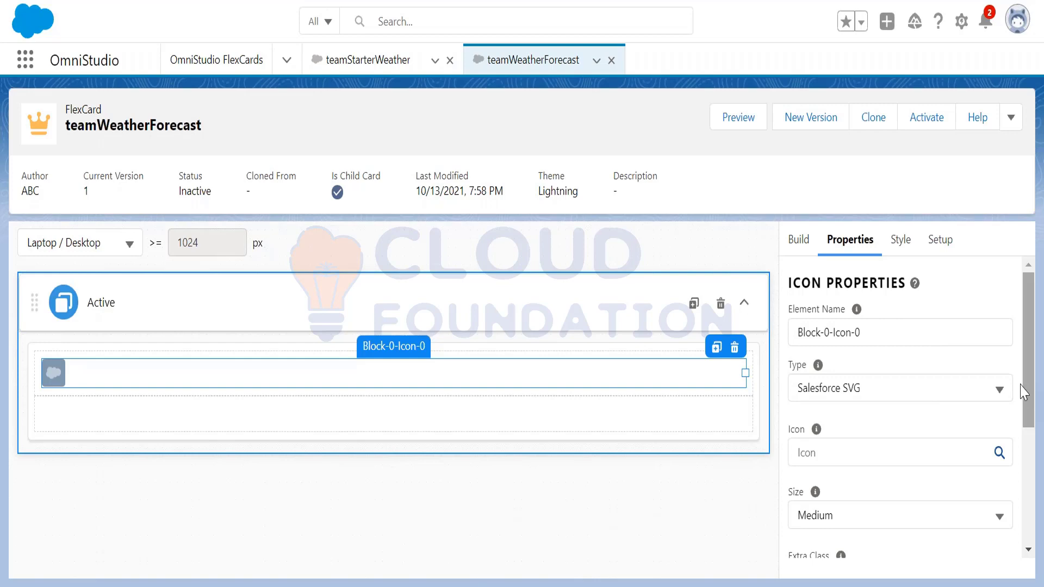
Search the icon library for "fore" and assign the standard:forecasts icon to the icon element
{"action": "left_click", "coordinate": [999, 453]}
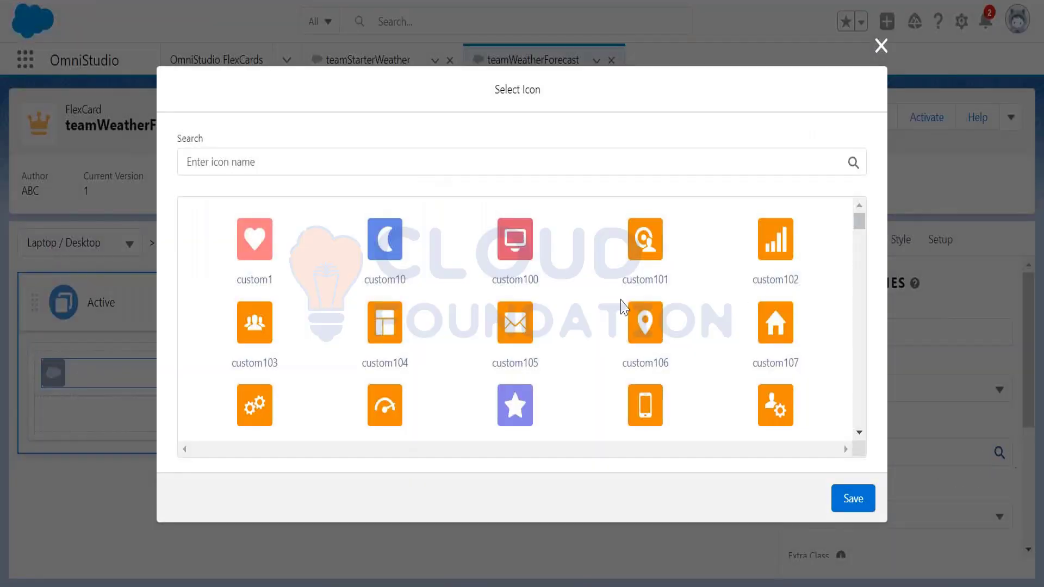
{"action": "left_click", "coordinate": [410, 158]}
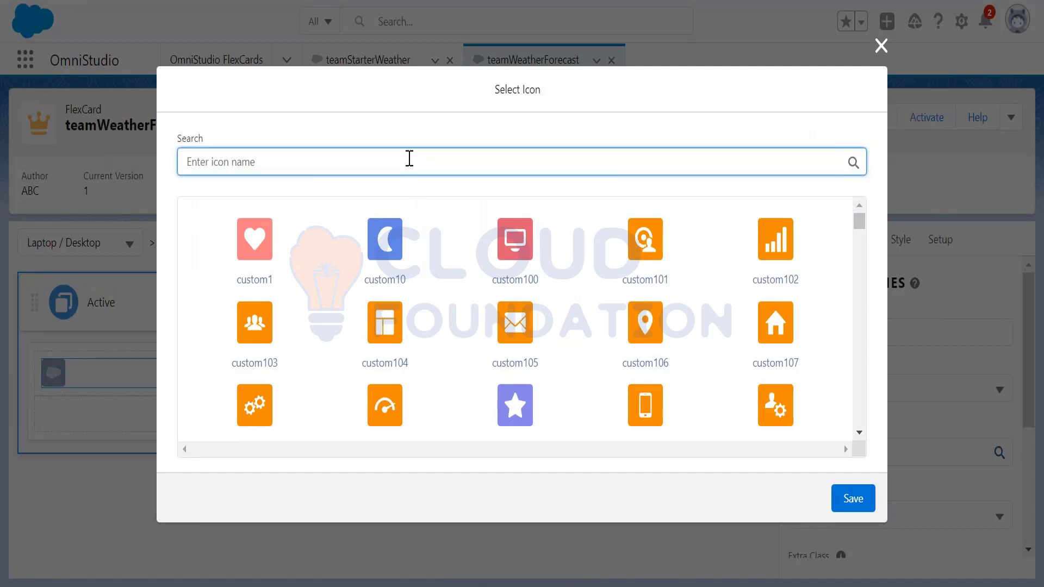
{"action": "type", "text": "fore"}
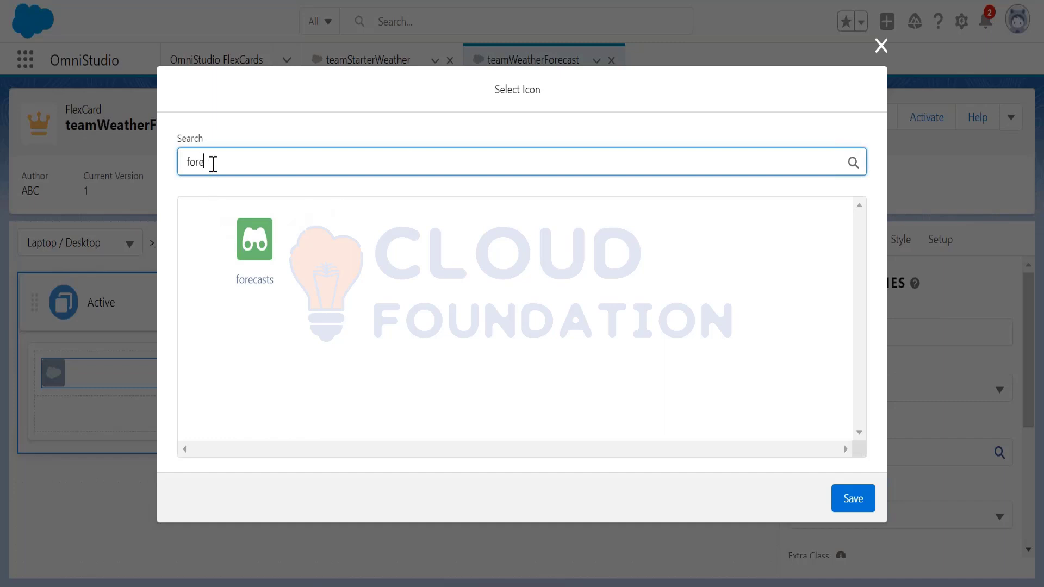
{"action": "left_click_drag", "start_coordinate": [213, 164], "coordinate": [179, 164]}
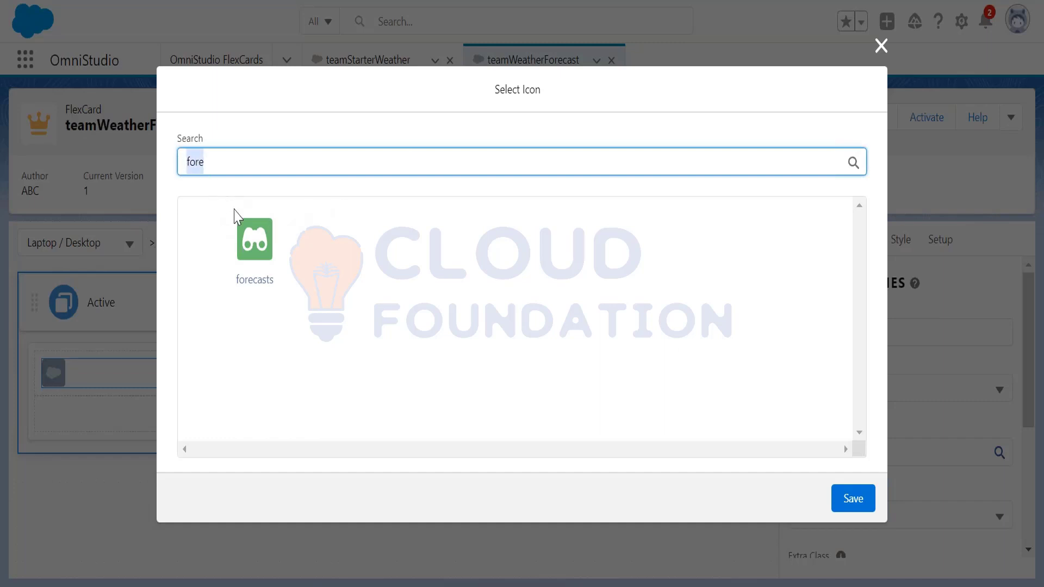
{"action": "left_click", "coordinate": [266, 240]}
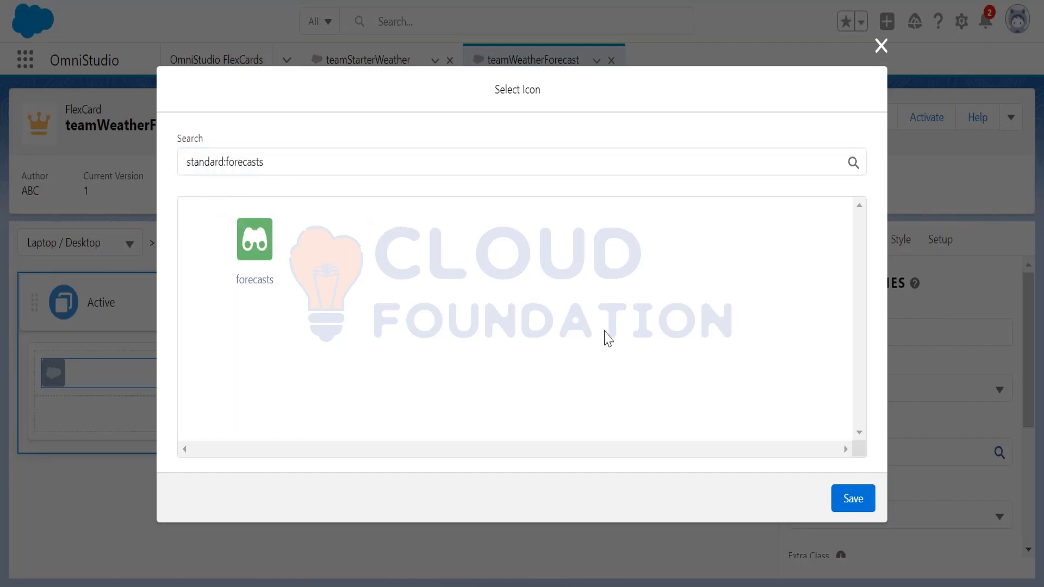
{"action": "left_click", "coordinate": [853, 499]}
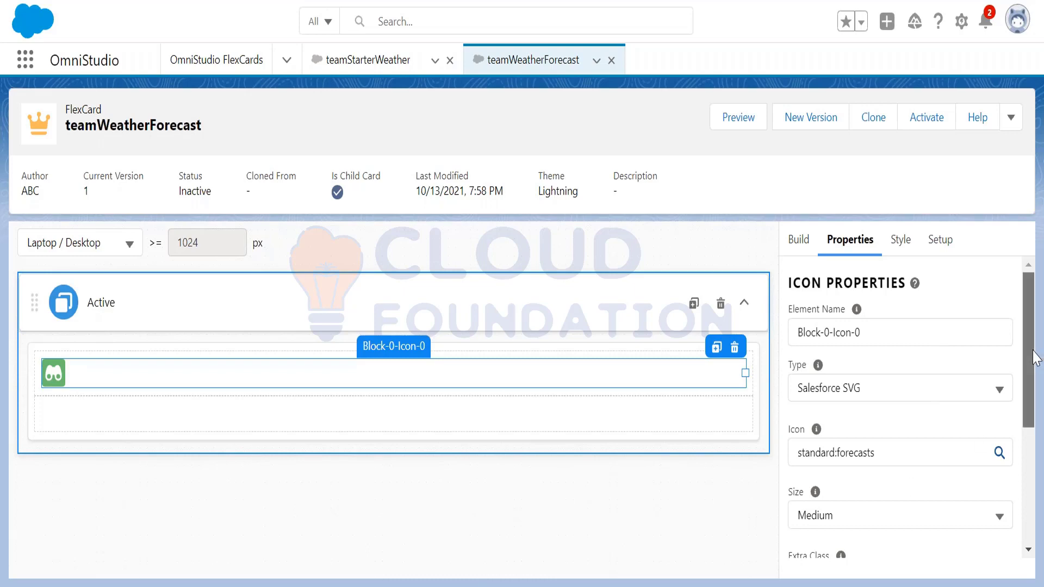
Clear the extra class value of the forecasts icon element
{"action": "scroll", "coordinate": [1031, 390], "scroll_direction": "down", "scroll_amount": 1}
{"action": "scroll", "coordinate": [1032, 391], "scroll_direction": "down", "scroll_amount": 2}
{"action": "left_click", "coordinate": [876, 456]}
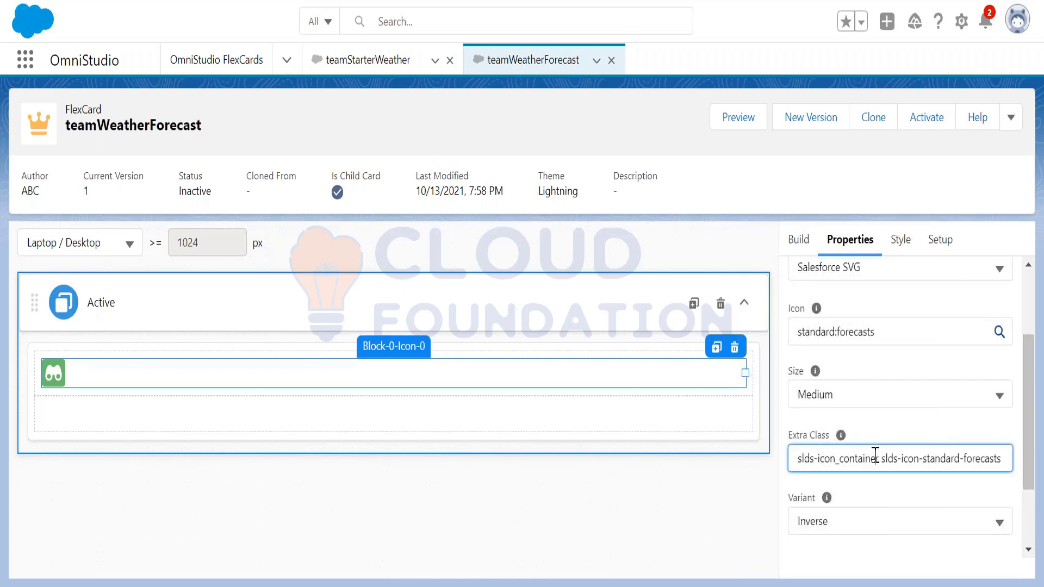
{"action": "key", "text": "ctrl+a"}
{"action": "key", "text": "BackSpace"}
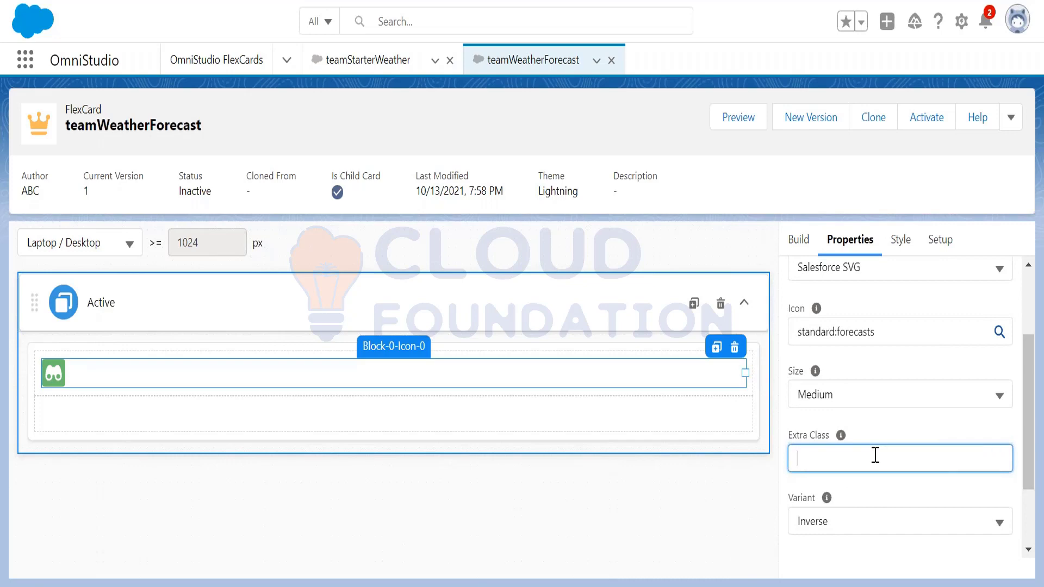
{"action": "left_click", "coordinate": [867, 428]}
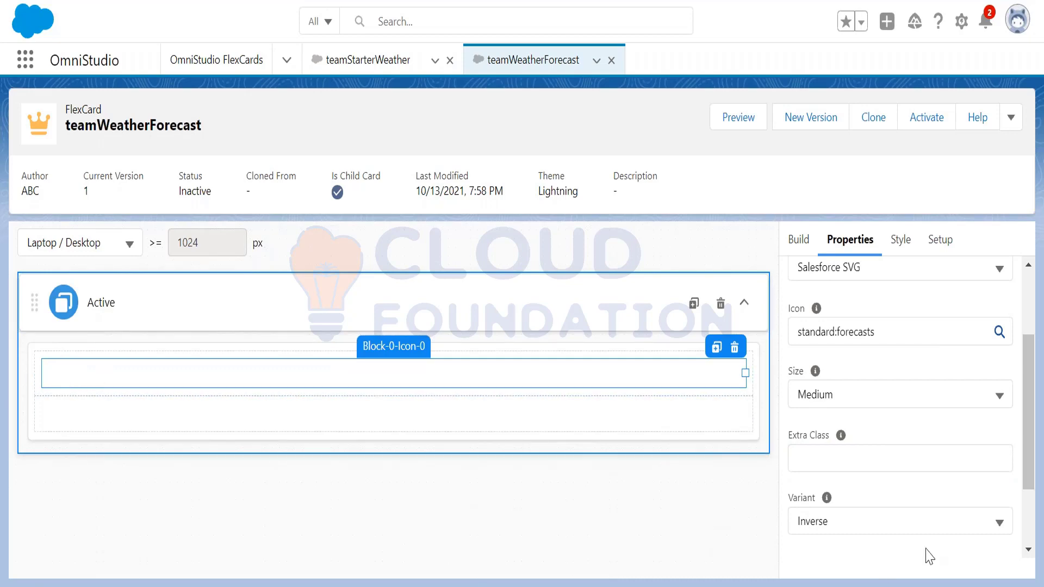
Set the variant of the forecasts icon element to Default
{"action": "scroll", "coordinate": [1034, 381], "scroll_direction": "down", "scroll_amount": 1}
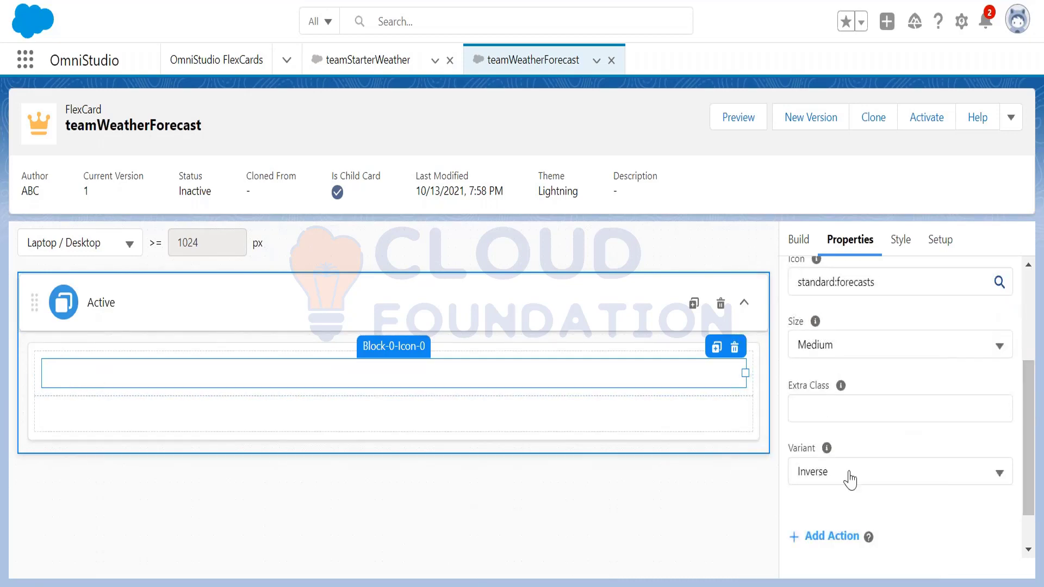
{"action": "left_click", "coordinate": [849, 480]}
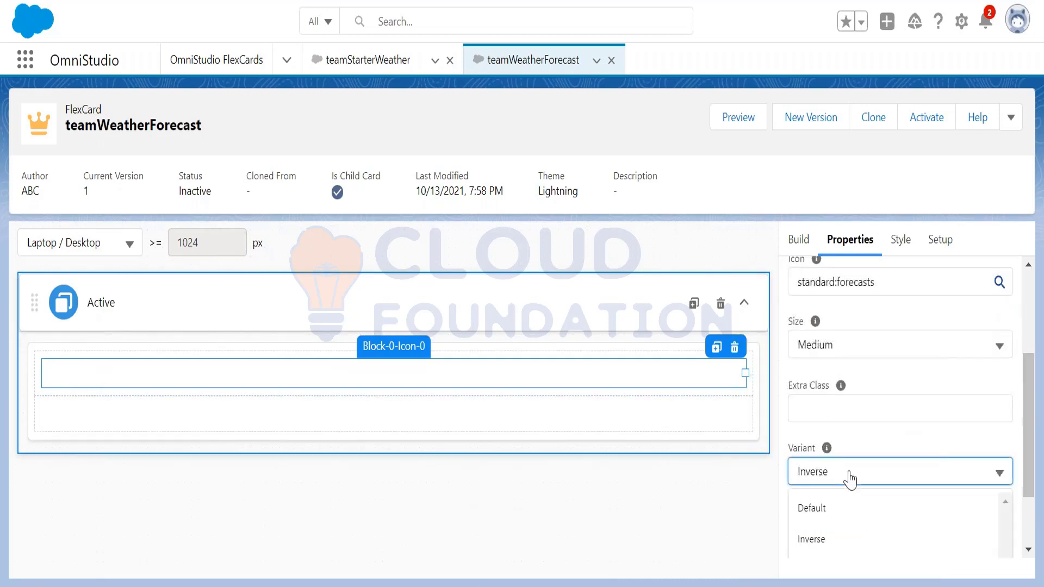
{"action": "left_click", "coordinate": [833, 511]}
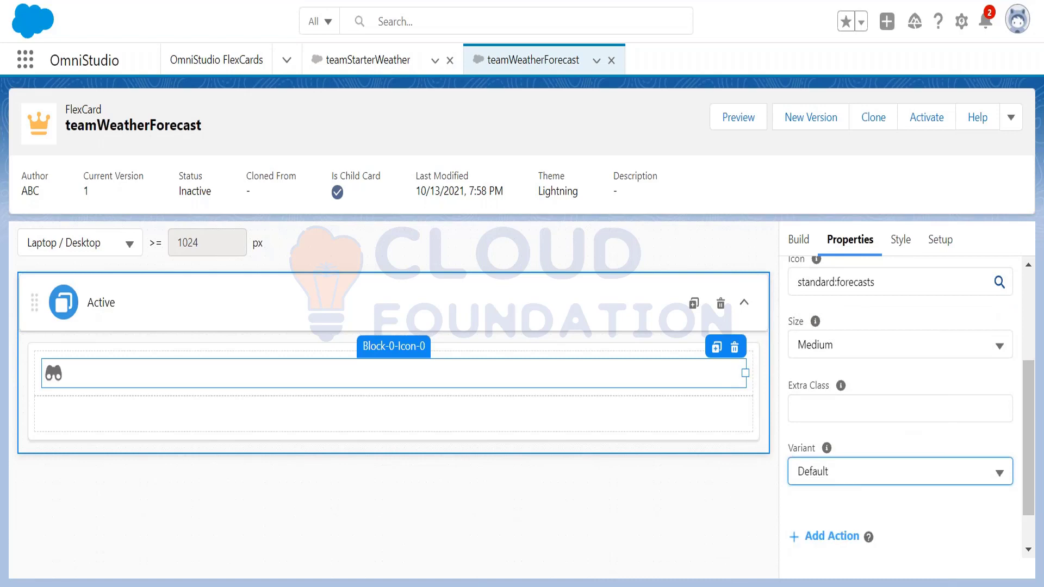
Set the size of the forecasts icon element to Large
{"action": "left_click", "coordinate": [844, 342]}
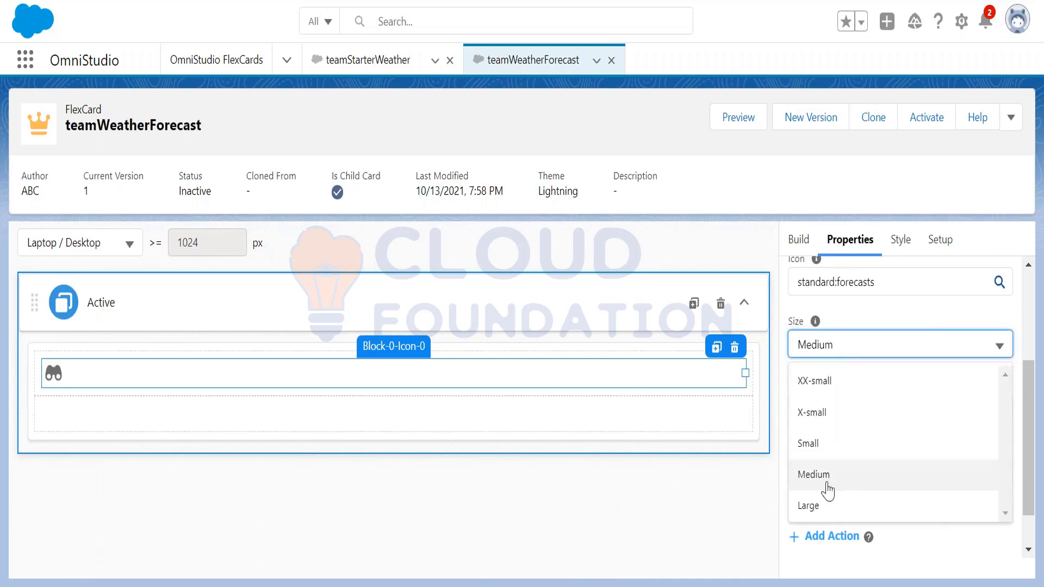
{"action": "left_click", "coordinate": [824, 505]}
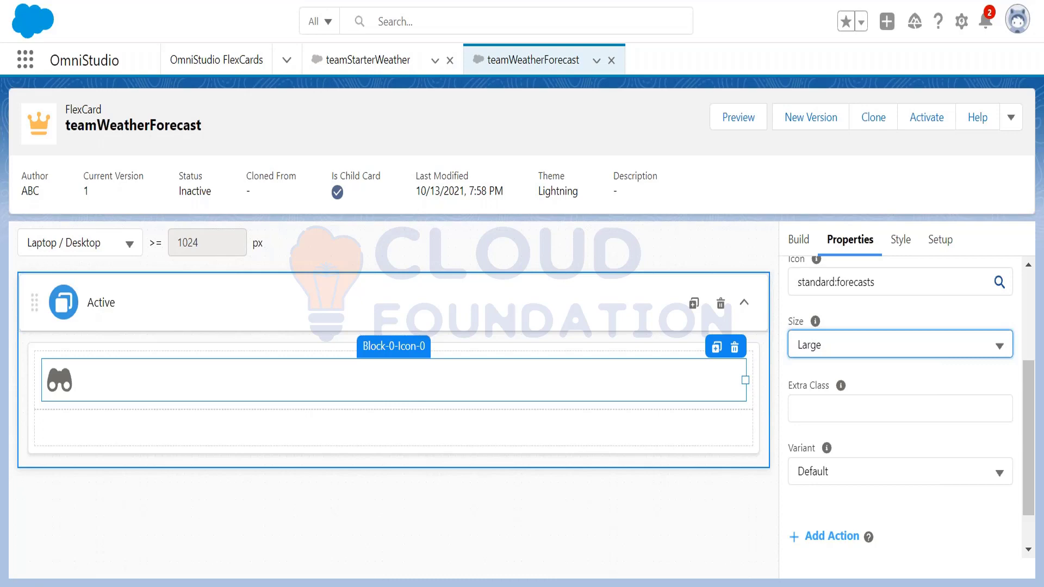
{"action": "left_click", "coordinate": [620, 514]}
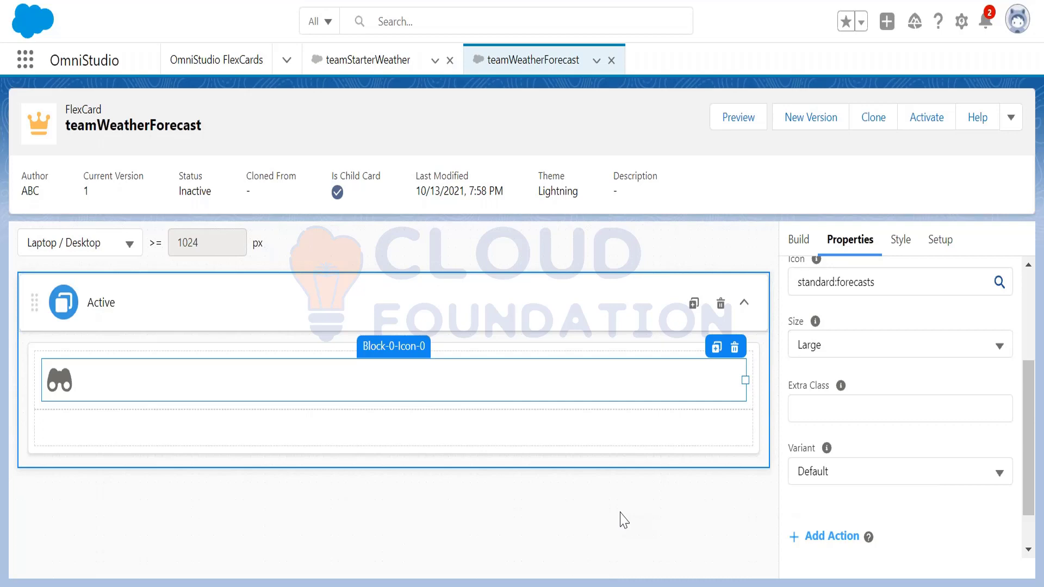
Select the empty 5 Dasy Forecast block below the icon element
{"action": "left_click", "coordinate": [587, 433]}
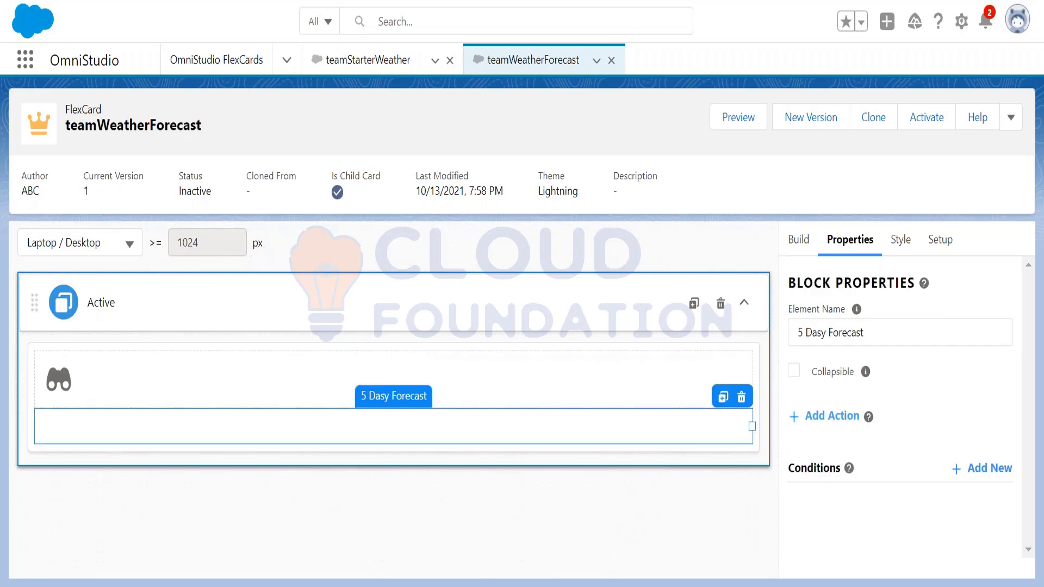
{"action": "left_click", "coordinate": [799, 240]}
{"action": "left_click", "coordinate": [598, 416]}
Switch to Notepad and add the heading "--- DataTable" below the weather JSON
{"action": "key", "text": "alt+Tab"}
{"action": "left_click", "coordinate": [333, 505]}
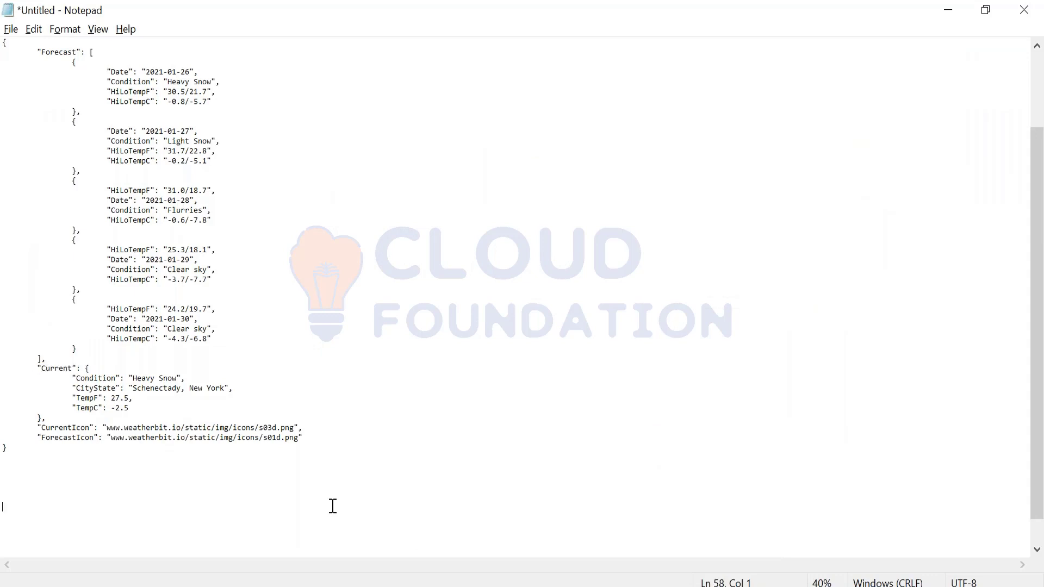
{"action": "left_click", "coordinate": [298, 497]}
{"action": "type", "text": "--- Data Ta"}
{"action": "key", "text": "BackSpace"}
{"action": "key", "text": "BackSpace"}
{"action": "key", "text": "BackSpace"}
{"action": "type", "text": "Table"}
{"action": "key", "text": "ctrl+plus"}
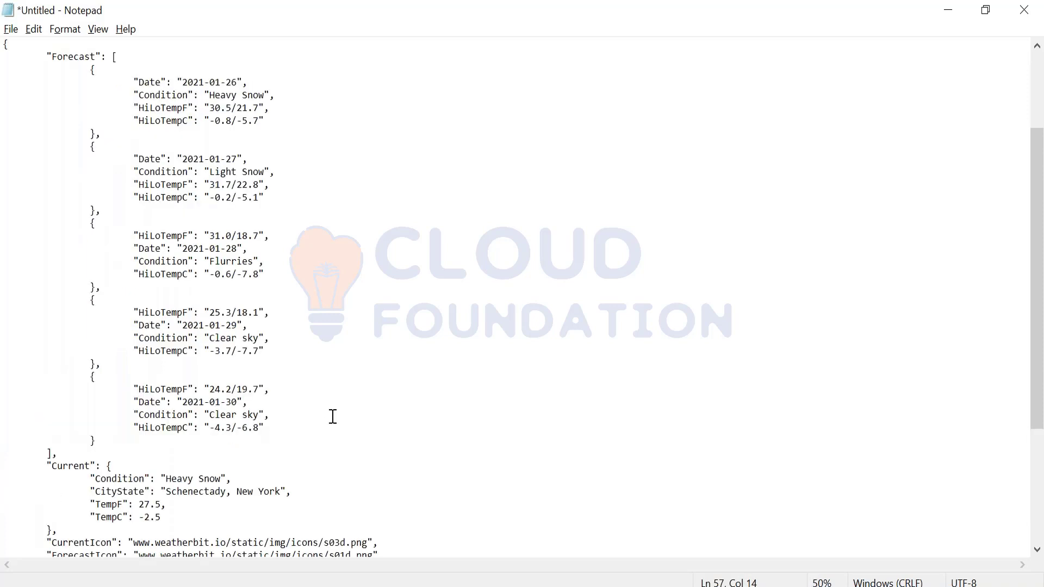
Add several blank lines beneath the DataTable heading in the notes
{"action": "key", "text": "Return"}
{"action": "key", "text": "Return"}
{"action": "key", "text": "Return"}
{"action": "key", "text": "Return"}
{"action": "key", "text": "Return"}
{"action": "key", "text": "Return"}
{"action": "key", "text": "Return"}
{"action": "key", "text": "Return"}
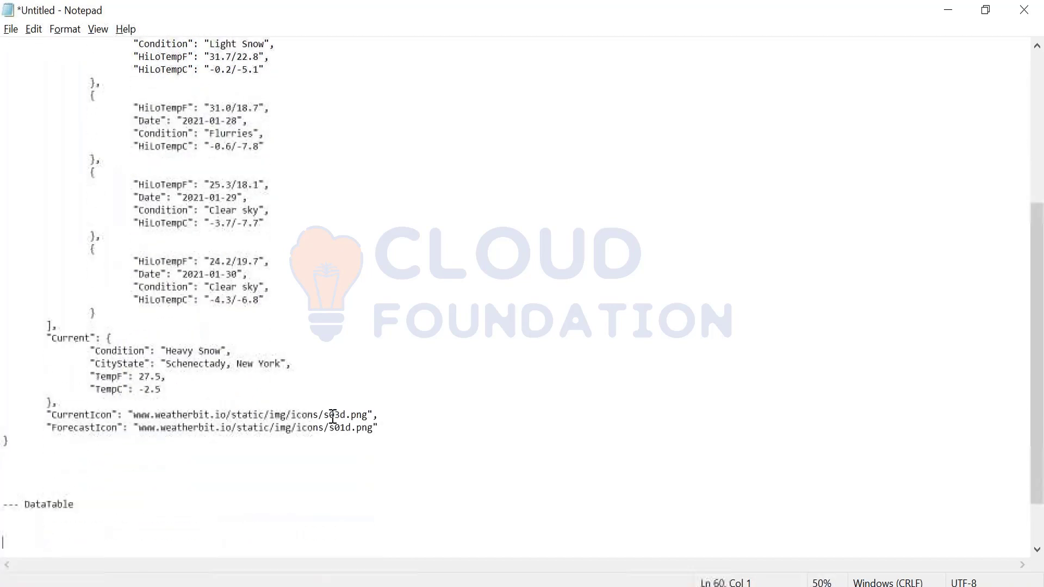
{"action": "key", "text": "ctrl+plus"}
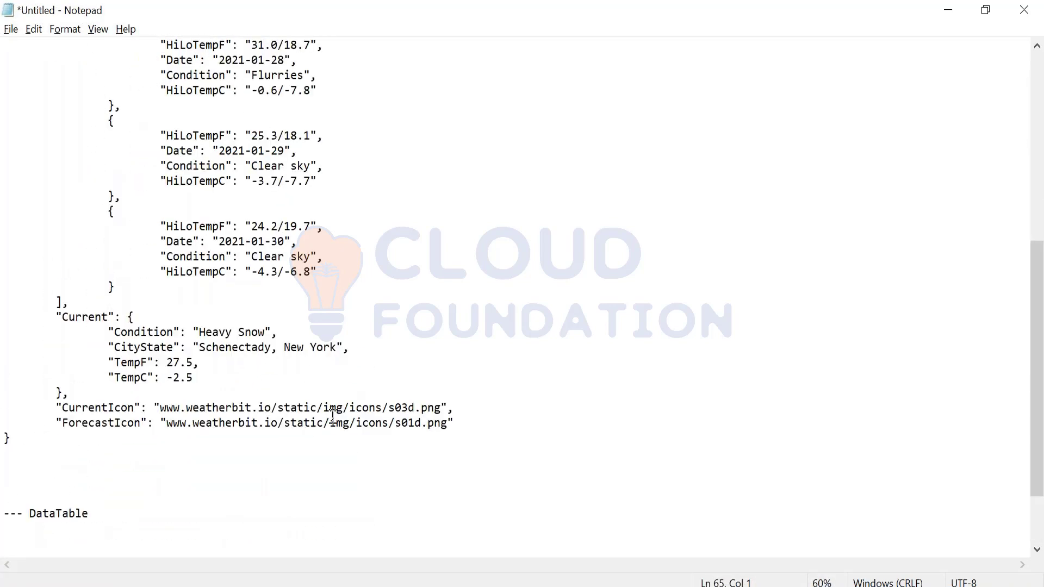
{"action": "key", "text": "BackSpace"}
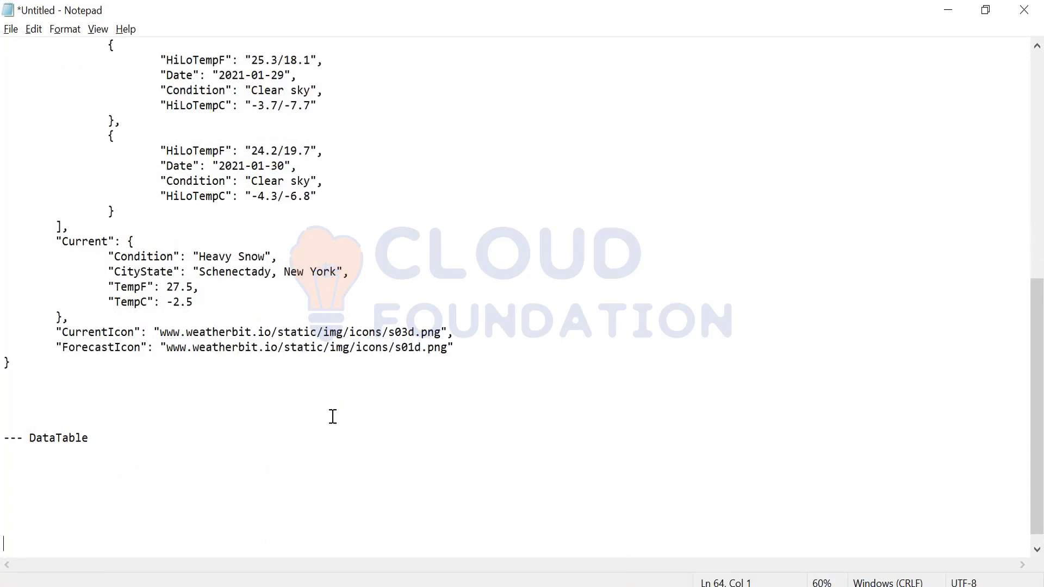
Switch back to OmniStudio and add a Datatable element inside the 5 Dasy Forecast block
{"action": "key", "text": "alt+Tab"}
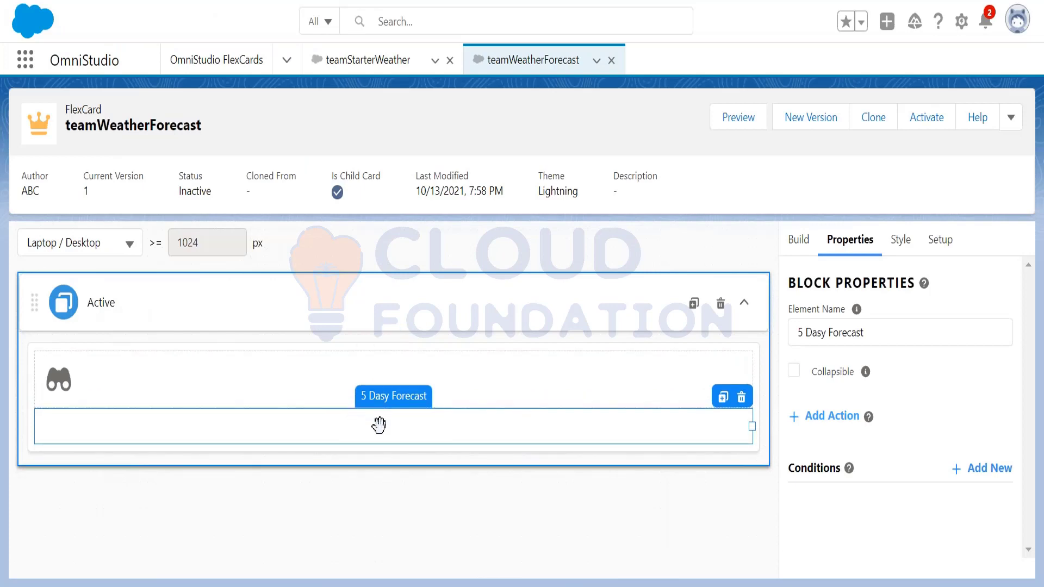
{"action": "left_click", "coordinate": [800, 242]}
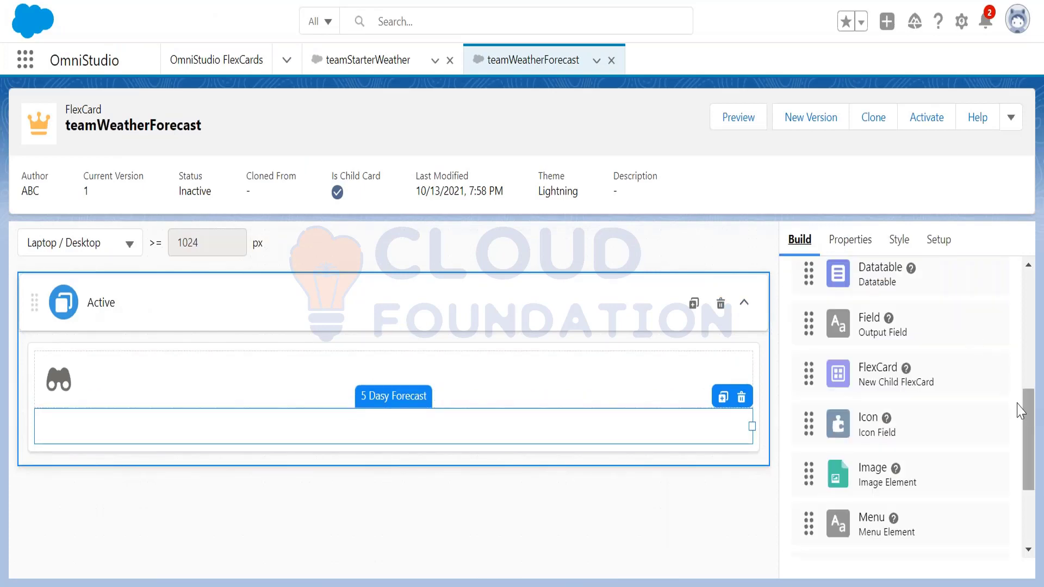
{"action": "left_click_drag", "start_coordinate": [1028, 405], "coordinate": [1033, 367]}
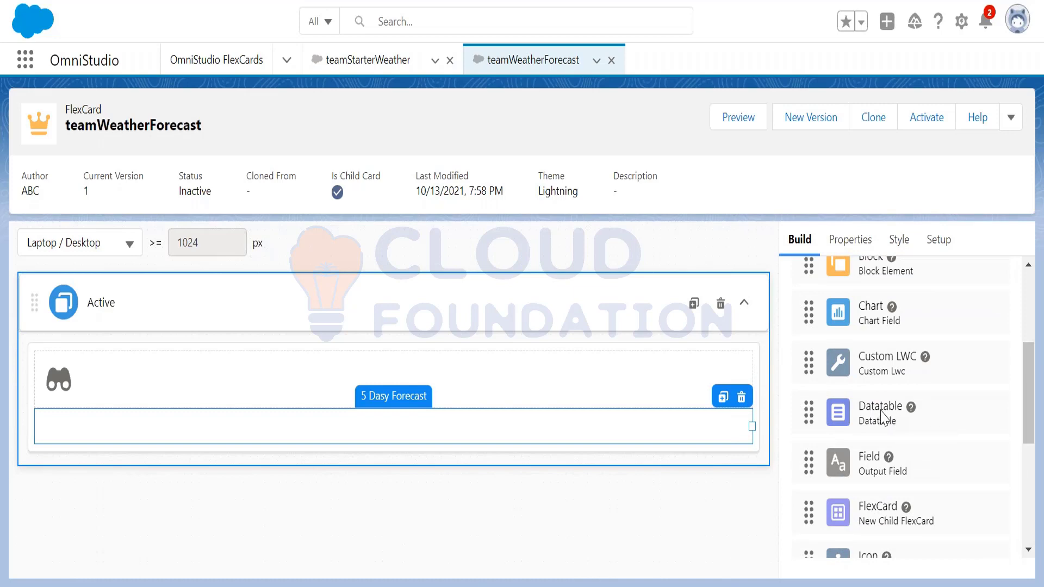
{"action": "left_click_drag", "start_coordinate": [882, 418], "coordinate": [693, 438]}
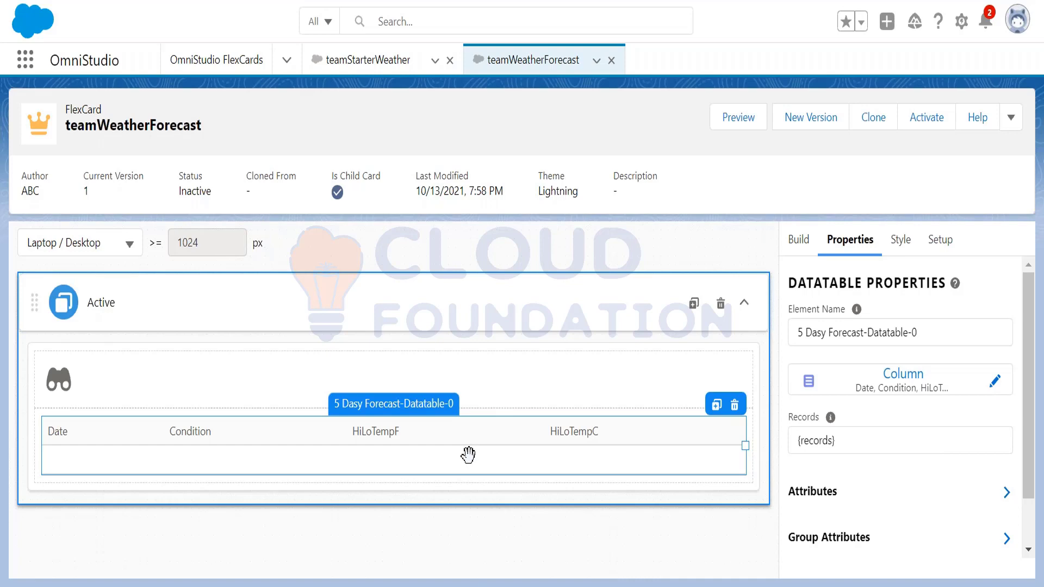
Switch to Notepad and examine the HiLoTempF, Date, Condition and HiLoTempC keys of the last forecast entry in the JSON
{"action": "key", "text": "alt+Tab"}
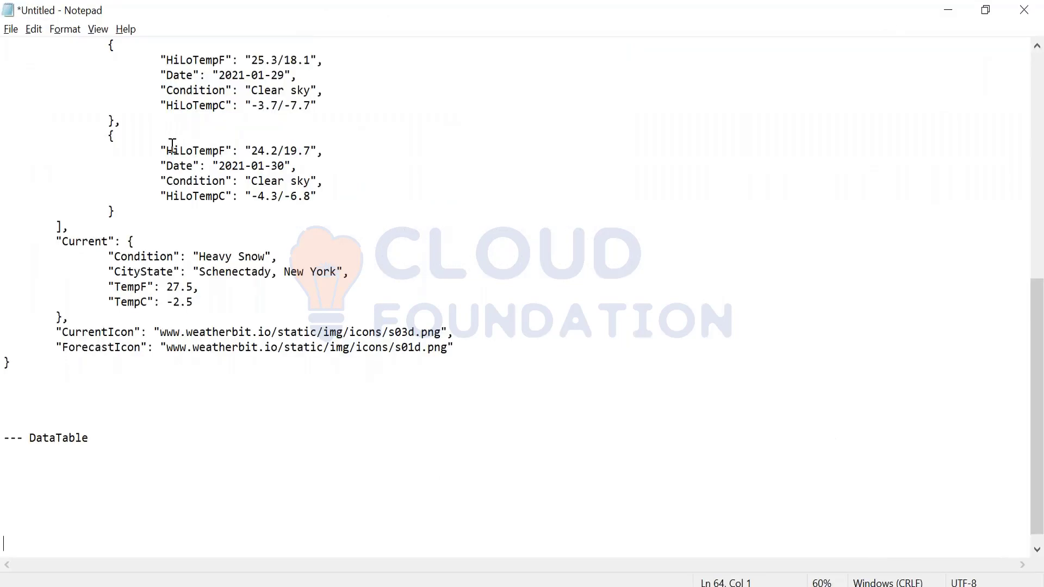
{"action": "left_click_drag", "start_coordinate": [165, 166], "coordinate": [226, 181]}
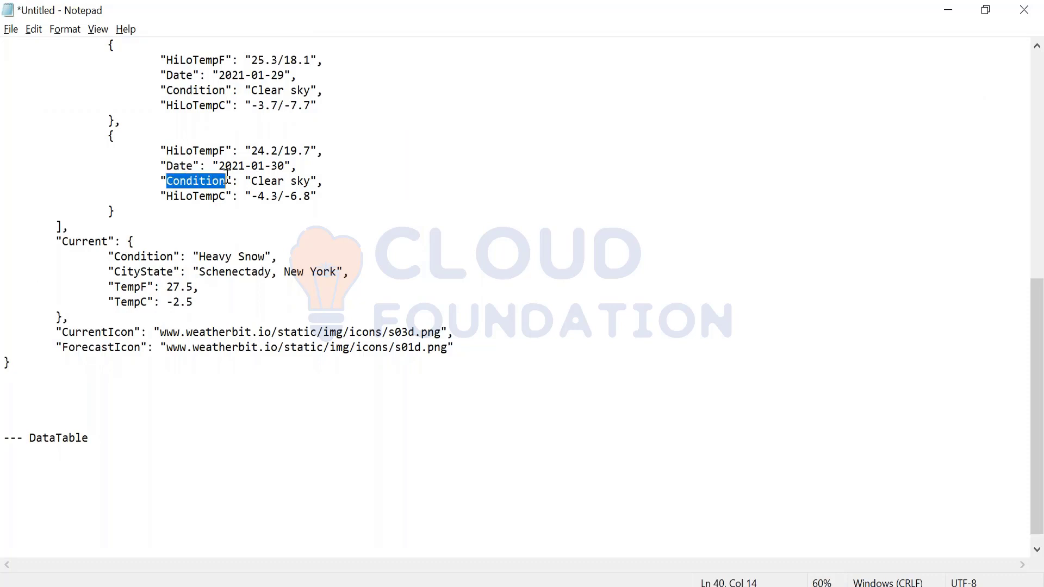
{"action": "left_click", "coordinate": [172, 156]}
{"action": "left_click_drag", "start_coordinate": [172, 155], "coordinate": [220, 152]}
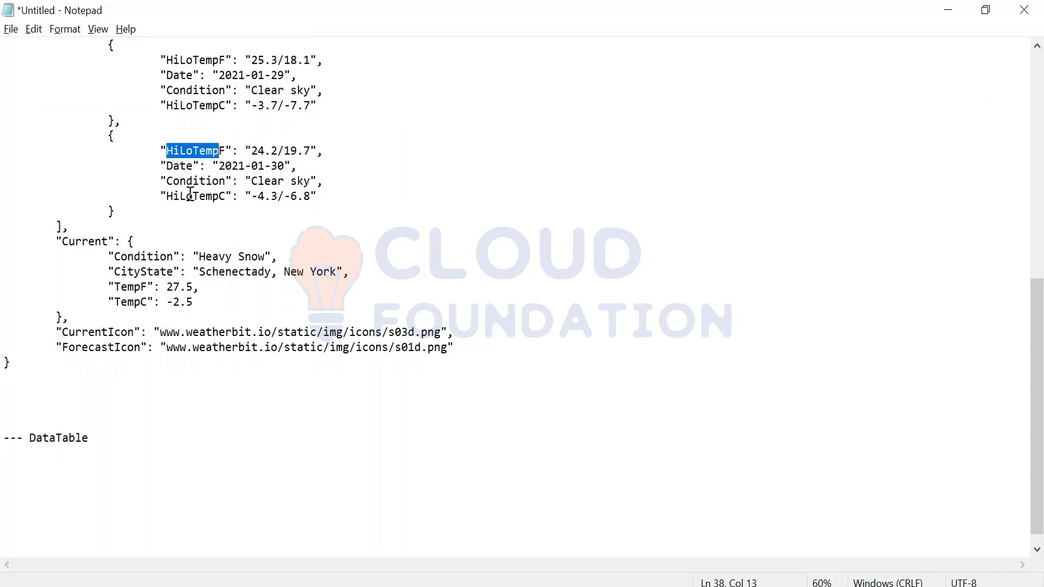
{"action": "left_click_drag", "start_coordinate": [167, 197], "coordinate": [228, 191]}
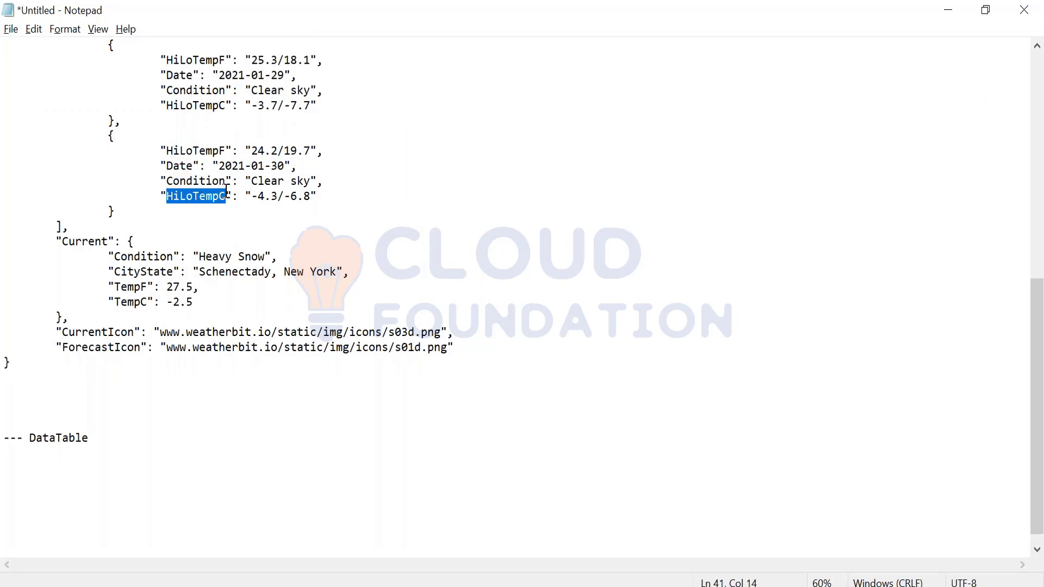
{"action": "left_click_drag", "start_coordinate": [163, 139], "coordinate": [231, 204]}
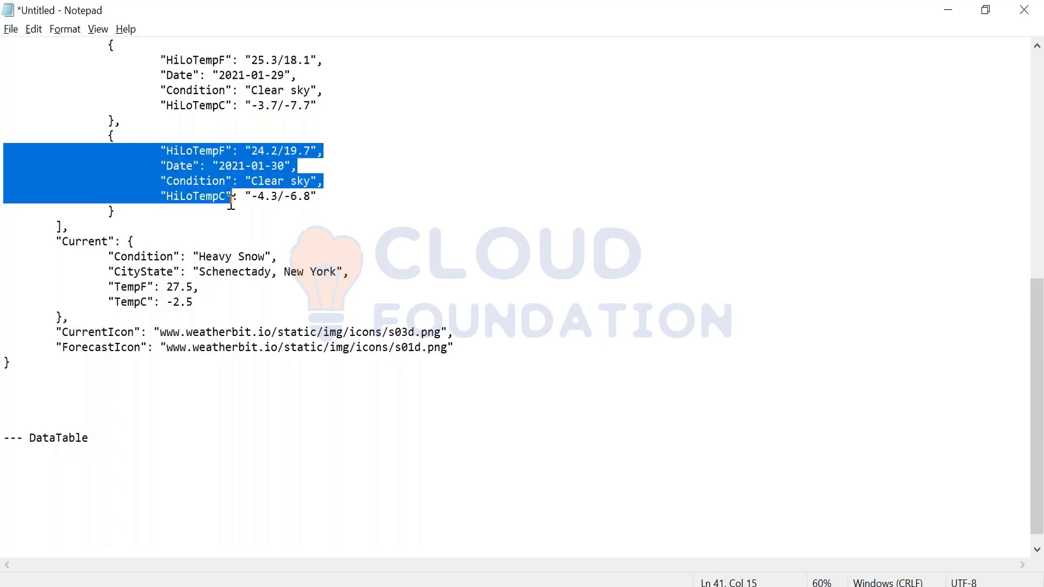
Switch back to OmniStudio, remove the HiLoTempC column from the forecast datatable and save the column settings
{"action": "key", "text": "alt+Tab"}
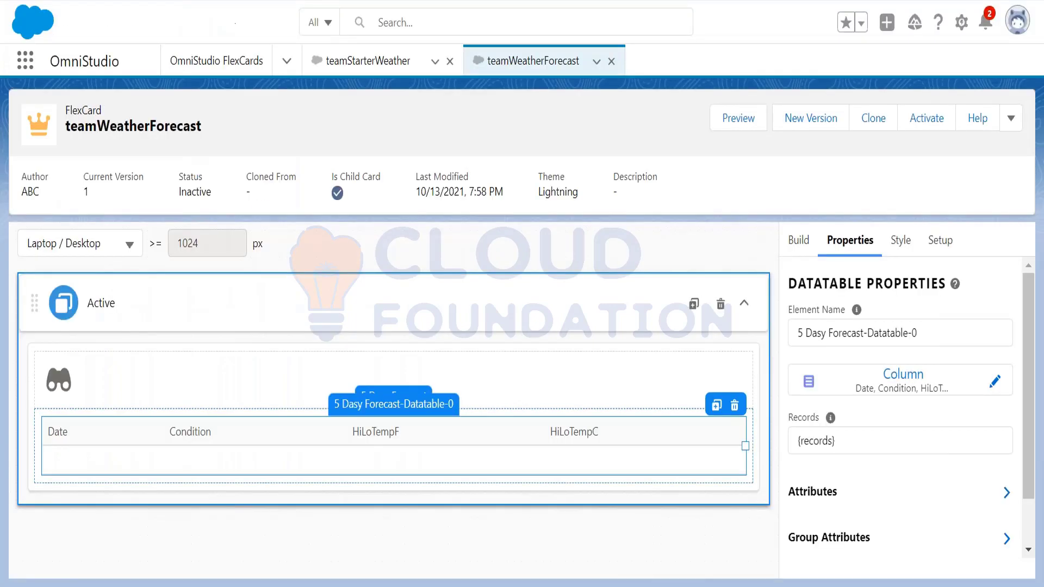
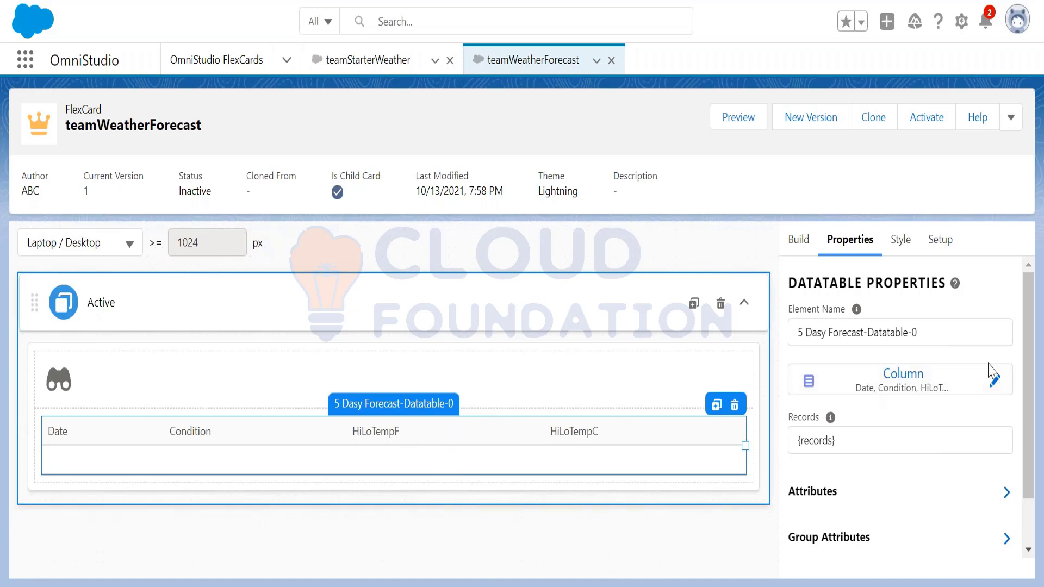
{"action": "left_click", "coordinate": [993, 383]}
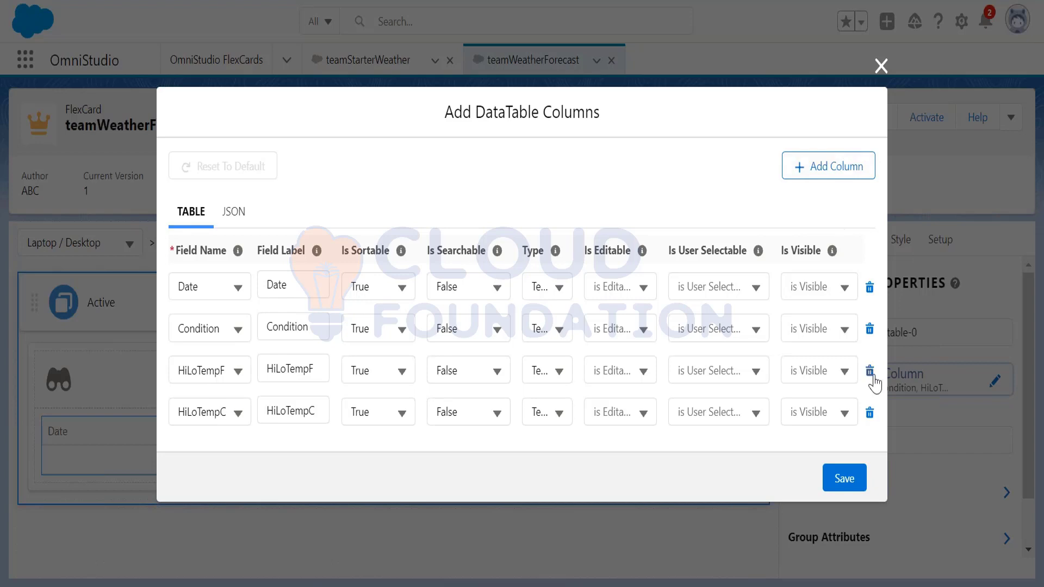
{"action": "left_click", "coordinate": [870, 414]}
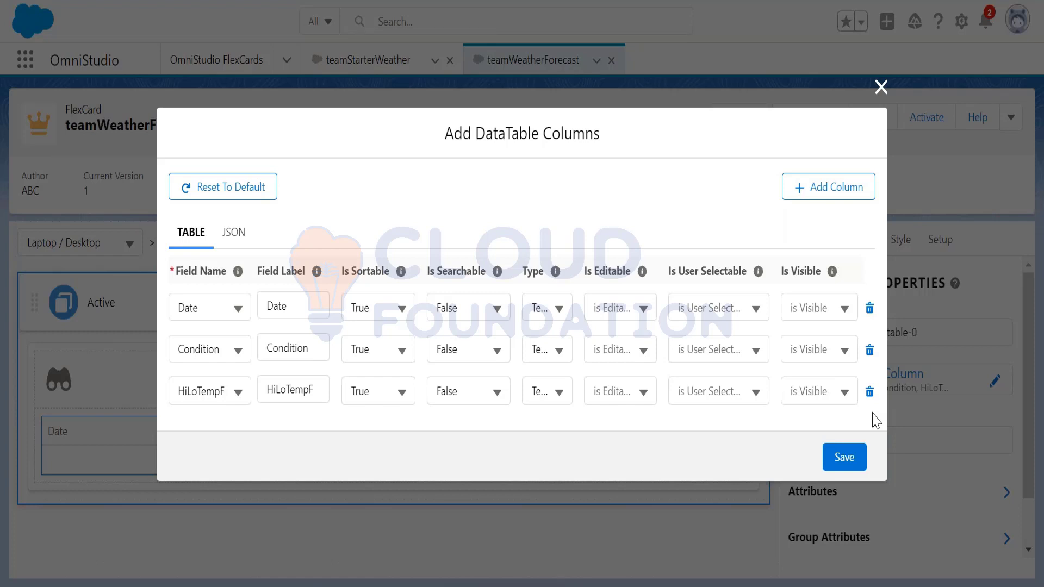
{"action": "left_click", "coordinate": [844, 458]}
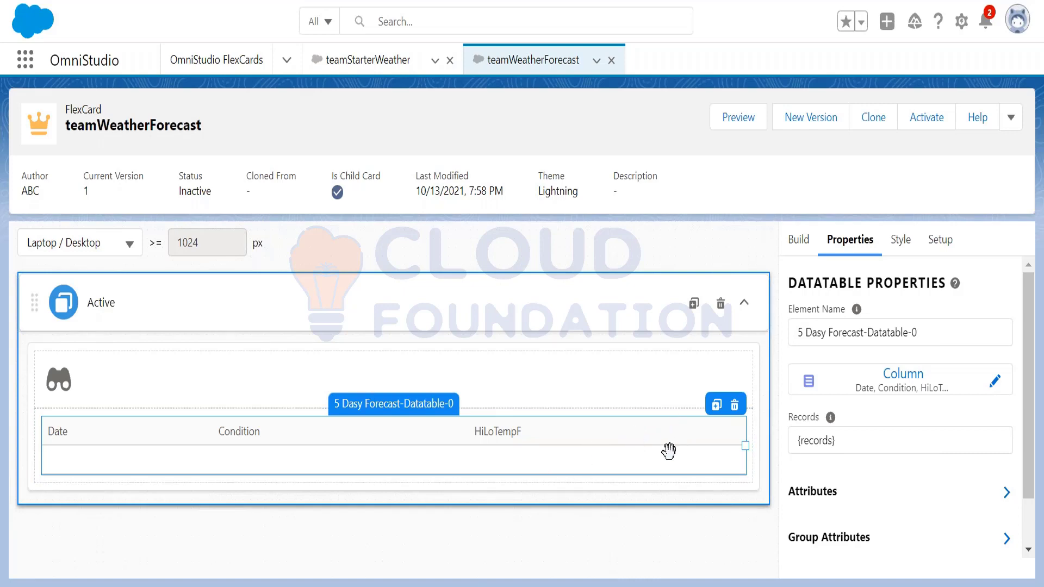
Preview the teamWeatherForecast card and examine the rows and repetition of the forecast datatable
{"action": "left_click", "coordinate": [737, 117]}
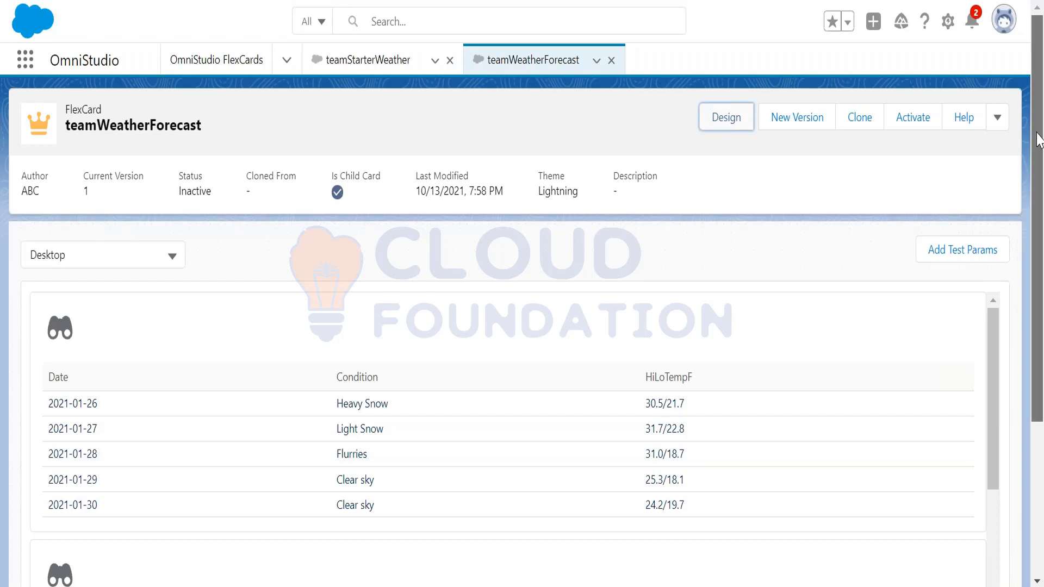
{"action": "left_click_drag", "start_coordinate": [1039, 139], "coordinate": [1040, 292]}
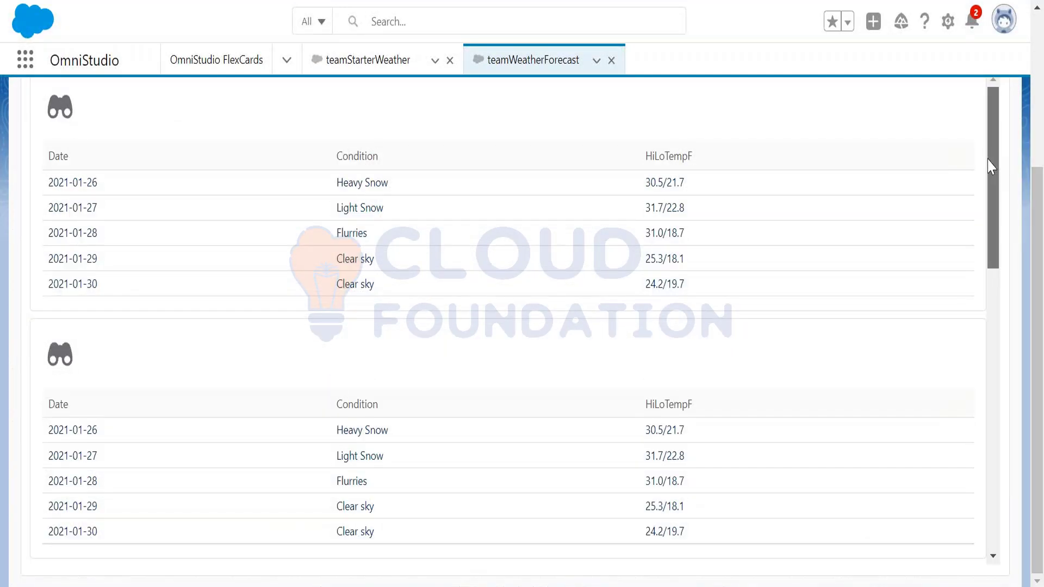
{"action": "mouse_move", "coordinate": [990, 167]}
{"action": "left_mouse_down"}
{"action": "mouse_move", "coordinate": [1006, 443]}
{"action": "mouse_move", "coordinate": [996, 155]}
{"action": "left_mouse_up"}
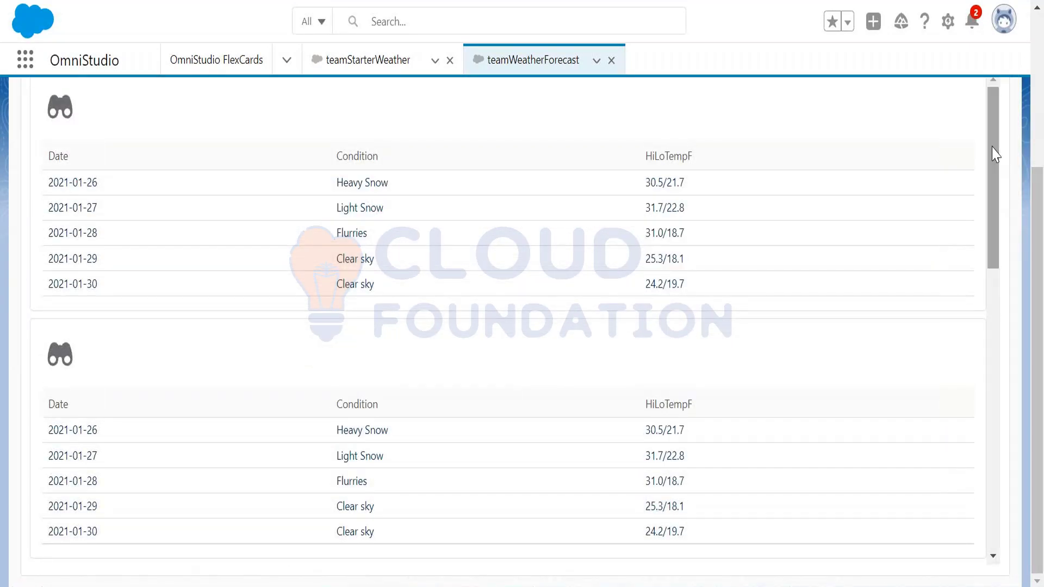
{"action": "left_click_drag", "start_coordinate": [1037, 196], "coordinate": [1029, 79]}
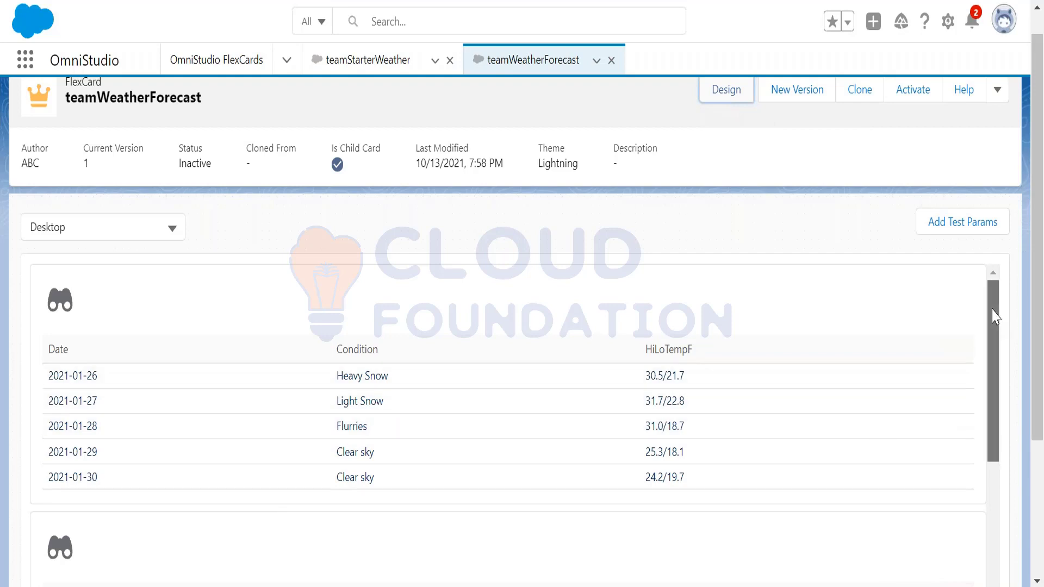
{"action": "scroll", "coordinate": [993, 368], "scroll_direction": "down", "scroll_amount": 2}
{"action": "left_click_drag", "start_coordinate": [994, 368], "coordinate": [994, 399]}
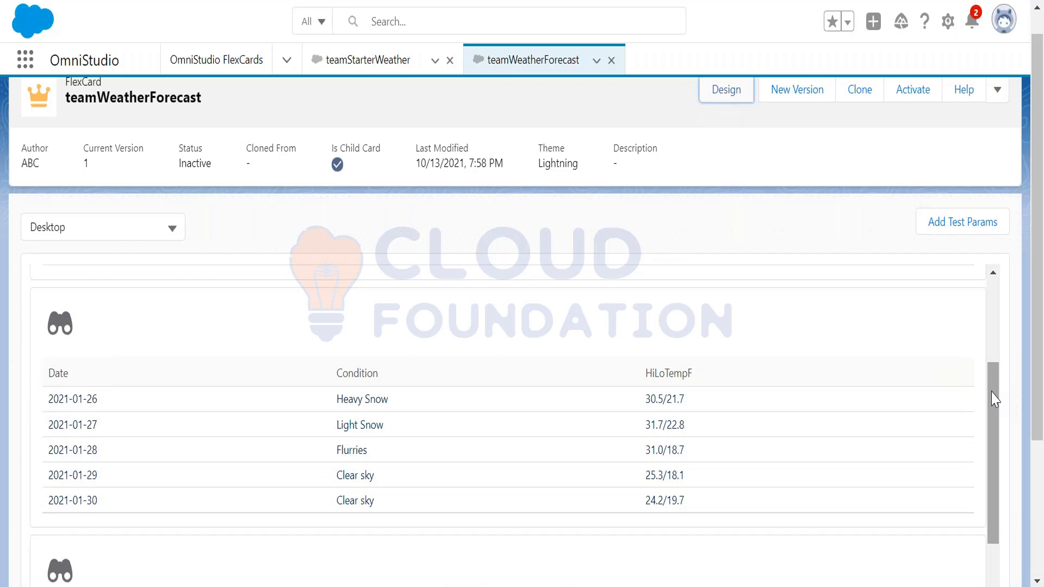
{"action": "left_click_drag", "start_coordinate": [996, 400], "coordinate": [998, 245]}
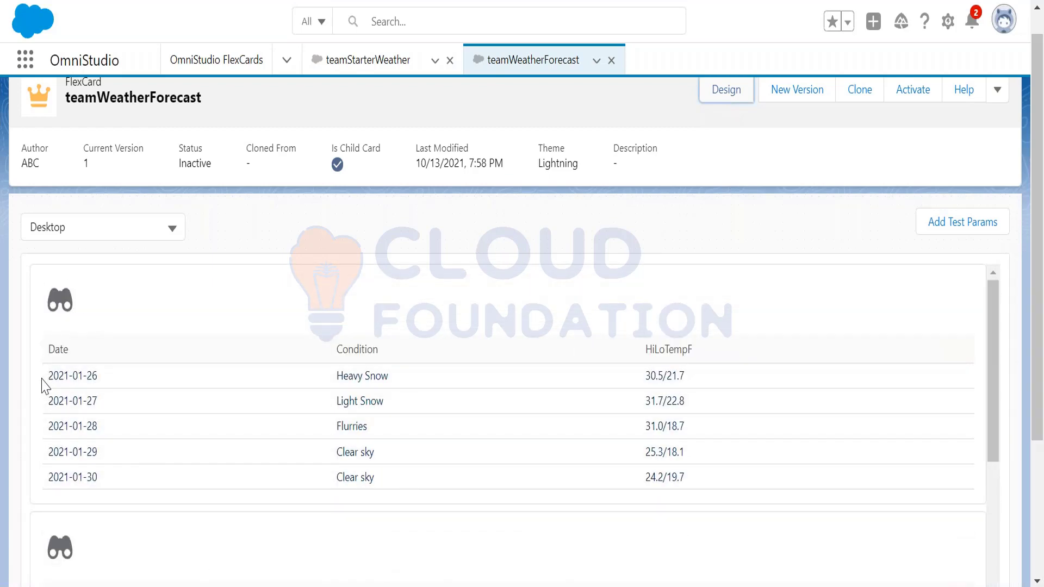
{"action": "left_click_drag", "start_coordinate": [46, 385], "coordinate": [123, 488]}
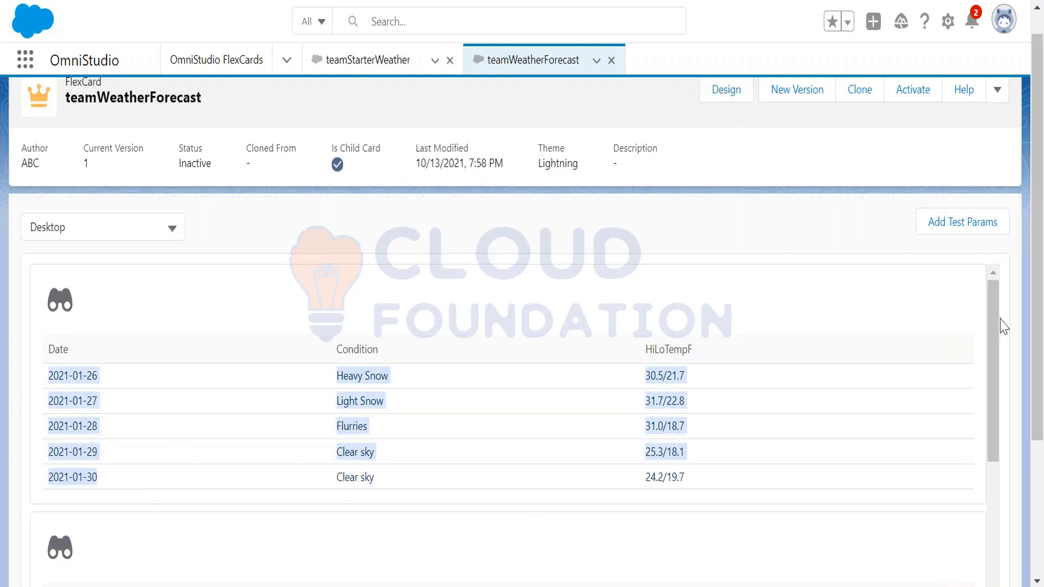
{"action": "left_click_drag", "start_coordinate": [995, 353], "coordinate": [979, 304]}
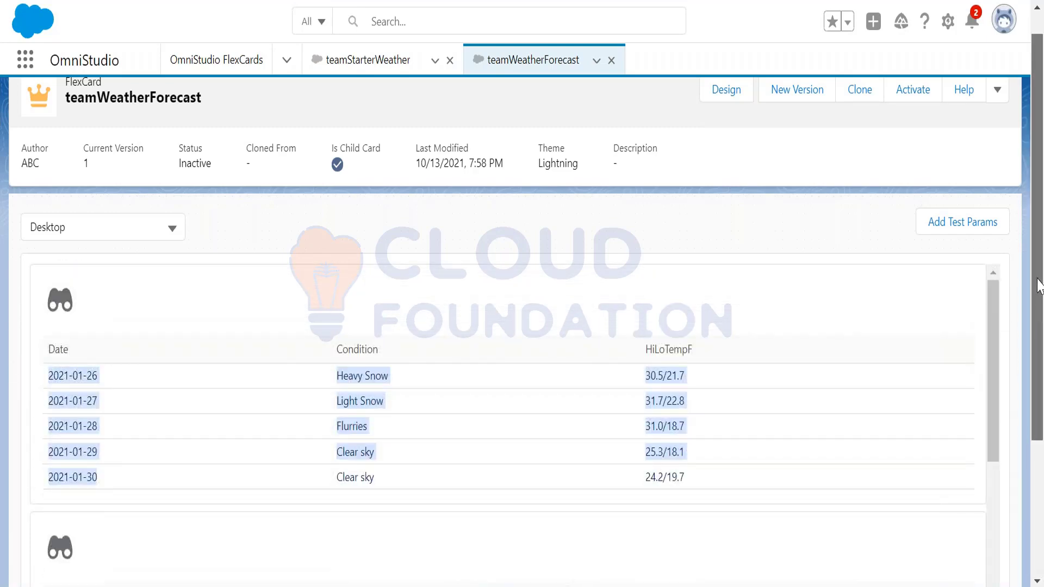
Return to the card's design view and turn off Repeat Records in its card properties
{"action": "scroll", "coordinate": [1038, 285], "scroll_direction": "up", "scroll_amount": 1}
{"action": "left_click", "coordinate": [729, 127]}
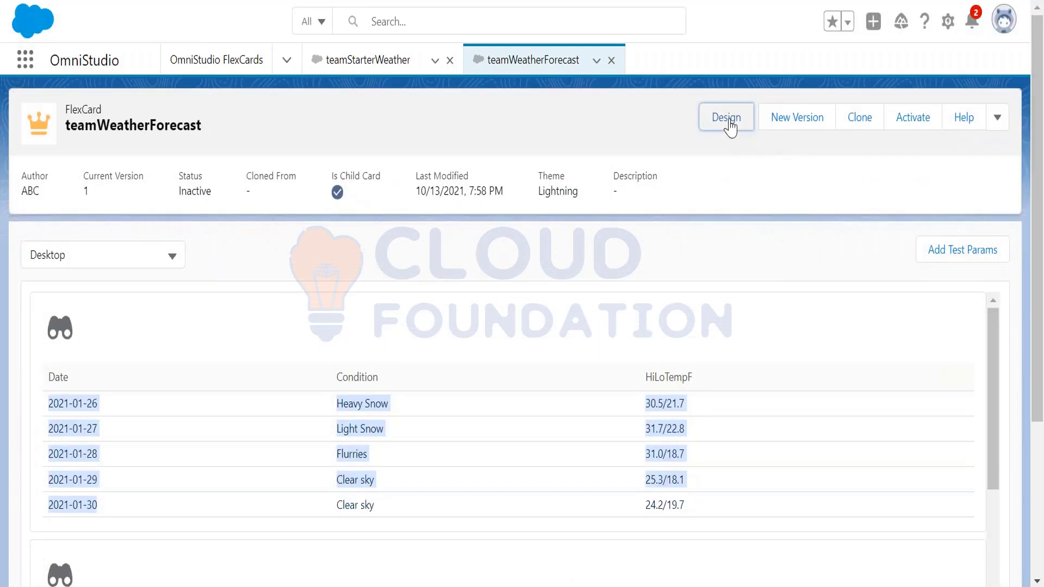
{"action": "left_click", "coordinate": [935, 241]}
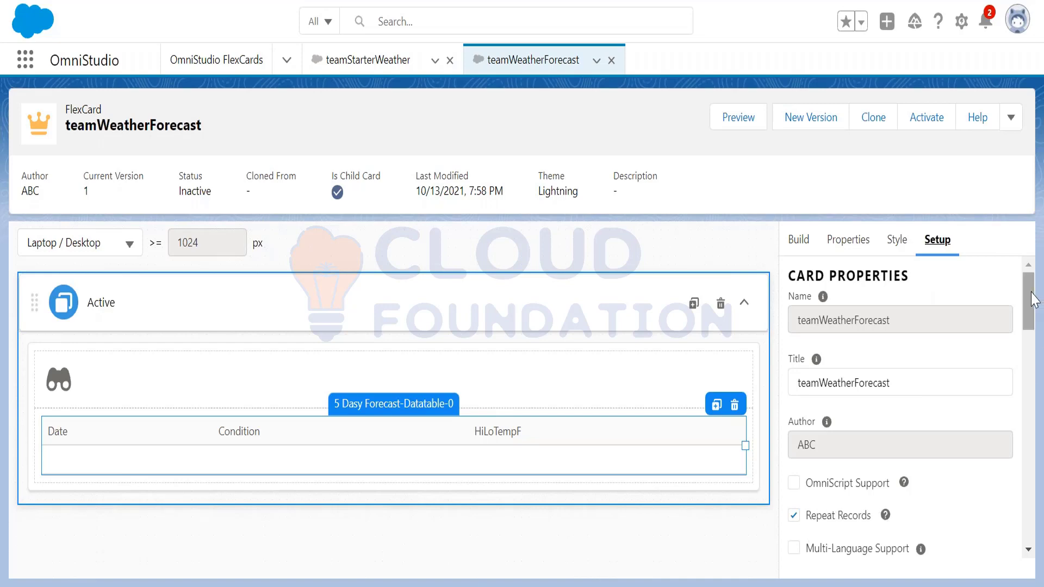
{"action": "scroll", "coordinate": [1034, 299], "scroll_direction": "down", "scroll_amount": 3}
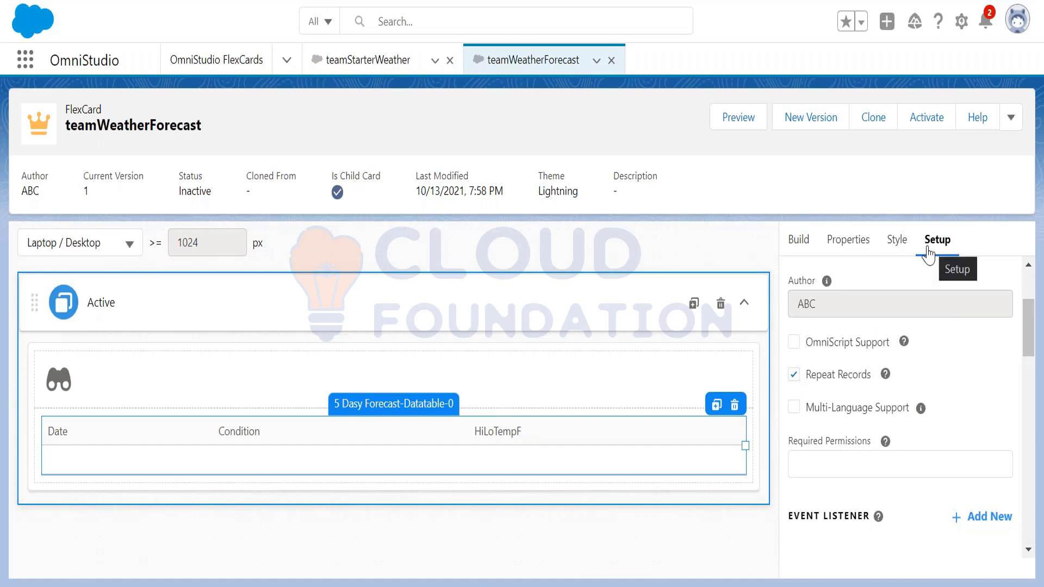
{"action": "left_click", "coordinate": [795, 375]}
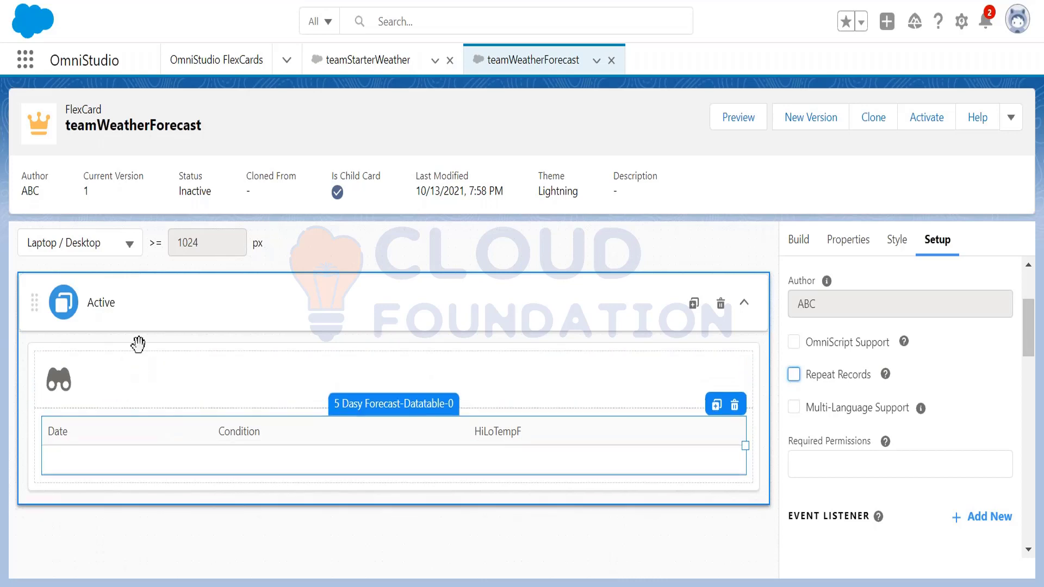
Set the default width of the Icon block to 2 of 12 columns in its style dimensions
{"action": "left_click", "coordinate": [140, 362]}
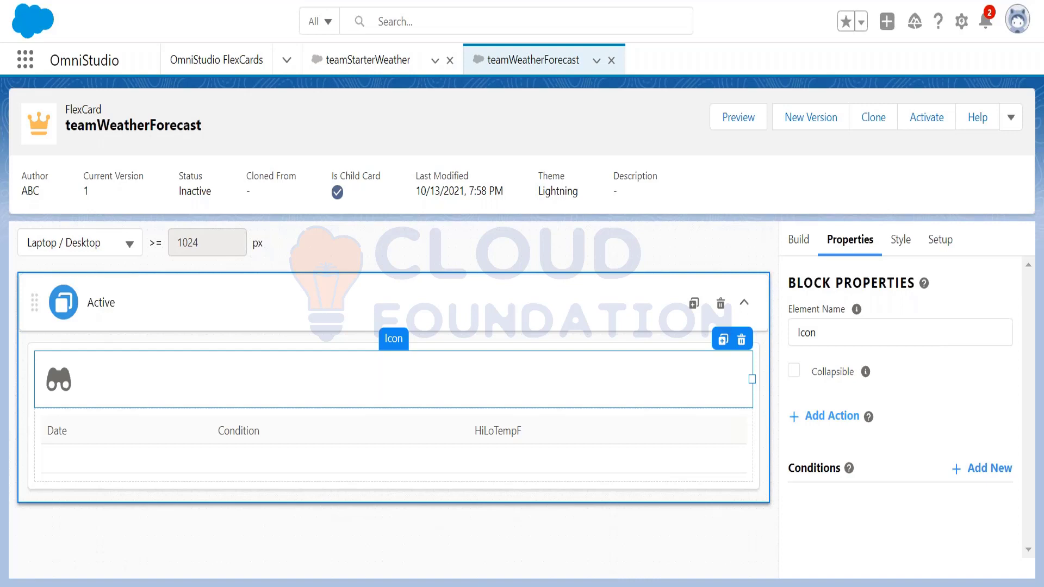
{"action": "left_click", "coordinate": [345, 350]}
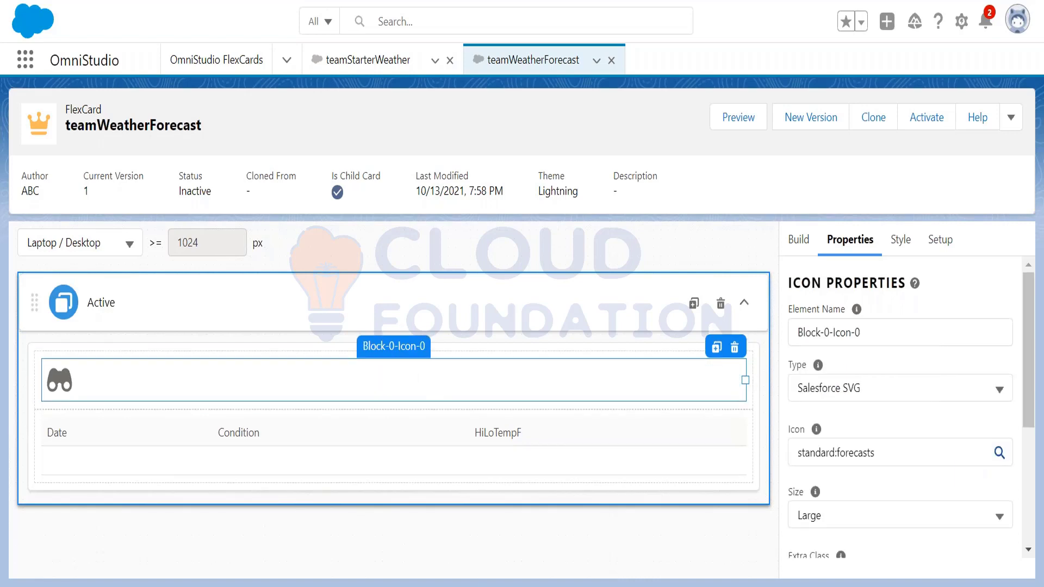
{"action": "left_click", "coordinate": [300, 349]}
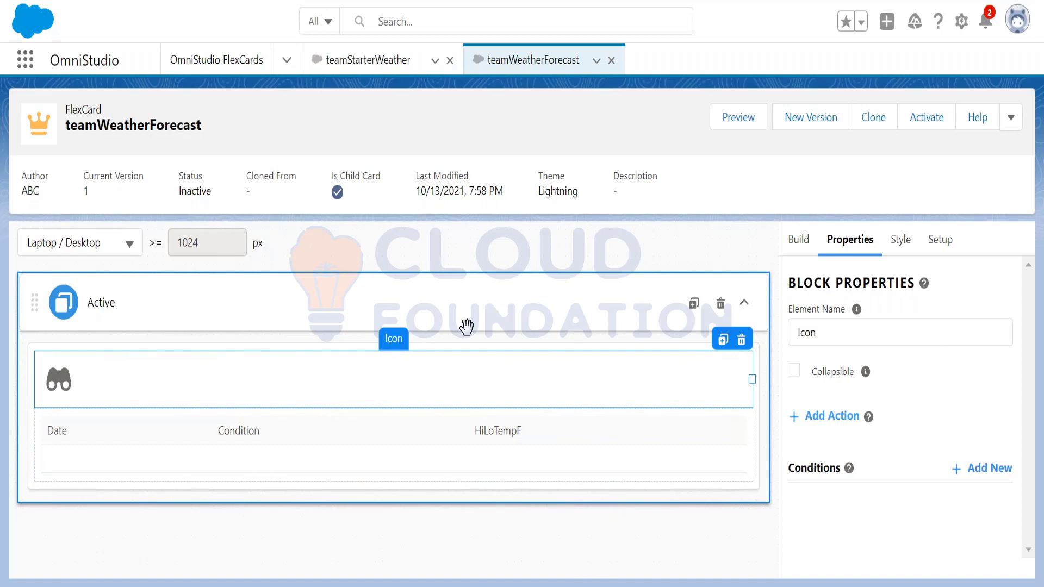
{"action": "left_click", "coordinate": [904, 254]}
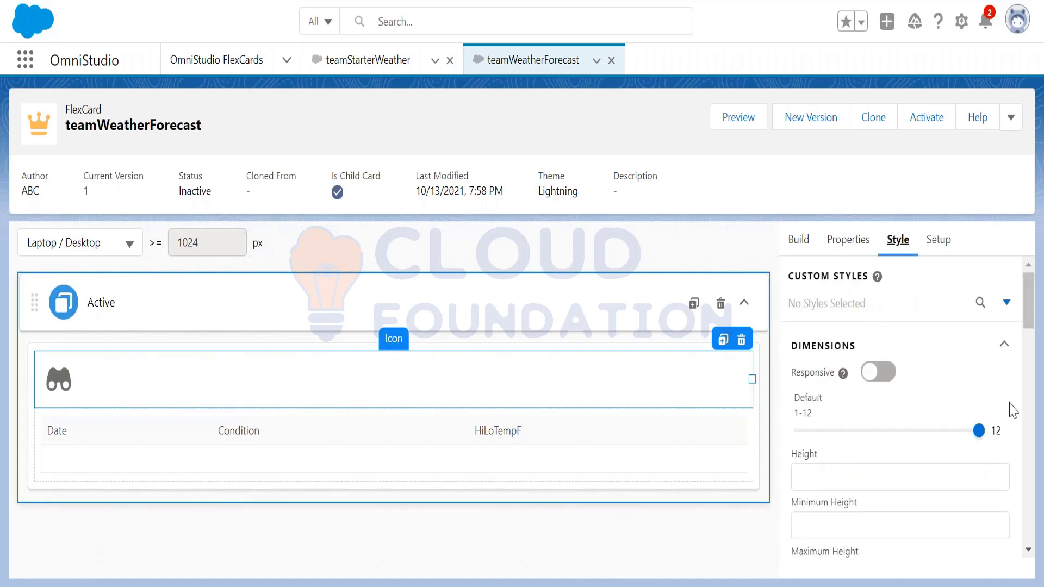
{"action": "left_click_drag", "start_coordinate": [976, 429], "coordinate": [821, 447]}
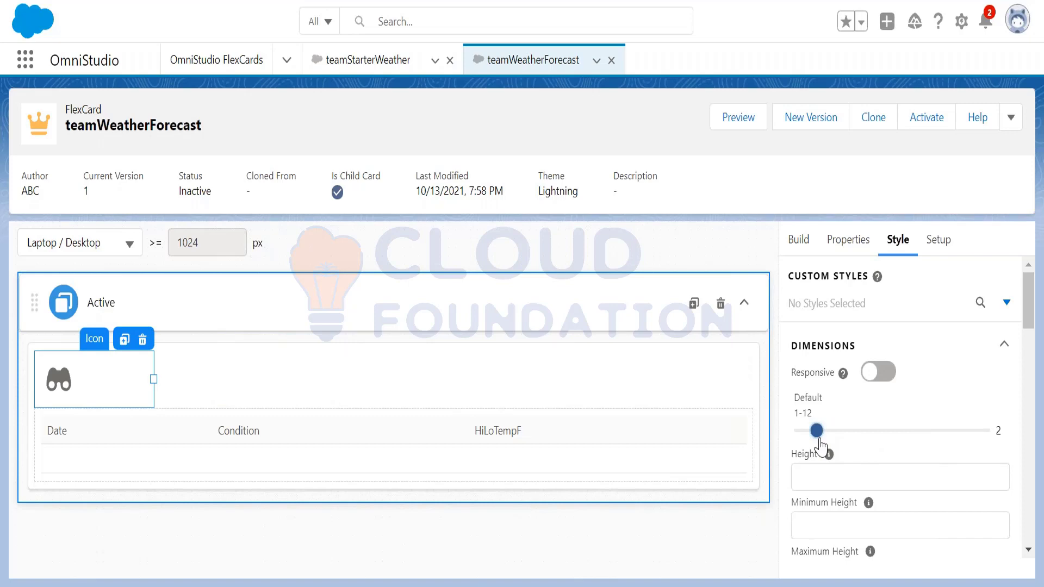
Set the default width of the 5 Dasy Forecast block to 10 columns so it fits beside the icon
{"action": "left_click", "coordinate": [454, 419]}
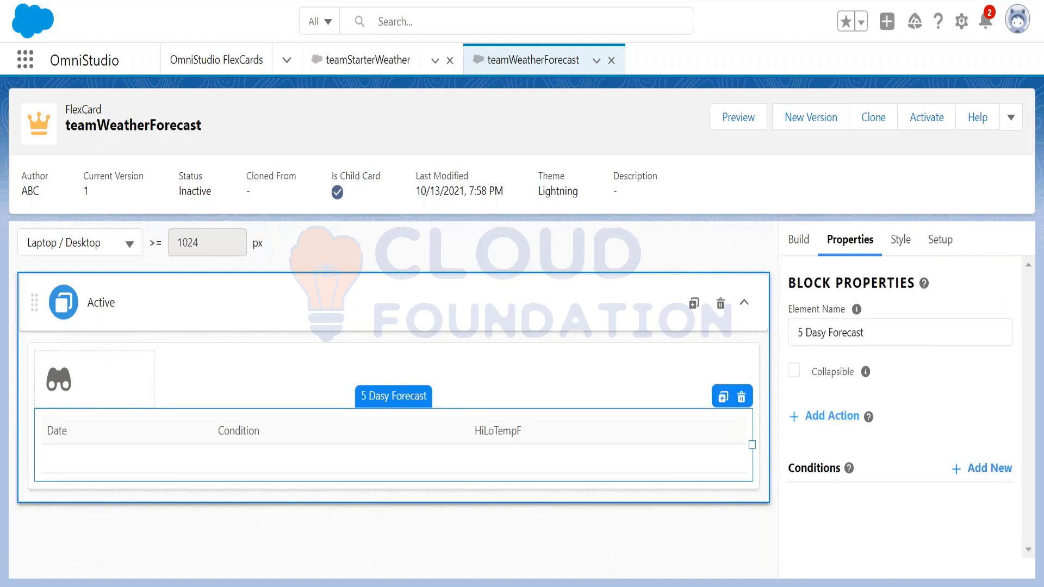
{"action": "left_click", "coordinate": [900, 241]}
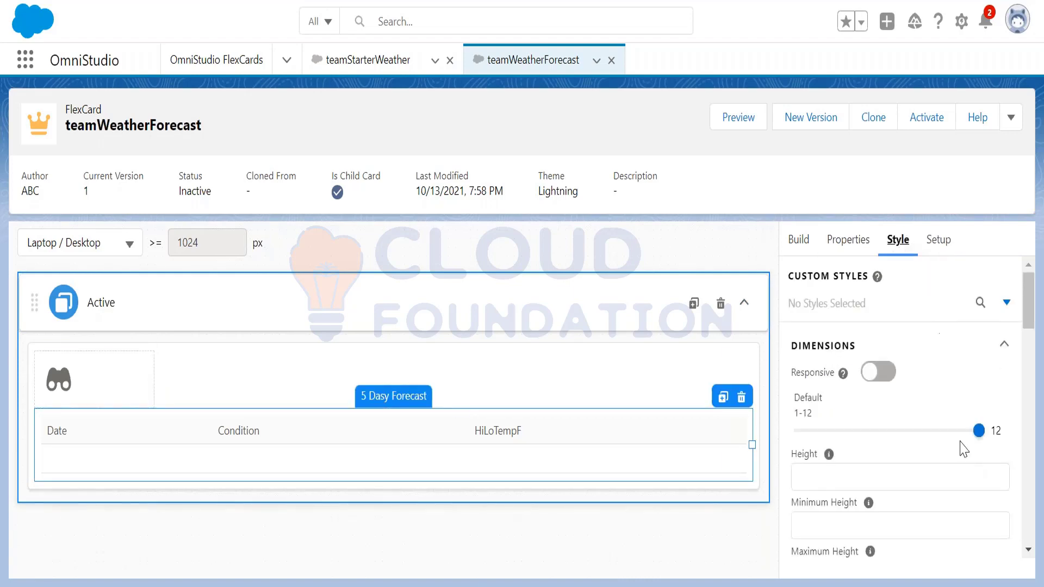
{"action": "left_click_drag", "start_coordinate": [979, 430], "coordinate": [949, 431]}
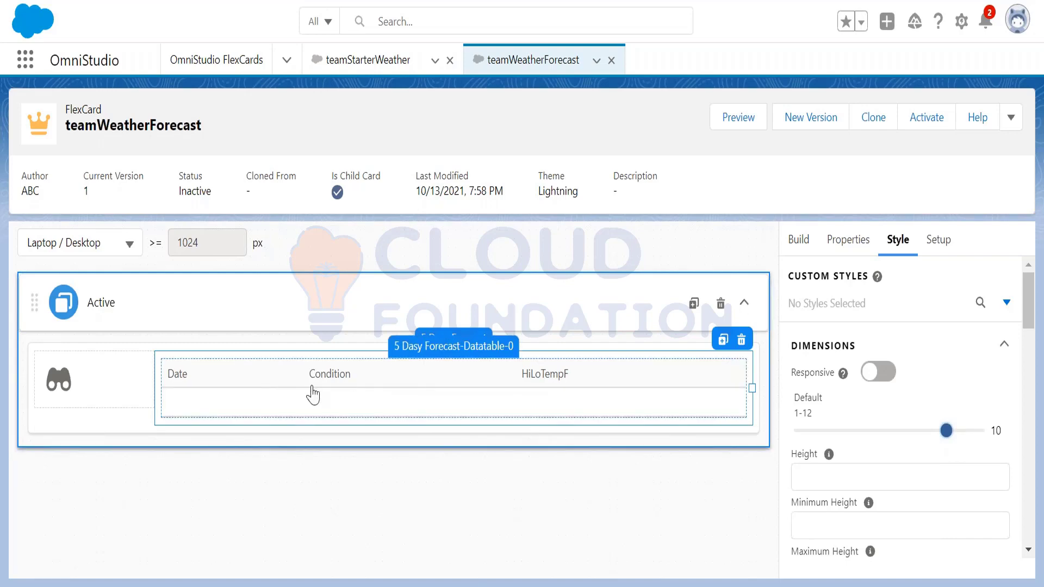
Look through the forecast datatable's style sections and collapse Datatable, Dimensions, Appearance, Alignment and Custom CSS
{"action": "left_click", "coordinate": [341, 389]}
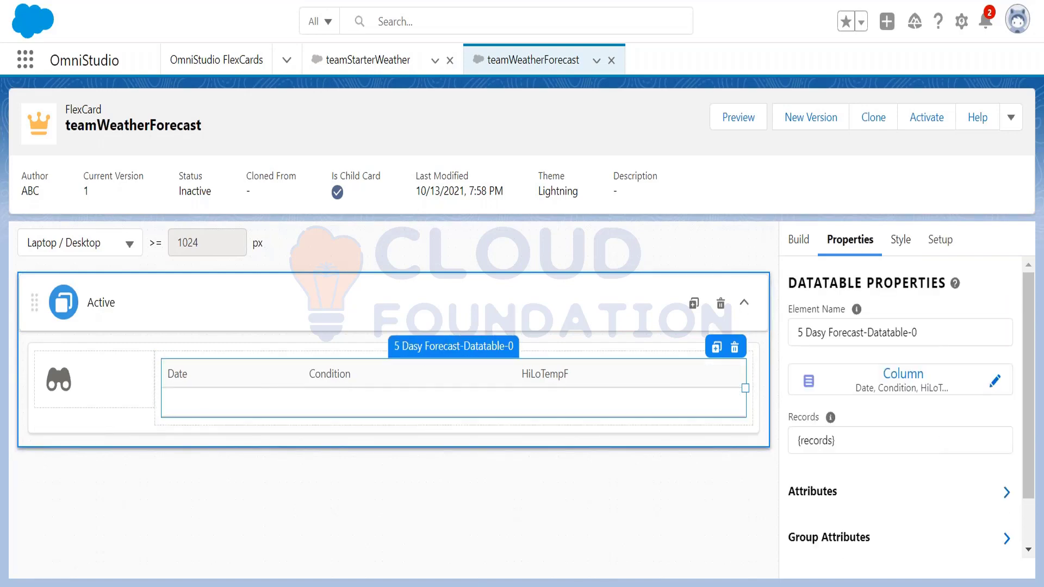
{"action": "left_click", "coordinate": [898, 239]}
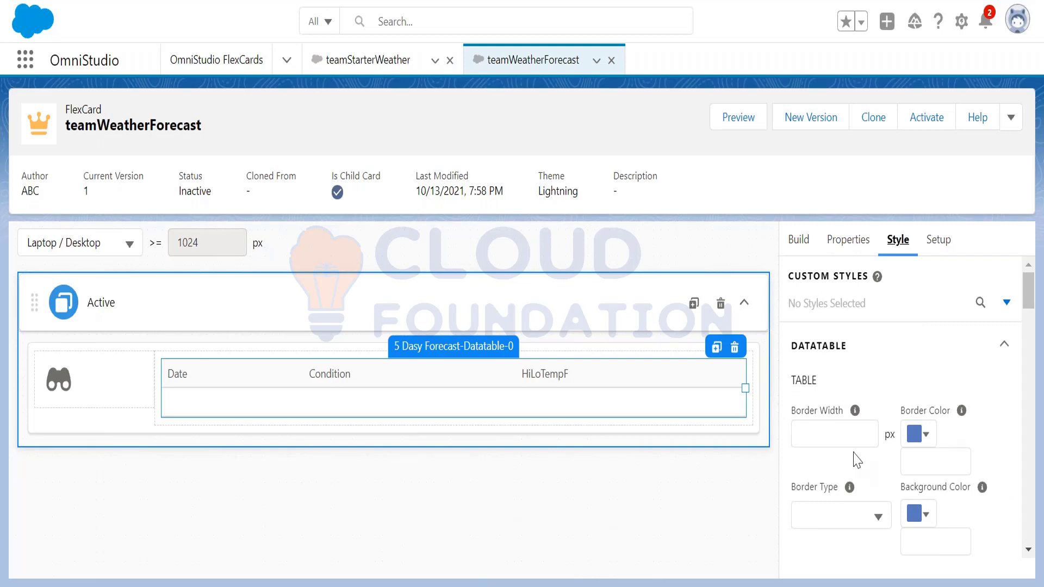
{"action": "mouse_move", "coordinate": [1033, 300]}
{"action": "left_mouse_down"}
{"action": "mouse_move", "coordinate": [1033, 330]}
{"action": "mouse_move", "coordinate": [1033, 300]}
{"action": "left_mouse_up"}
{"action": "left_click", "coordinate": [1004, 345]}
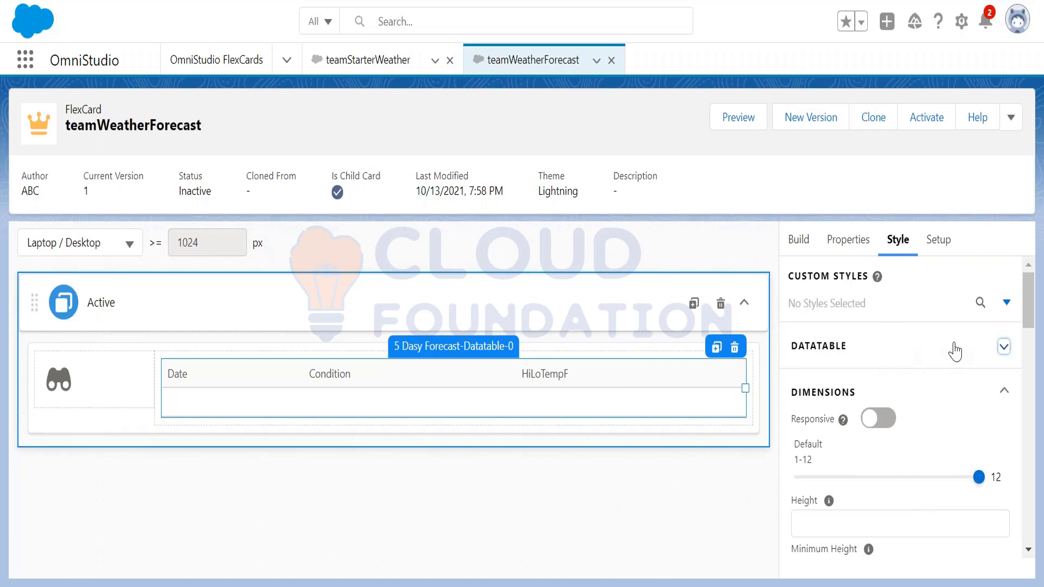
{"action": "mouse_move", "coordinate": [1029, 305]}
{"action": "left_mouse_down"}
{"action": "mouse_move", "coordinate": [1030, 359]}
{"action": "mouse_move", "coordinate": [1030, 299]}
{"action": "left_mouse_up"}
{"action": "left_click", "coordinate": [1005, 325]}
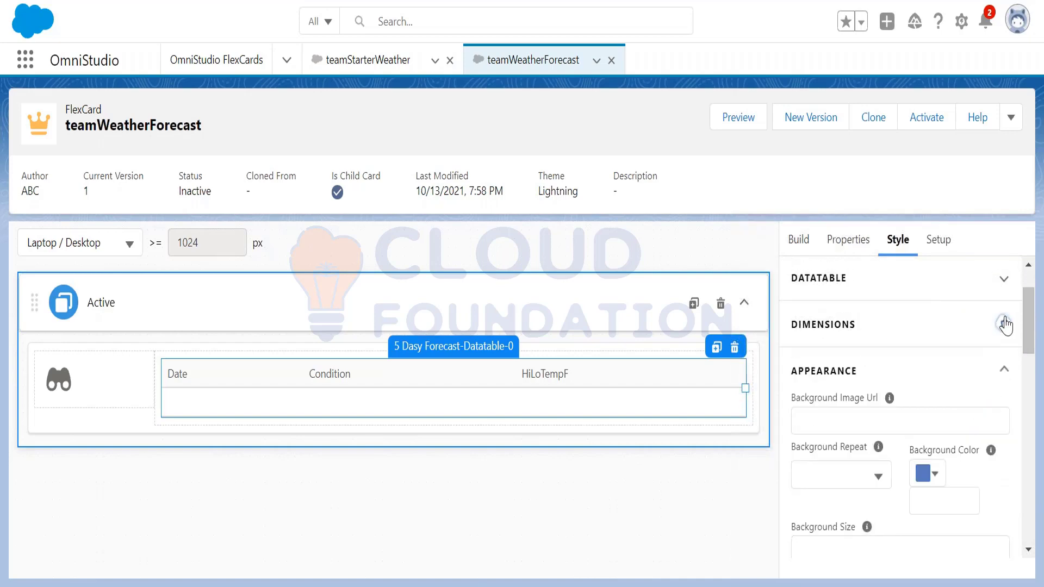
{"action": "left_click", "coordinate": [1004, 369]}
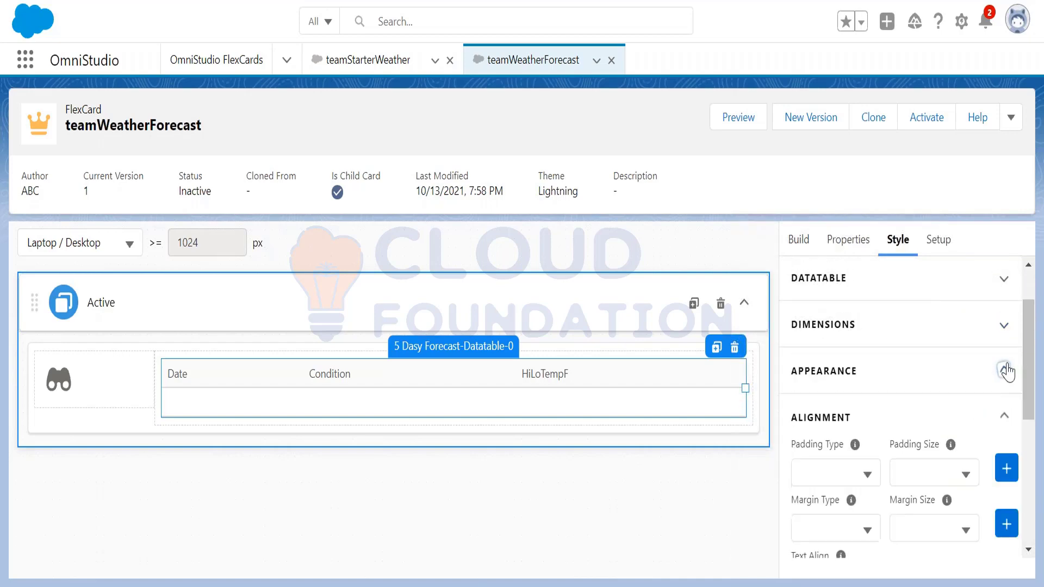
{"action": "left_click", "coordinate": [1004, 416]}
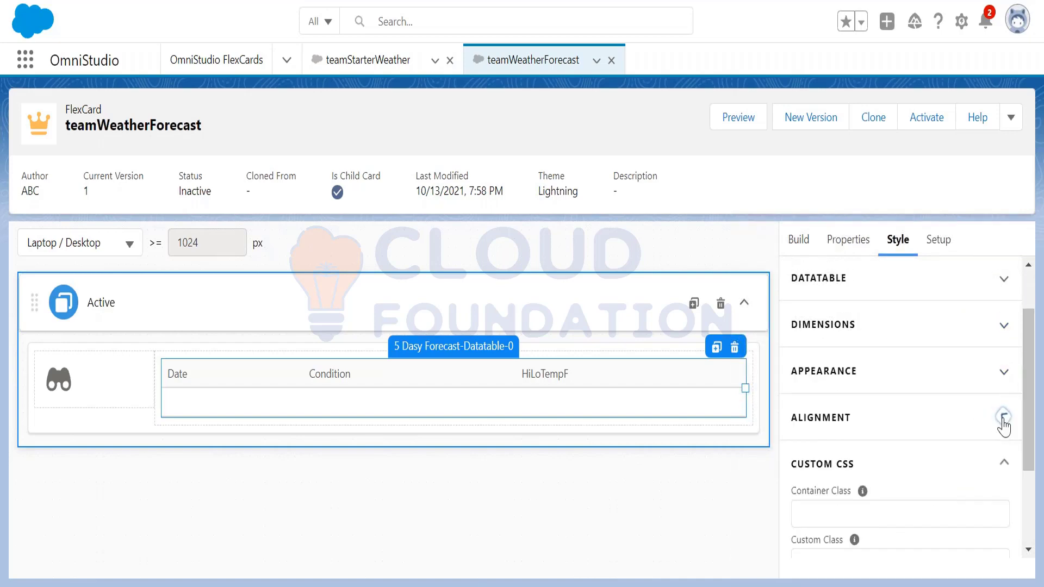
{"action": "left_click", "coordinate": [1004, 465]}
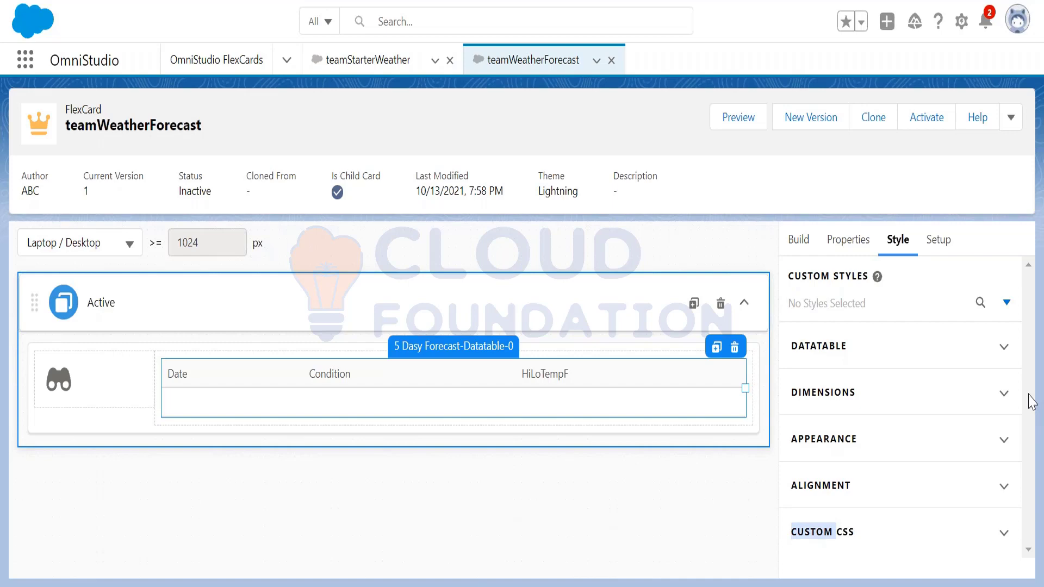
Set the table head font weight to bold in the forecast datatable's Datatable style settings
{"action": "left_click", "coordinate": [1004, 347]}
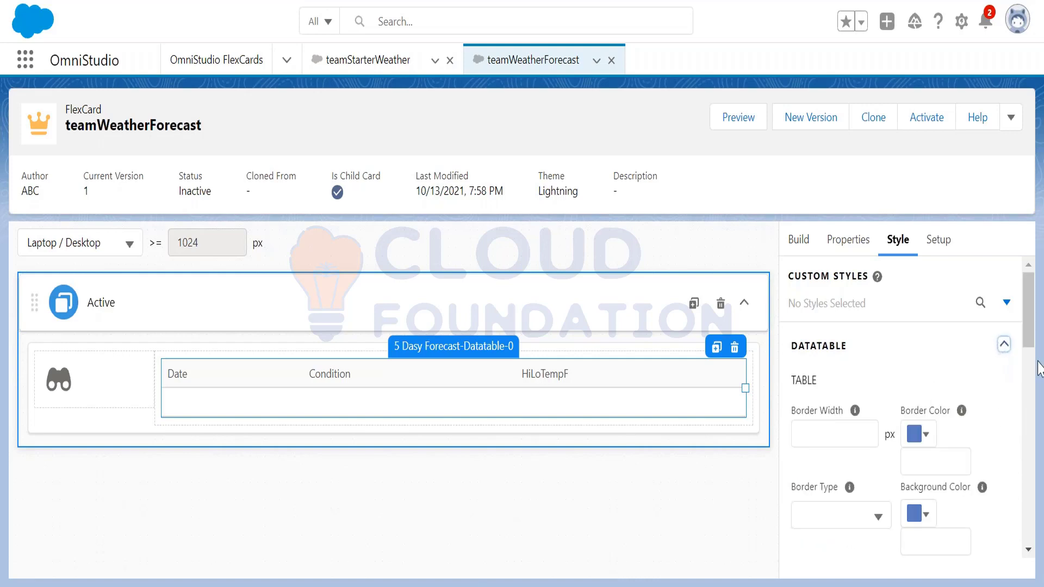
{"action": "left_click_drag", "start_coordinate": [1031, 324], "coordinate": [1029, 401]}
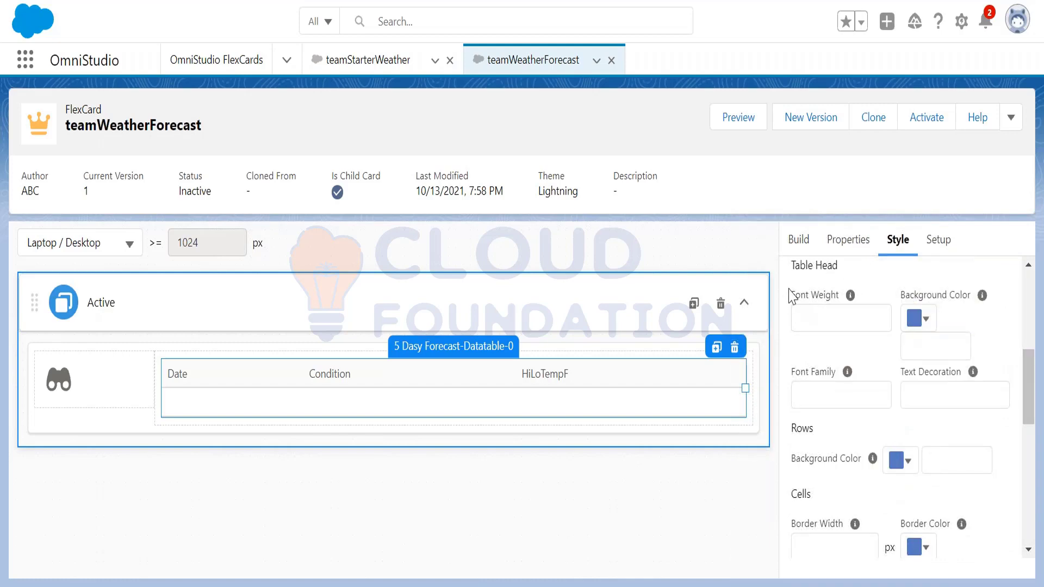
{"action": "left_click_drag", "start_coordinate": [790, 296], "coordinate": [840, 304]}
{"action": "left_click", "coordinate": [811, 316]}
{"action": "type", "text": "b"}
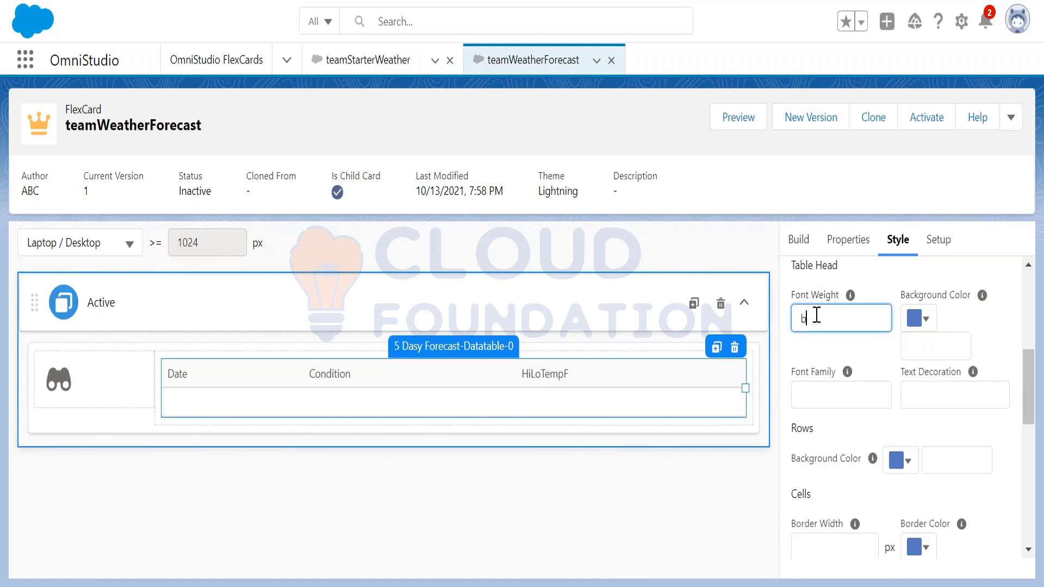
{"action": "type", "text": "old"}
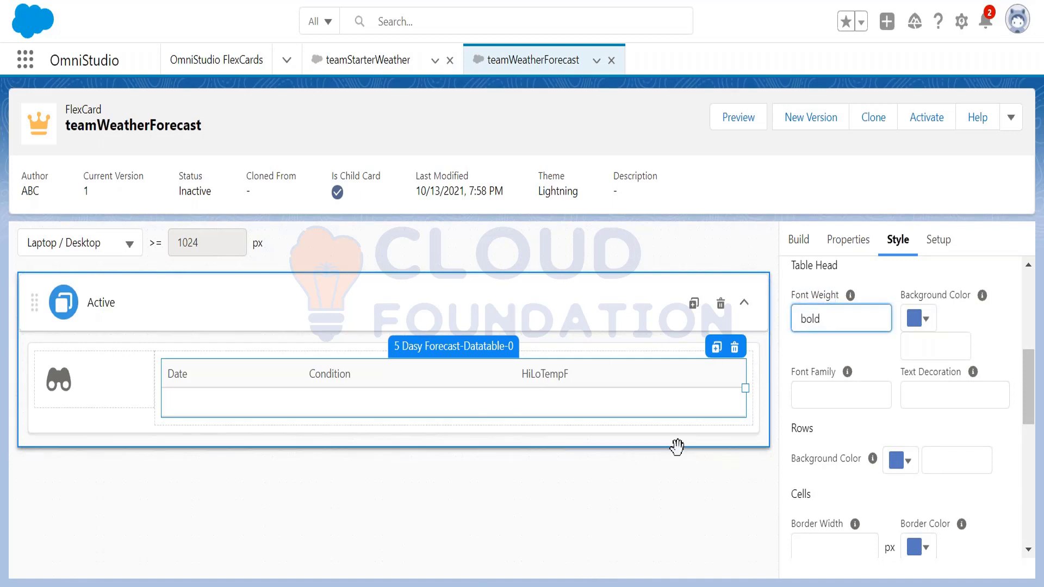
{"action": "left_click", "coordinate": [646, 511]}
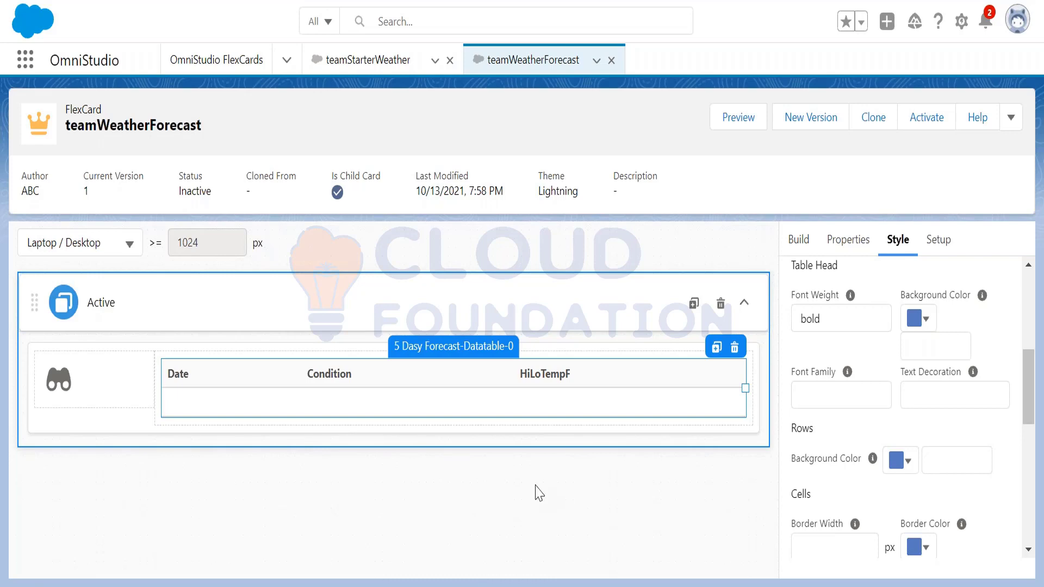
Change the Date column's type to Date in the forecast datatable's column settings and save them
{"action": "left_click", "coordinate": [263, 373]}
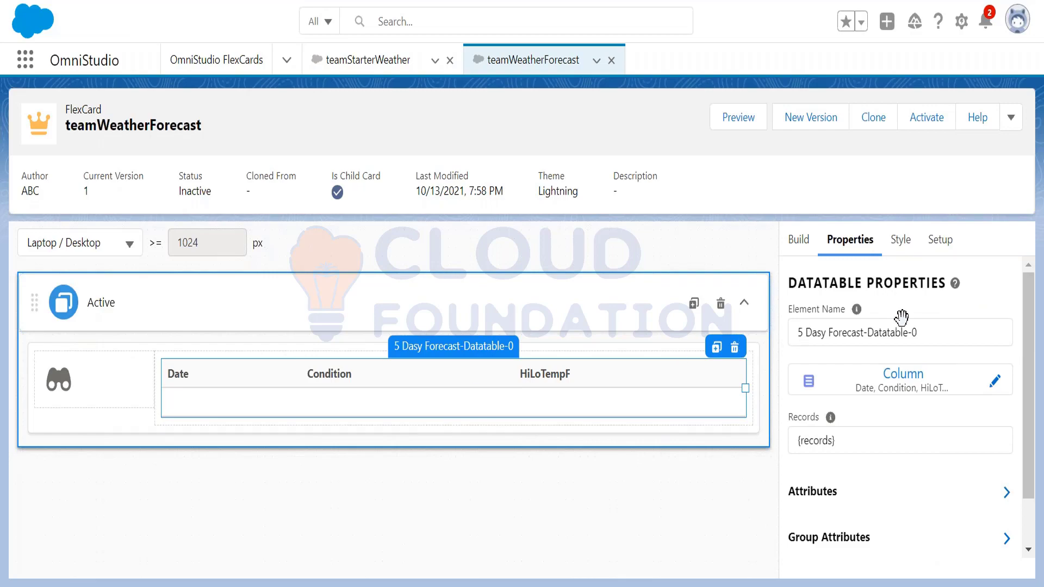
{"action": "left_click", "coordinate": [995, 382]}
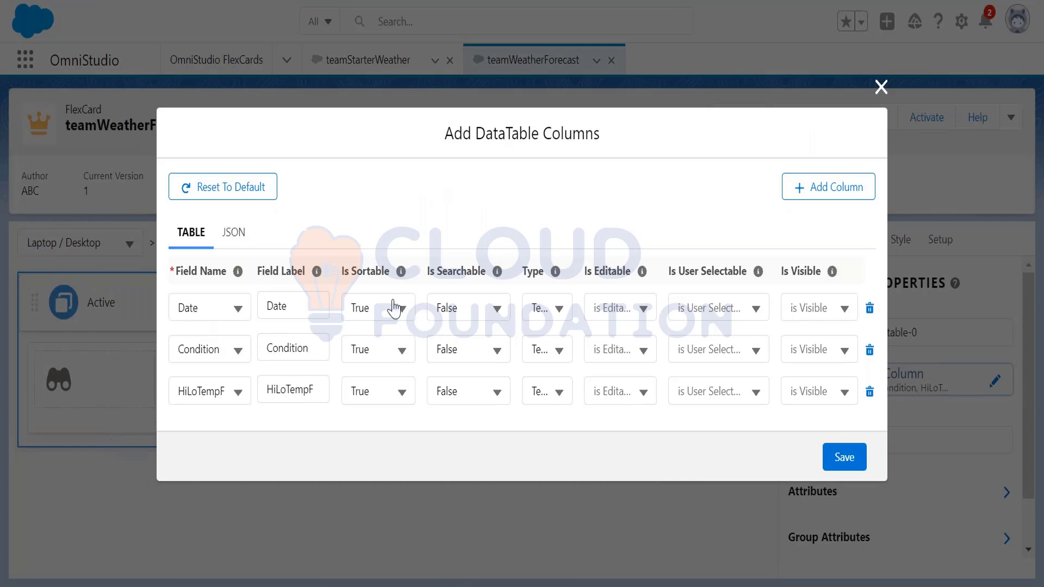
{"action": "left_click", "coordinate": [555, 315]}
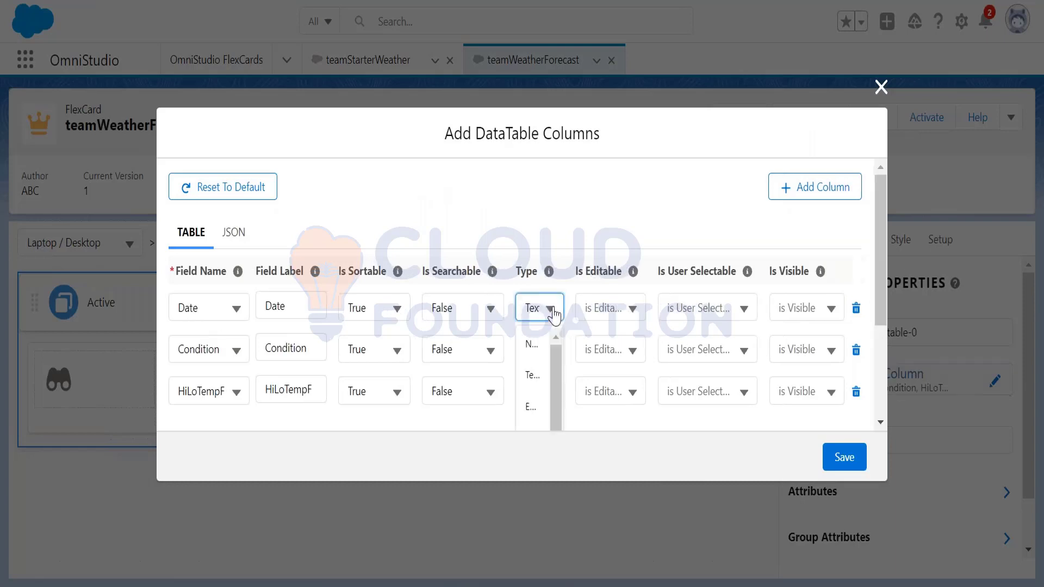
{"action": "left_click_drag", "start_coordinate": [556, 370], "coordinate": [557, 451]}
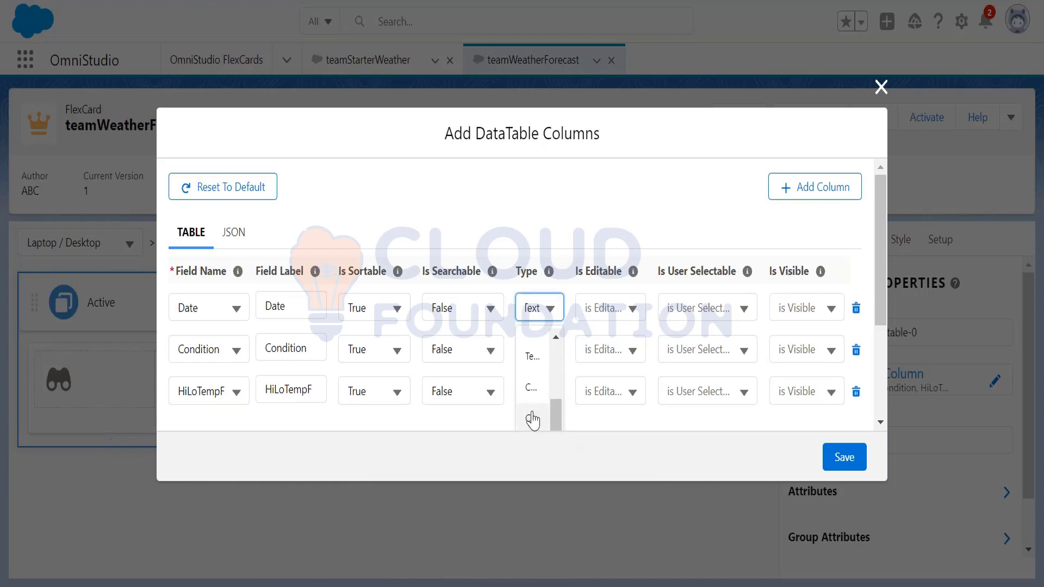
{"action": "scroll", "coordinate": [533, 420], "scroll_direction": "down", "scroll_amount": 3}
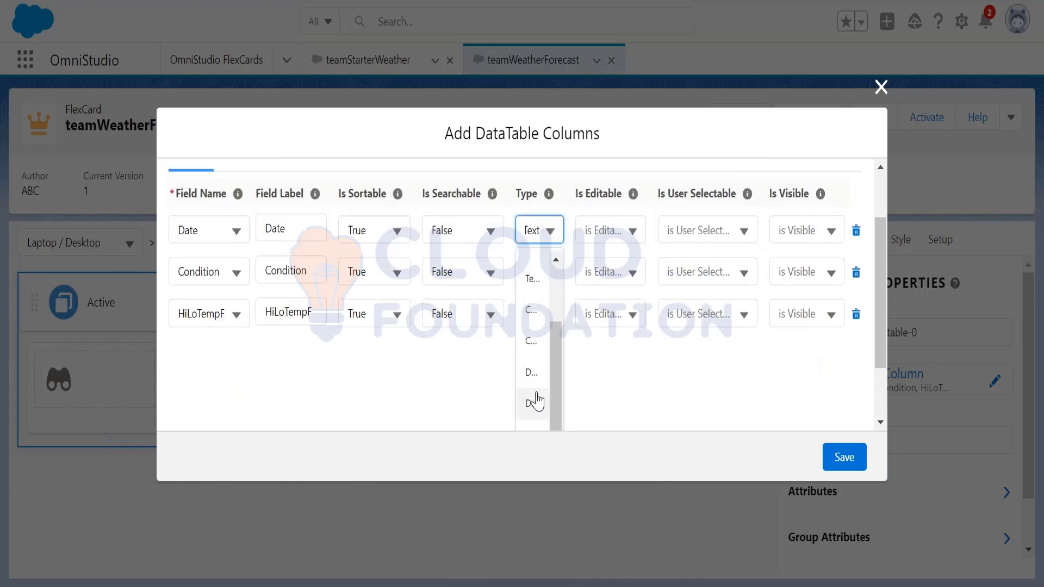
{"action": "left_click", "coordinate": [532, 375]}
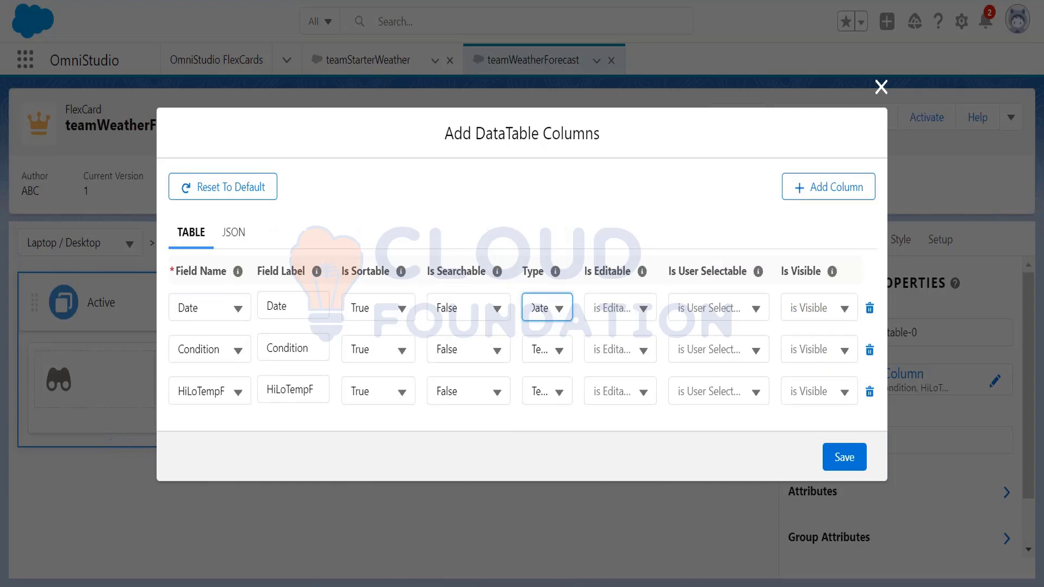
{"action": "left_click", "coordinate": [544, 314]}
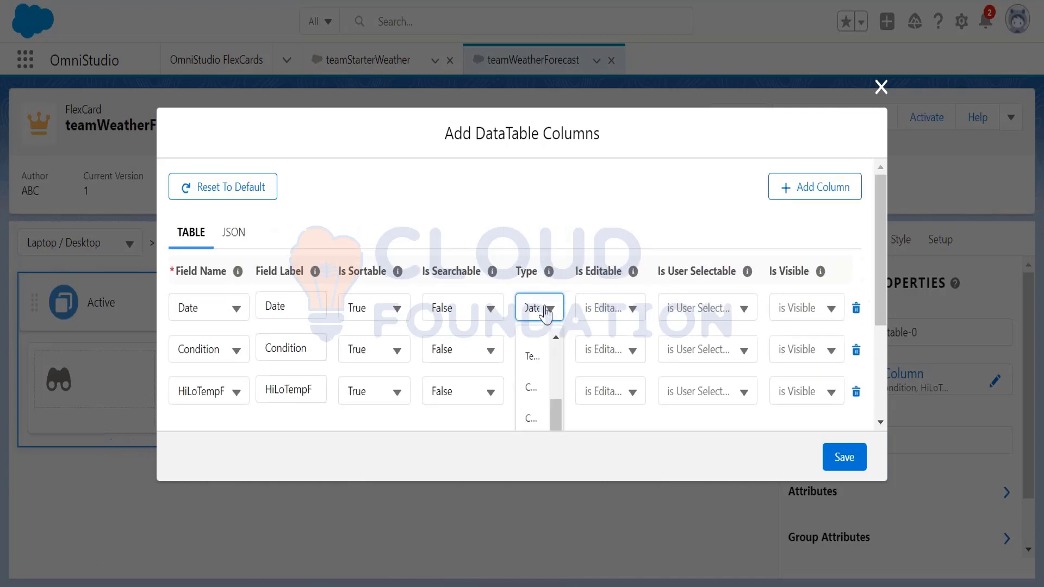
{"action": "left_click", "coordinate": [555, 416]}
{"action": "left_click", "coordinate": [862, 458]}
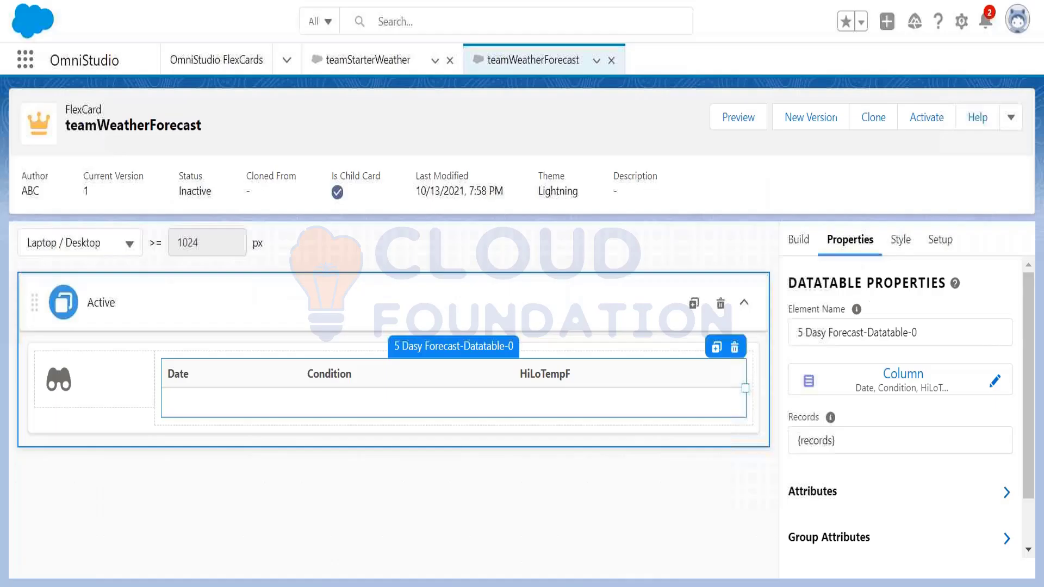
Preview the teamWeatherForecast card and examine its icon, bold table headings and date formatting
{"action": "left_click", "coordinate": [740, 128]}
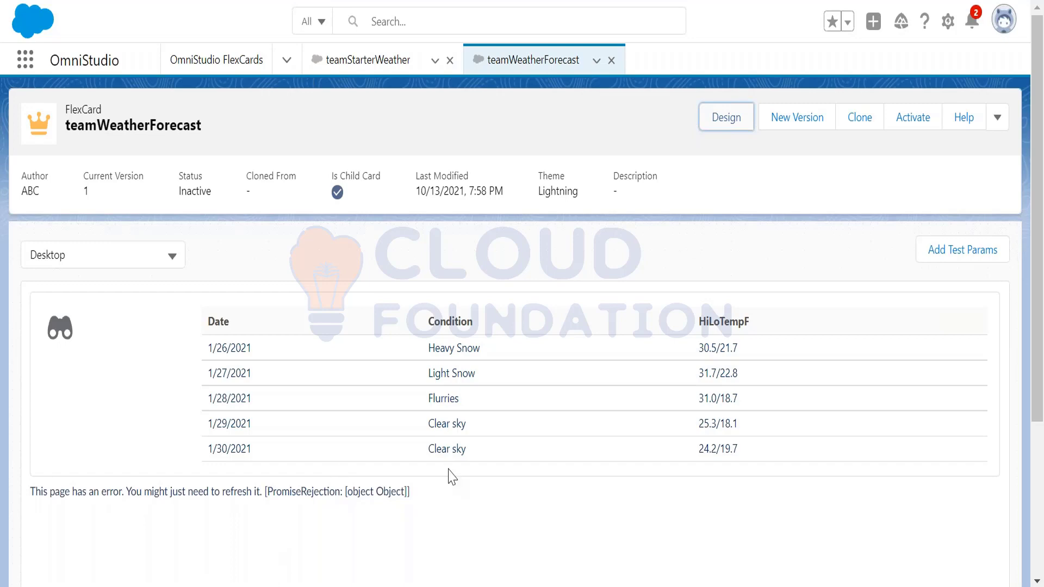
{"action": "left_click_drag", "start_coordinate": [1039, 283], "coordinate": [1042, 198]}
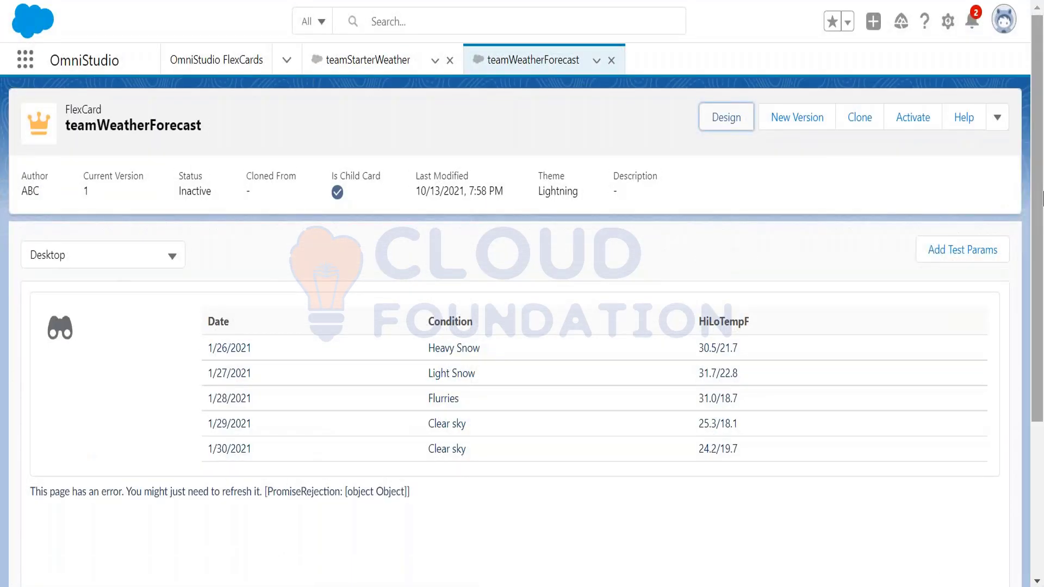